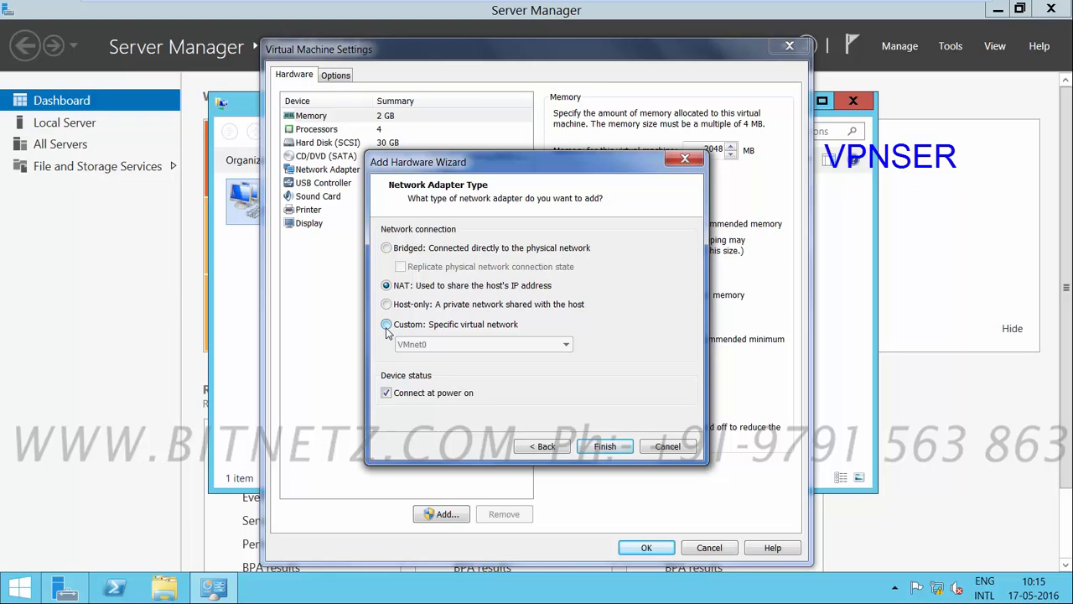
Add a second network adapter to the virtual machine on the custom network VMnet3 and apply the settings.
{"action": "left_click", "coordinate": [566, 345]}
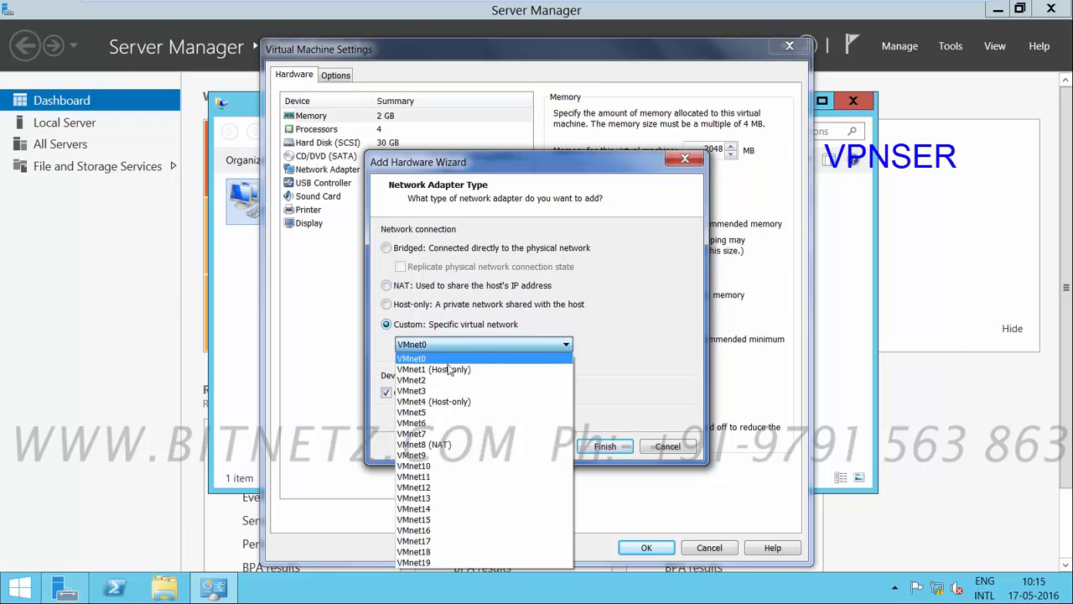
{"action": "left_click", "coordinate": [429, 392]}
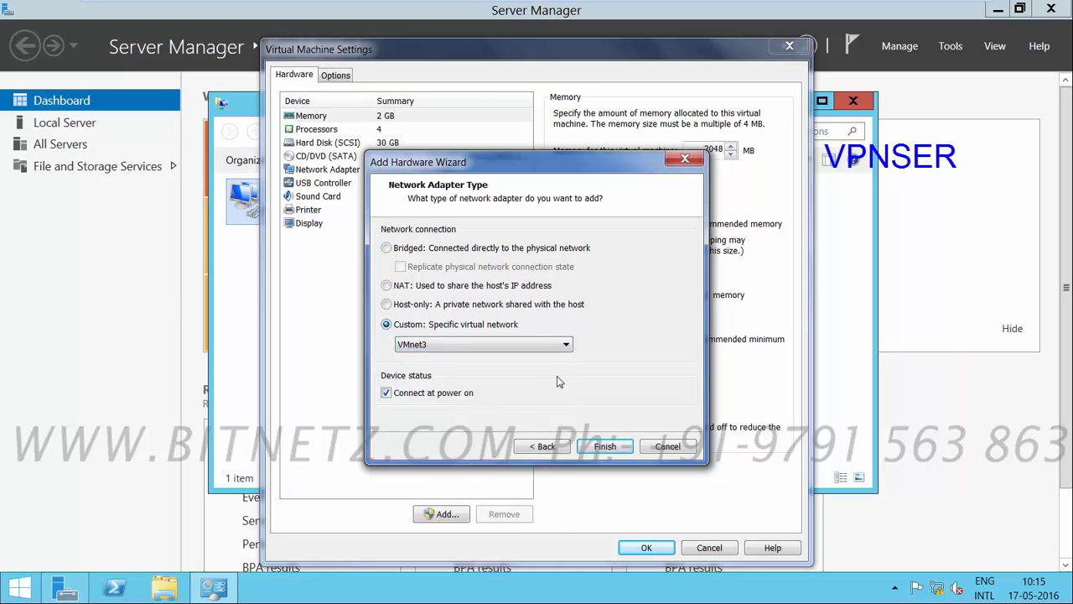
{"action": "left_click", "coordinate": [601, 449]}
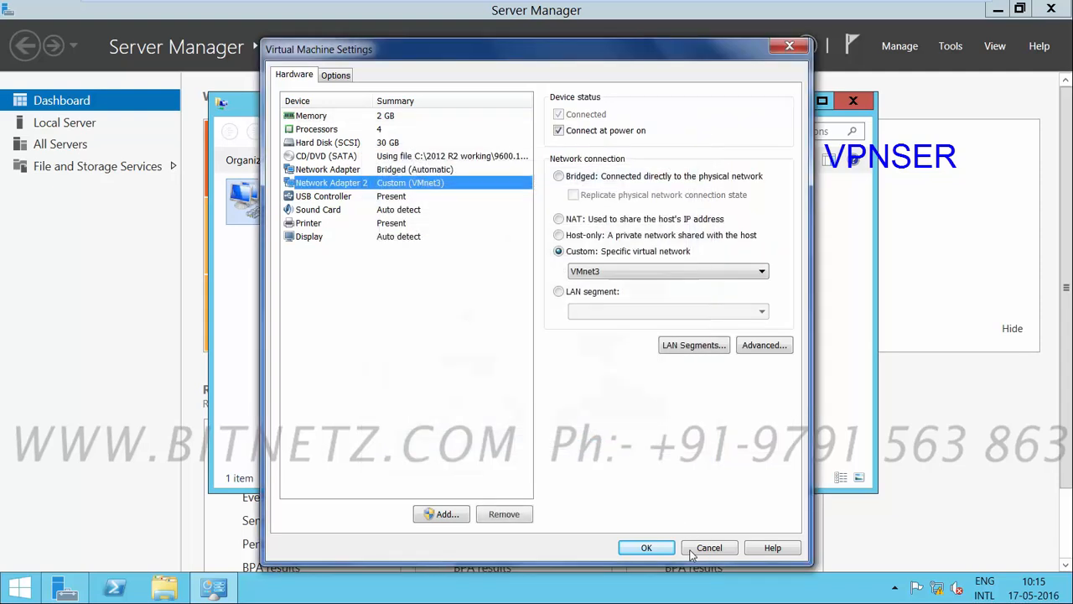
{"action": "left_click", "coordinate": [644, 547]}
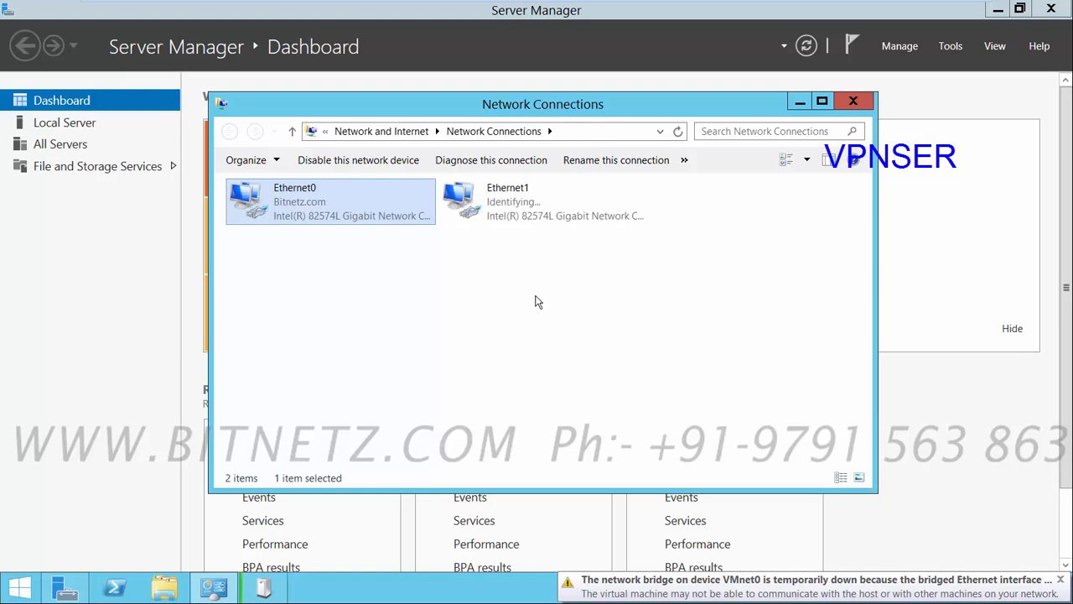
Set the Ethernet1 connection's static IPv4 address to 20.20.20.20 and close Network Connections.
{"action": "left_click", "coordinate": [509, 204]}
{"action": "right_click", "coordinate": [509, 204]}
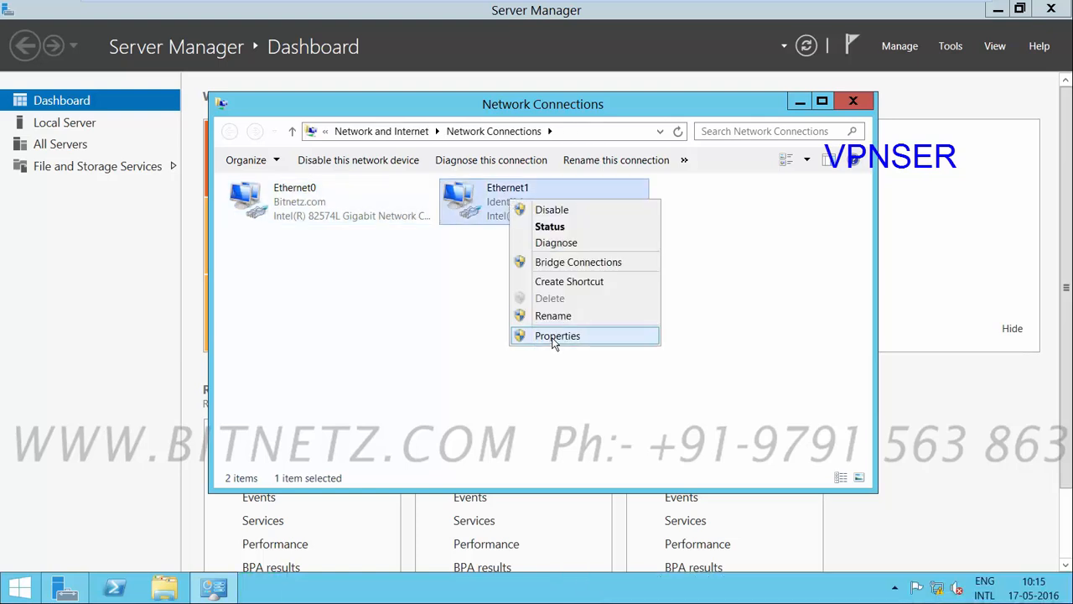
{"action": "left_click", "coordinate": [554, 337]}
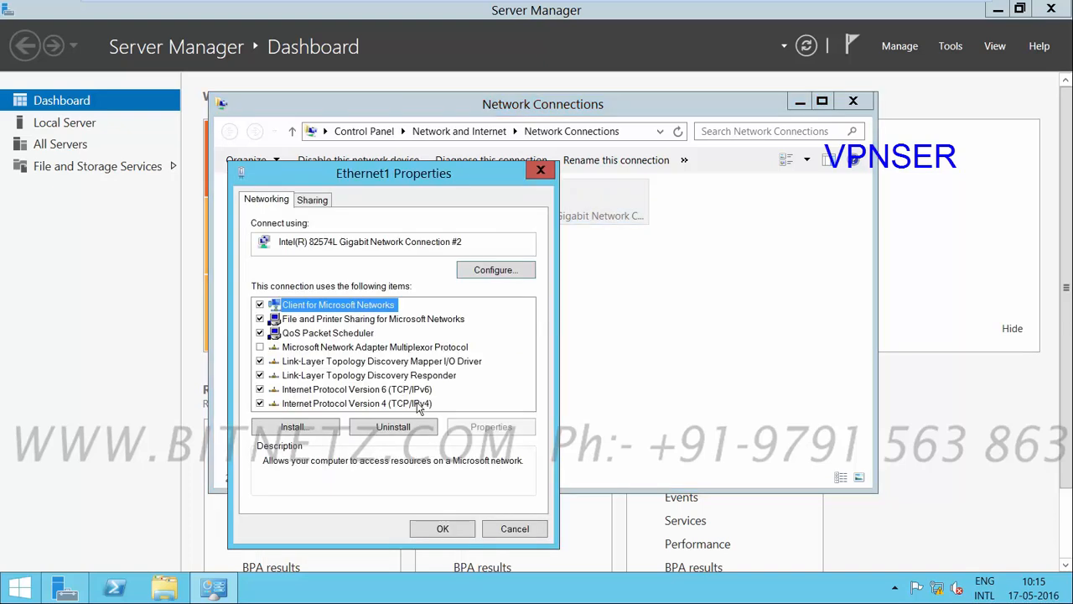
{"action": "double_click", "coordinate": [419, 405]}
{"action": "left_click", "coordinate": [336, 322]}
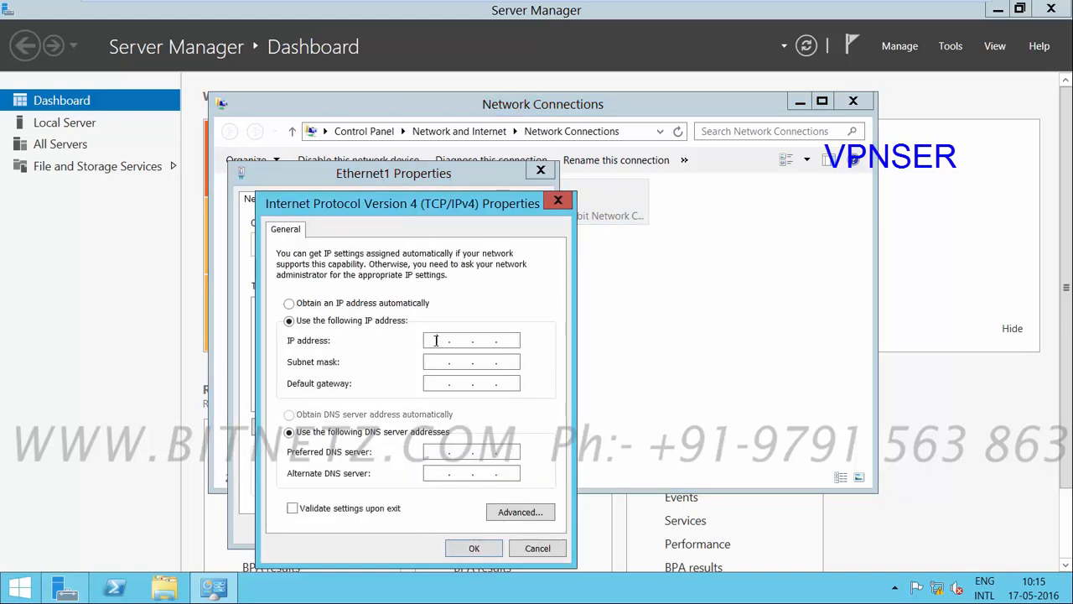
{"action": "left_click", "coordinate": [436, 339]}
{"action": "type", "text": "20 . 20 . 20 . 20"}
{"action": "left_click", "coordinate": [463, 548]}
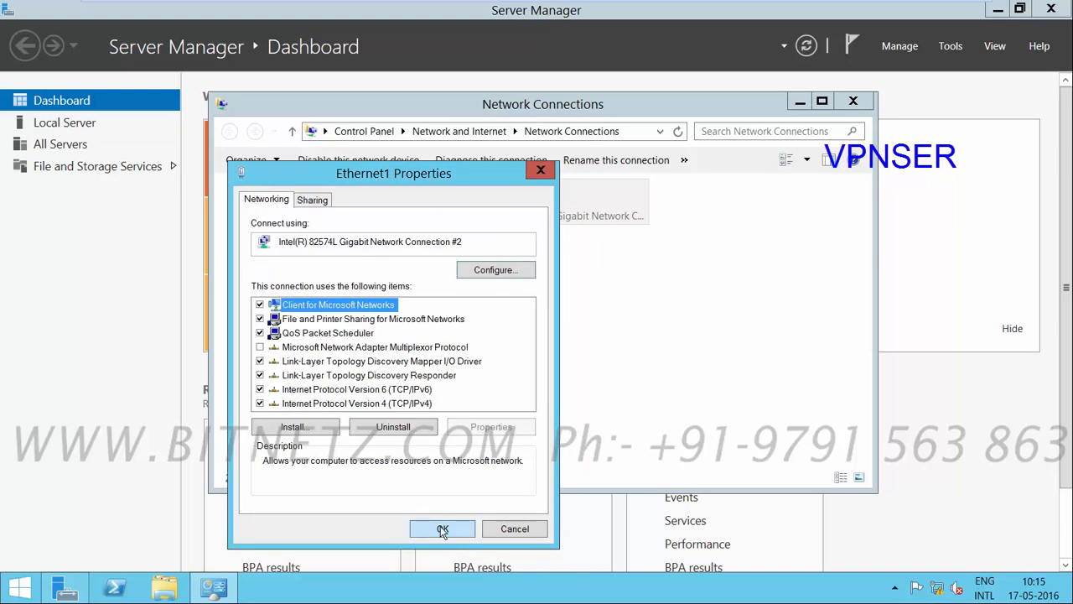
{"action": "left_click", "coordinate": [442, 529]}
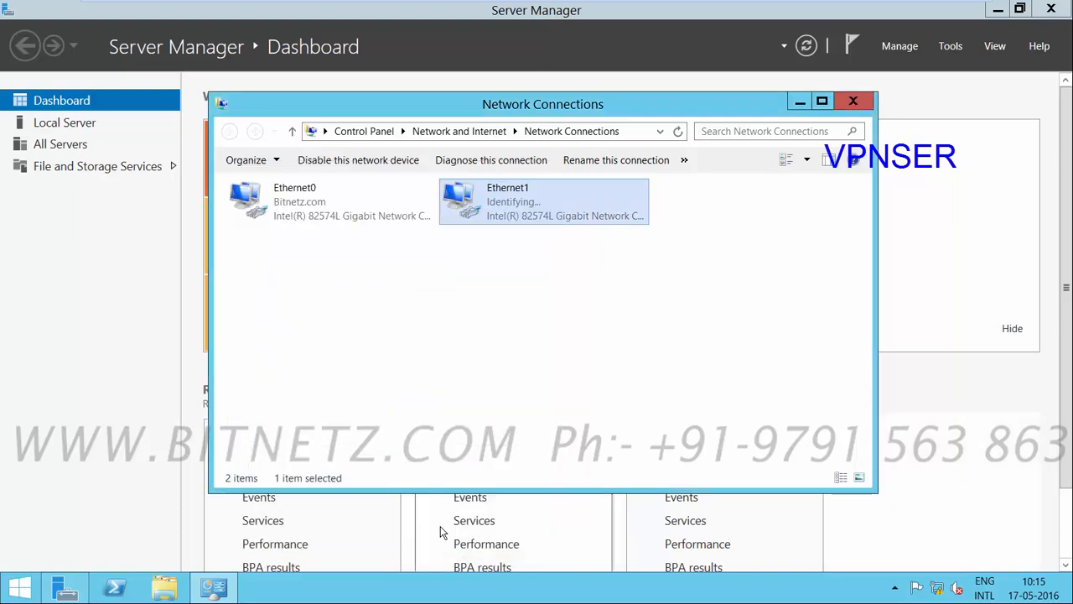
{"action": "left_click", "coordinate": [855, 102]}
Start adding roles to the local server with a role-based installation and select the Remote Access role.
{"action": "left_click", "coordinate": [482, 205]}
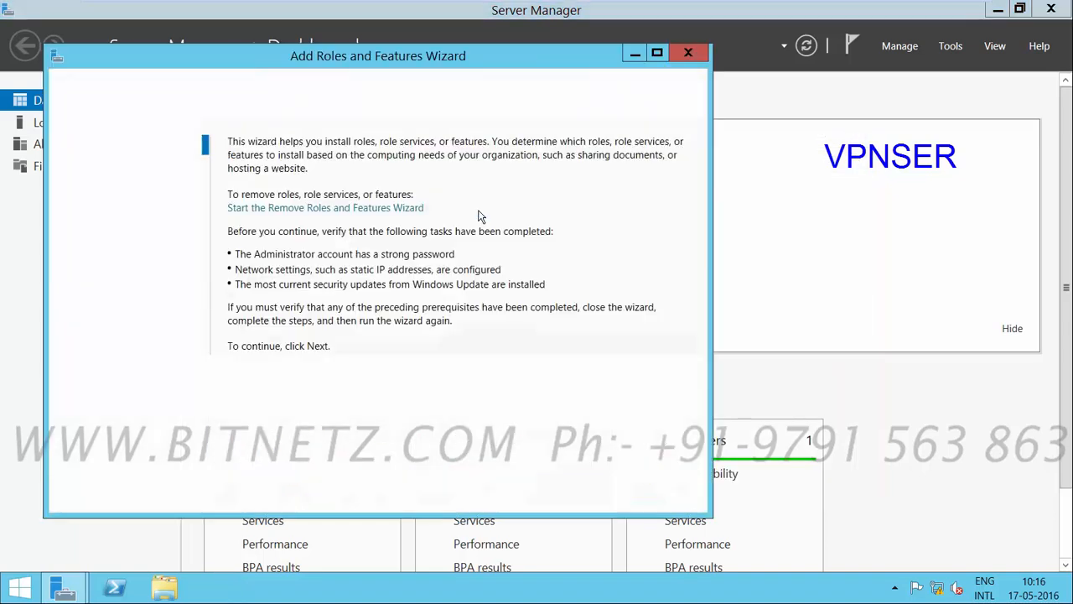
{"action": "left_click", "coordinate": [499, 496]}
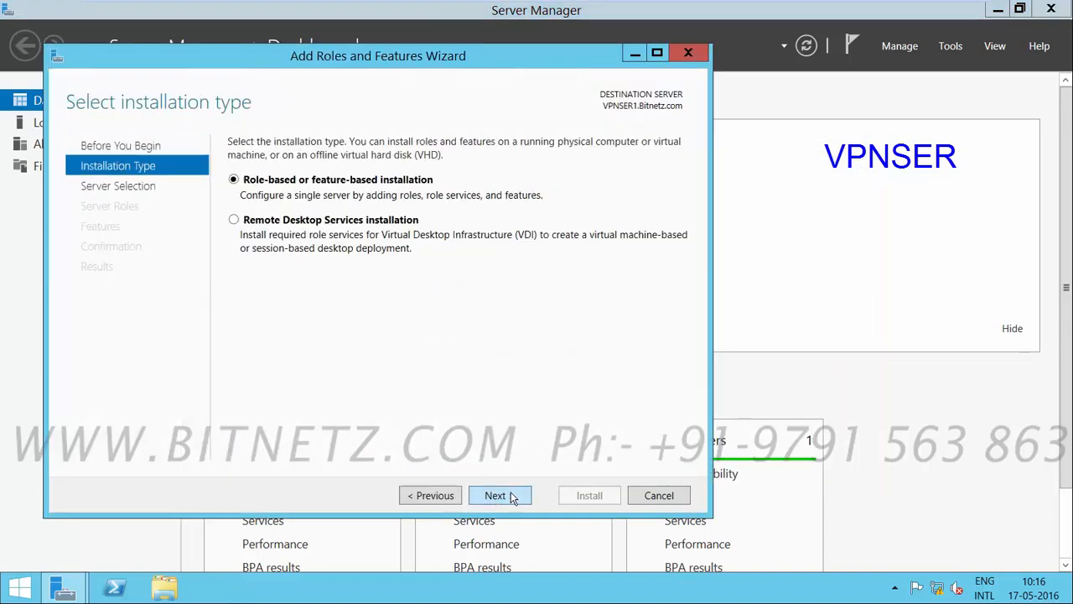
{"action": "left_click", "coordinate": [496, 495]}
{"action": "left_click", "coordinate": [496, 496]}
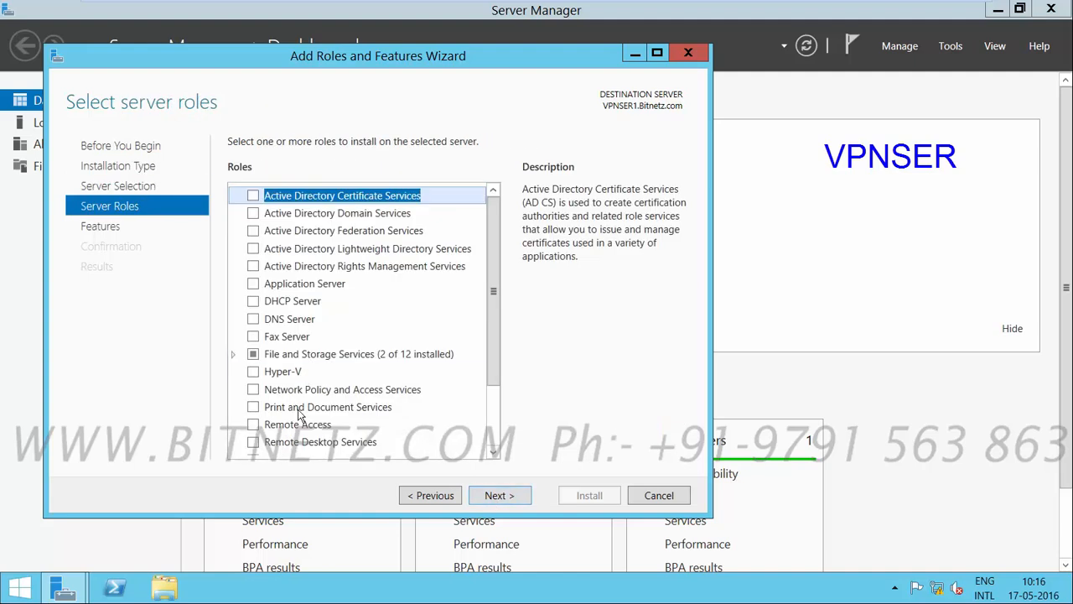
{"action": "left_click", "coordinate": [254, 427]}
{"action": "left_click_drag", "start_coordinate": [620, 204], "coordinate": [682, 207]}
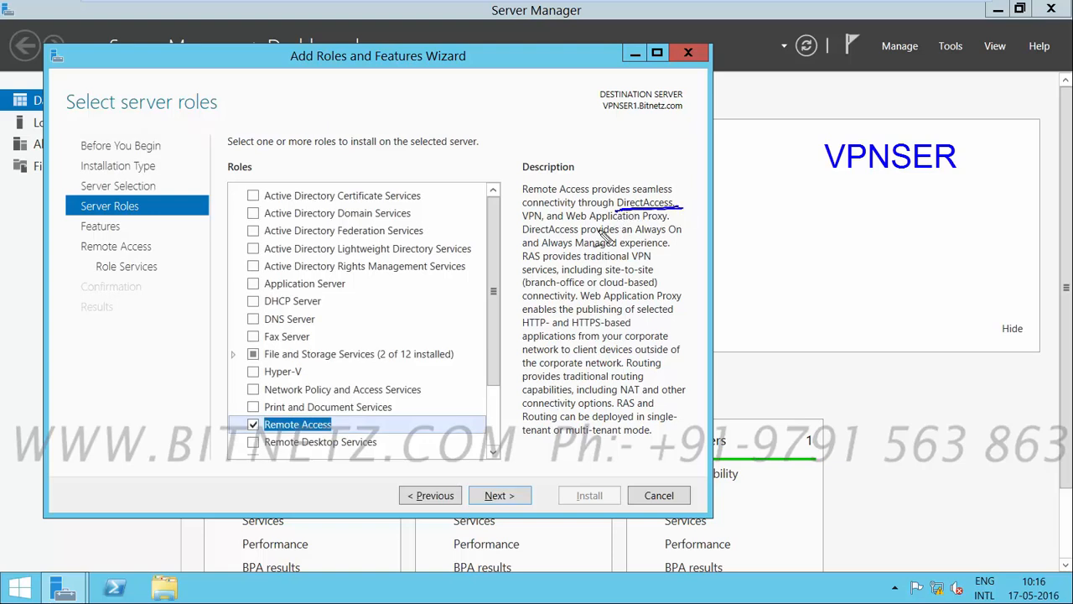
{"action": "left_click_drag", "start_coordinate": [566, 219], "coordinate": [672, 216]}
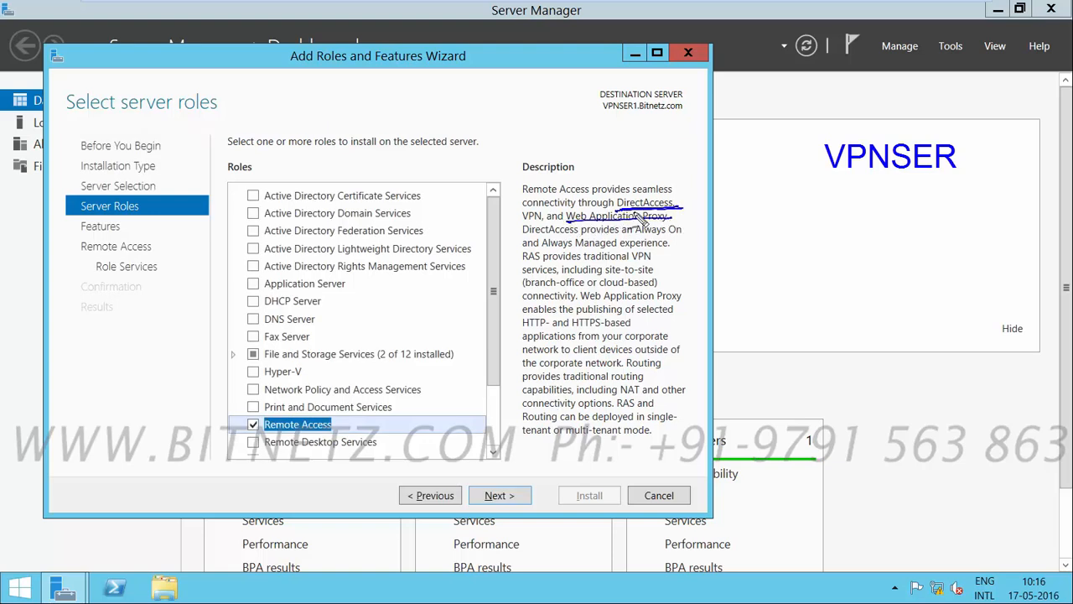
{"action": "left_click_drag", "start_coordinate": [625, 259], "coordinate": [670, 259]}
{"action": "left_click_drag", "start_coordinate": [602, 392], "coordinate": [686, 389]}
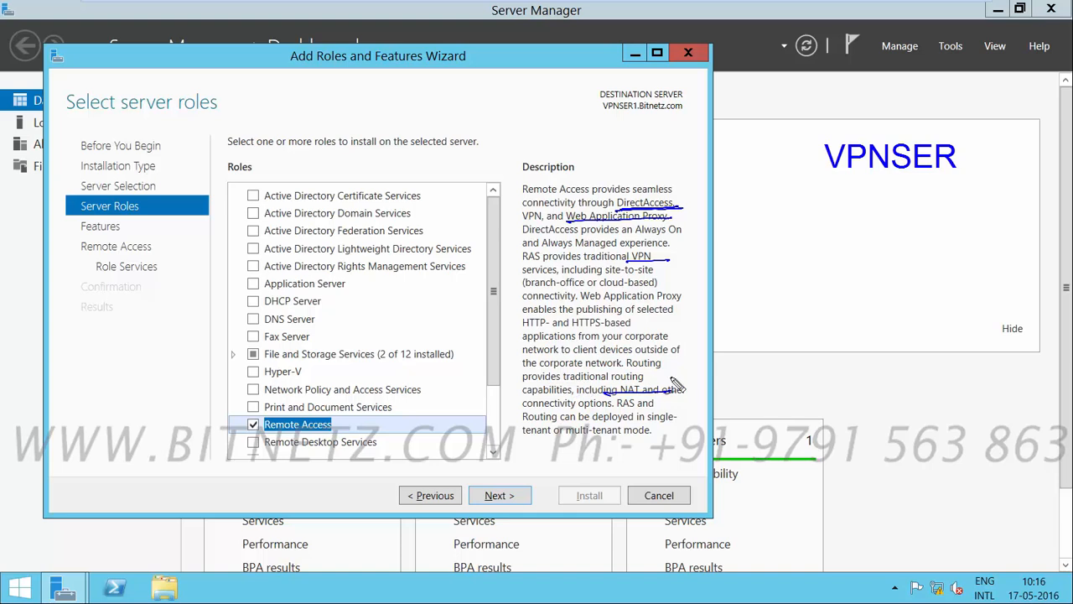
{"action": "left_click_drag", "start_coordinate": [622, 369], "coordinate": [676, 366]}
{"action": "left_click_drag", "start_coordinate": [366, 421], "coordinate": [394, 406]}
{"action": "key", "text": "Escape"}
Select the DirectAccess and VPN (RAS) role service for Remote Access and add its required features.
{"action": "left_click", "coordinate": [500, 496]}
{"action": "left_click", "coordinate": [500, 497]}
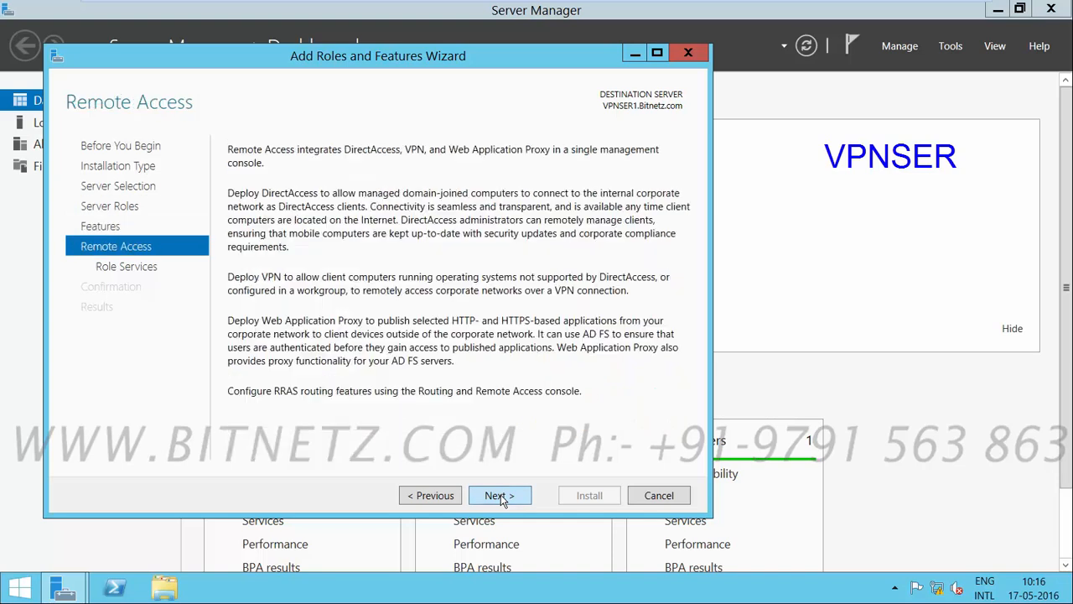
{"action": "left_click", "coordinate": [501, 496]}
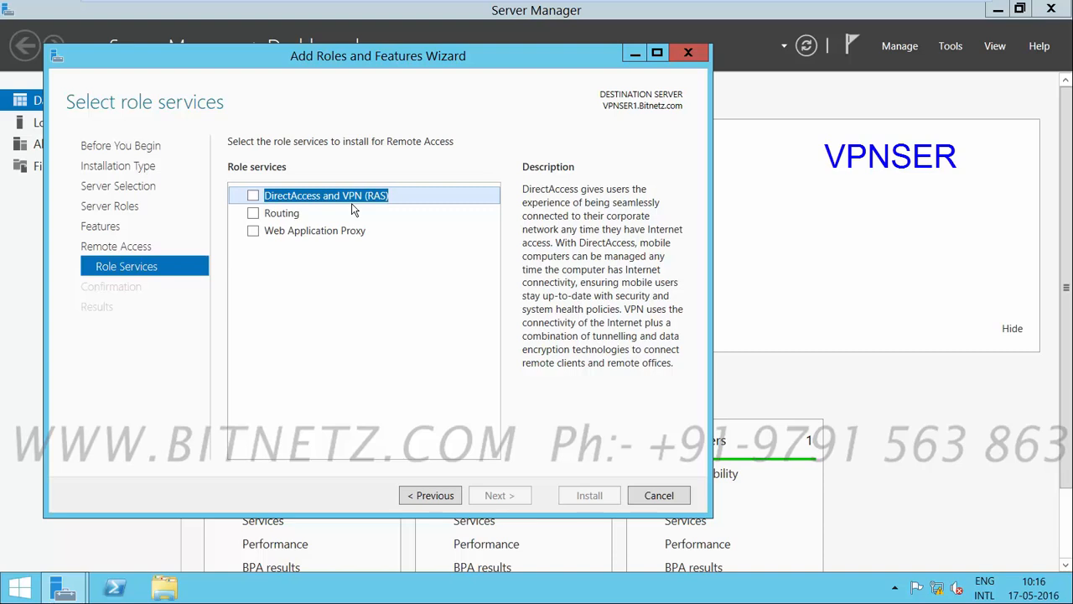
{"action": "left_click", "coordinate": [253, 198]}
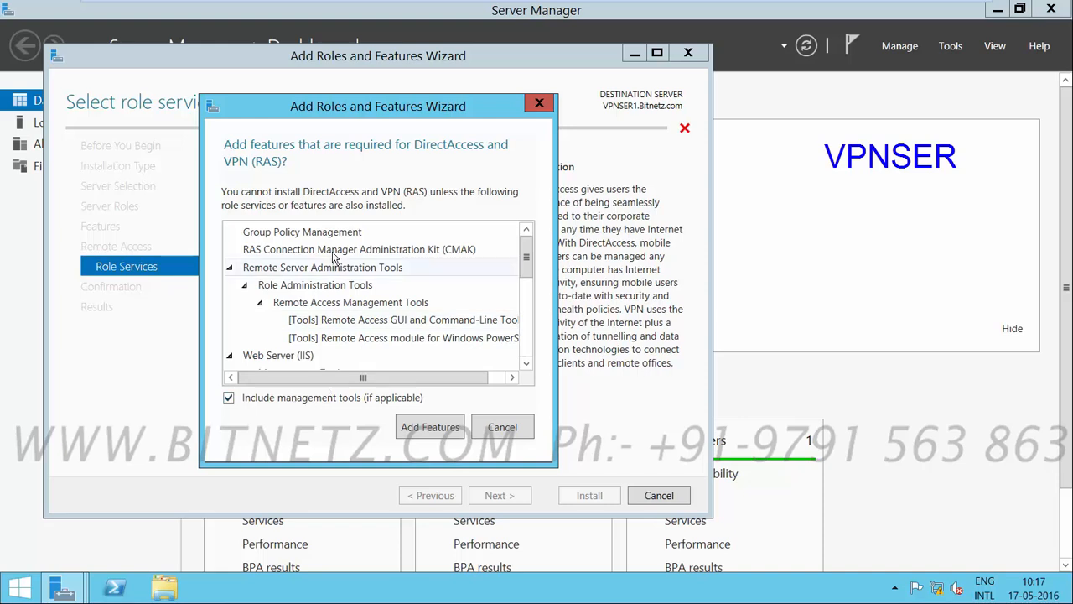
{"action": "left_click", "coordinate": [429, 426]}
Install the selected roles with the default Web Server (IIS) role services and open the Remote Access Getting Started Wizard.
{"action": "left_click", "coordinate": [496, 495]}
{"action": "left_click", "coordinate": [496, 496]}
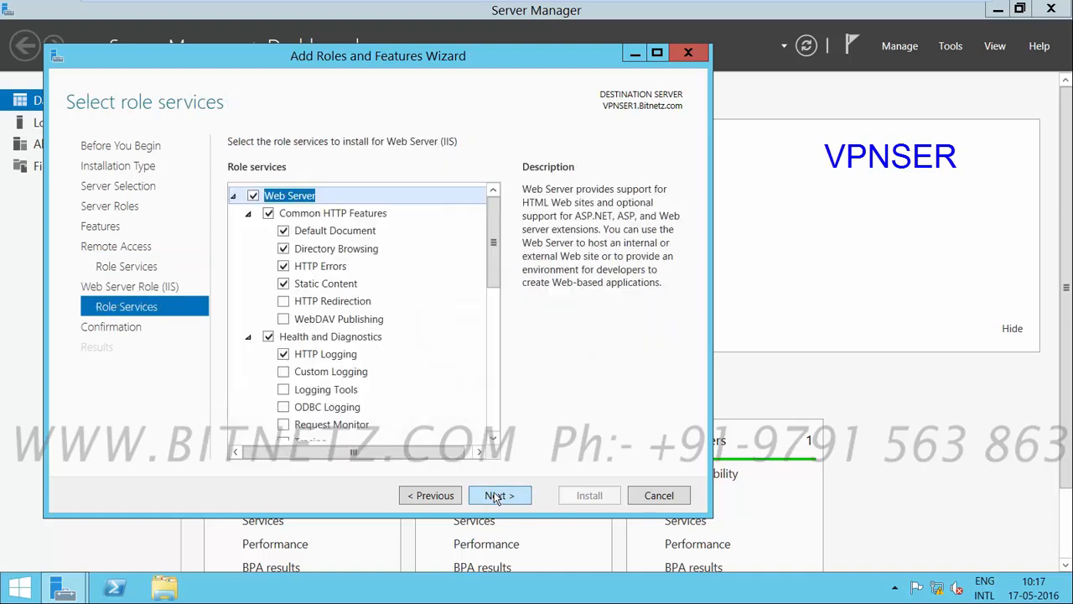
{"action": "left_click", "coordinate": [500, 496]}
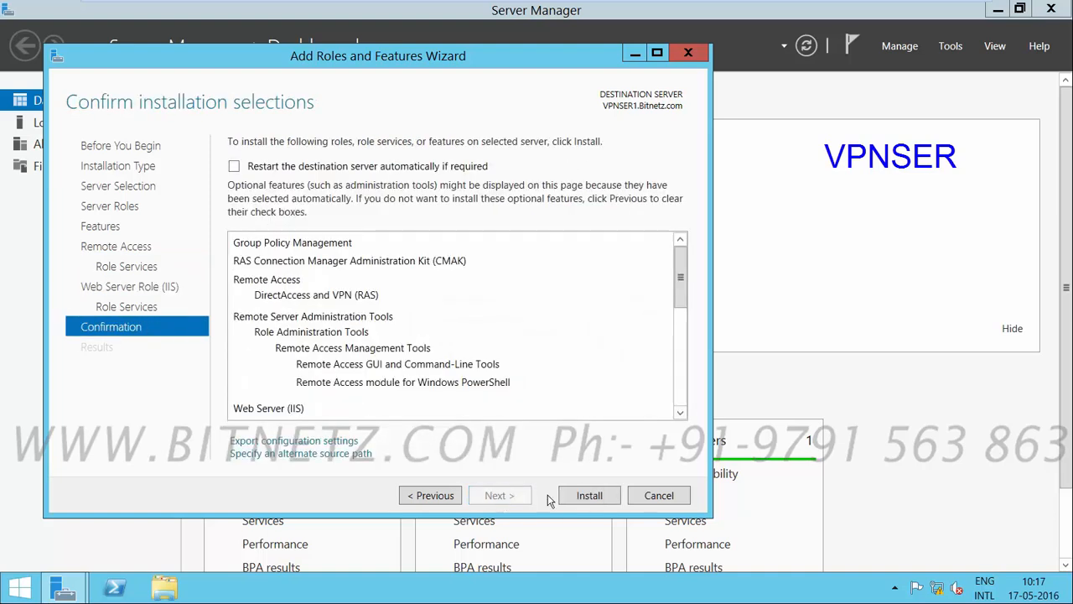
{"action": "left_click", "coordinate": [589, 496]}
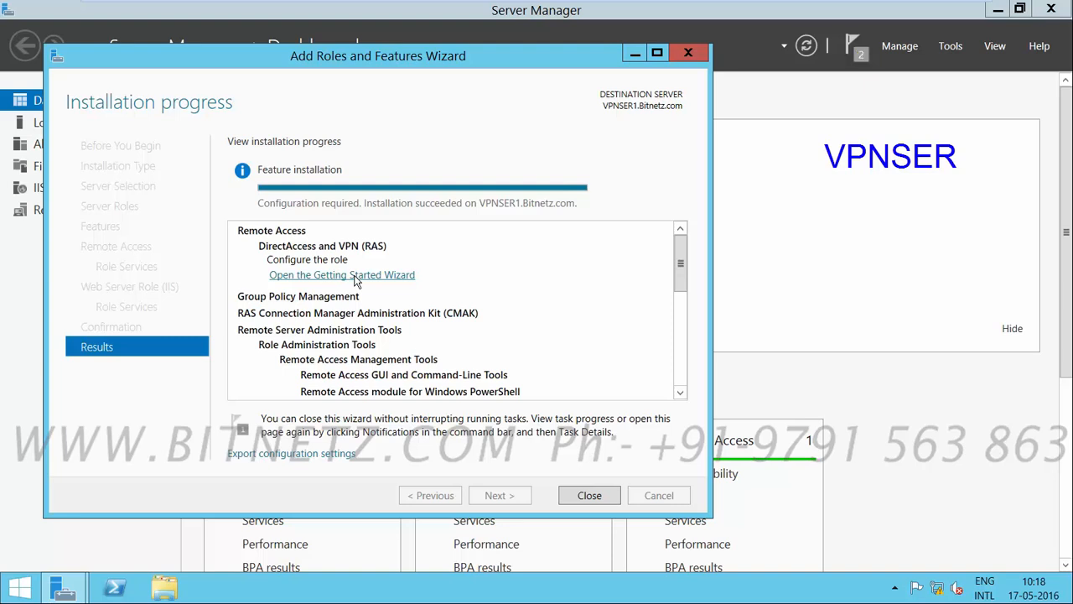
{"action": "left_click", "coordinate": [354, 278]}
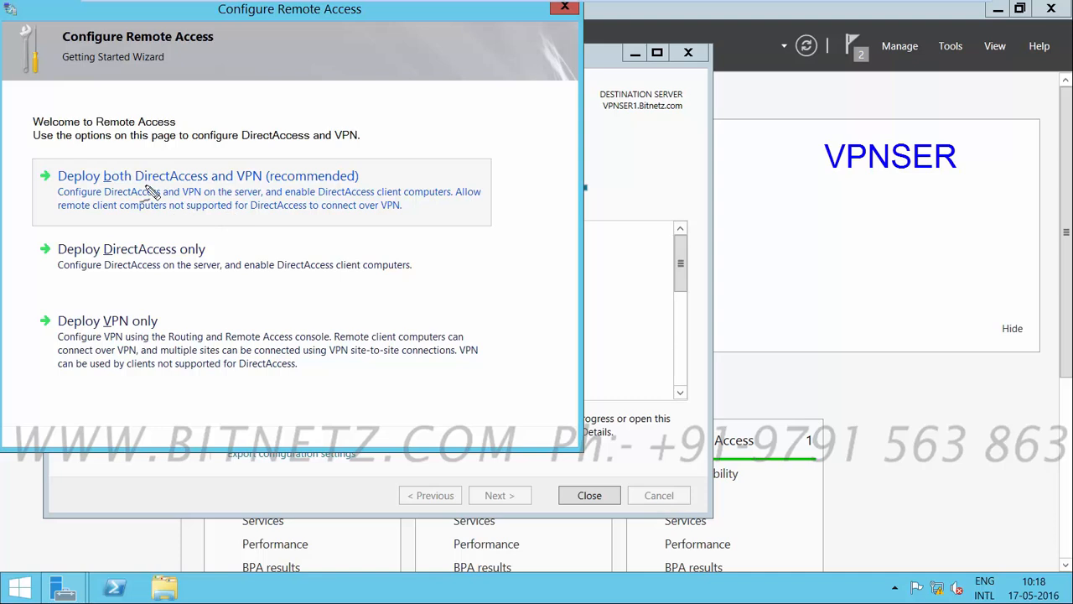
{"action": "left_click_drag", "start_coordinate": [134, 187], "coordinate": [290, 186]}
{"action": "left_click_drag", "start_coordinate": [392, 162], "coordinate": [453, 149]}
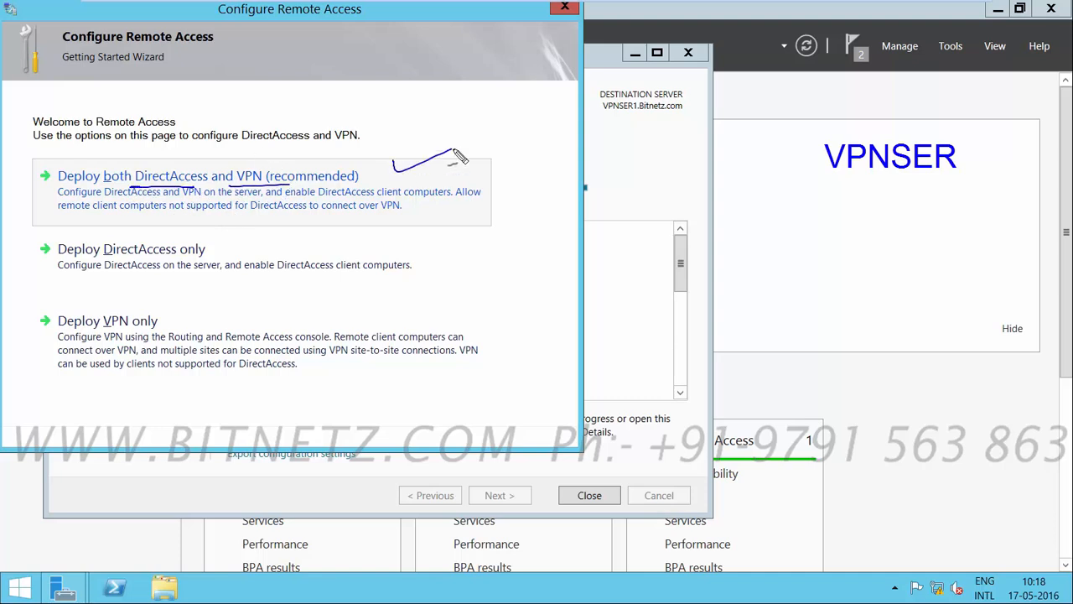
{"action": "mouse_move", "coordinate": [91, 265]}
{"action": "left_mouse_down"}
{"action": "mouse_move", "coordinate": [210, 262]}
{"action": "mouse_move", "coordinate": [303, 221]}
{"action": "left_mouse_up"}
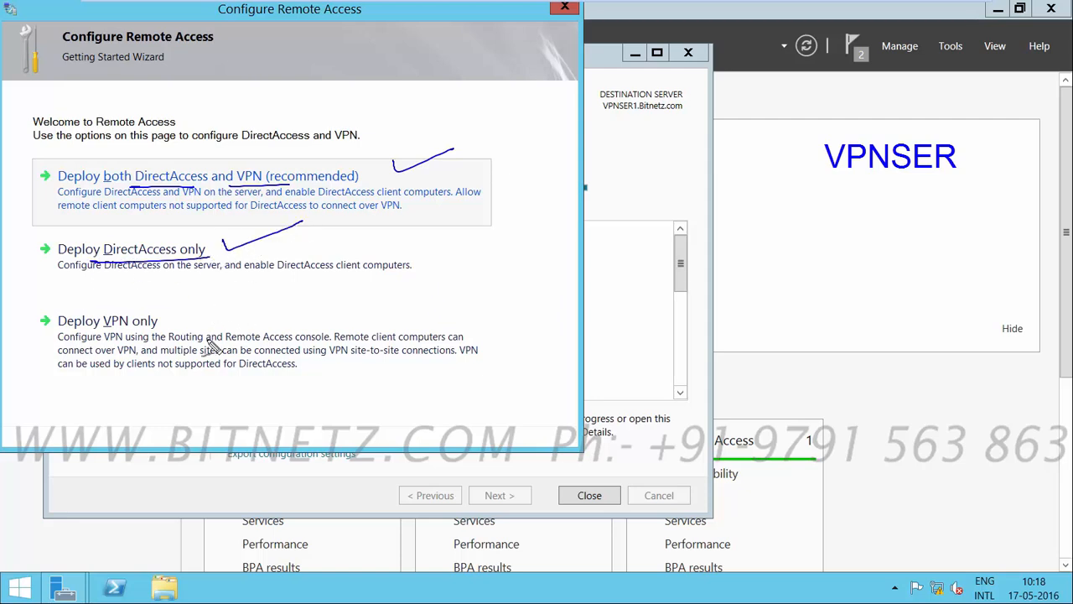
{"action": "left_click_drag", "start_coordinate": [93, 337], "coordinate": [182, 334]}
{"action": "left_click_drag", "start_coordinate": [263, 334], "coordinate": [314, 315]}
{"action": "key", "text": "Escape"}
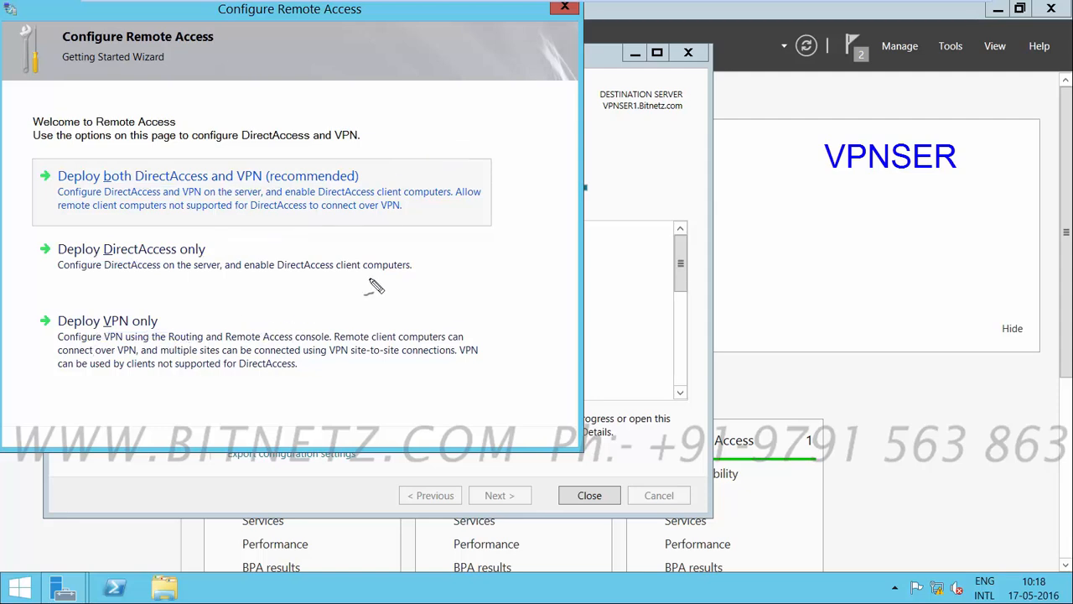
Choose the VPN-only deployment and close the finished roles wizard, leaving the Routing and Remote Access console maximized.
{"action": "left_click", "coordinate": [130, 342]}
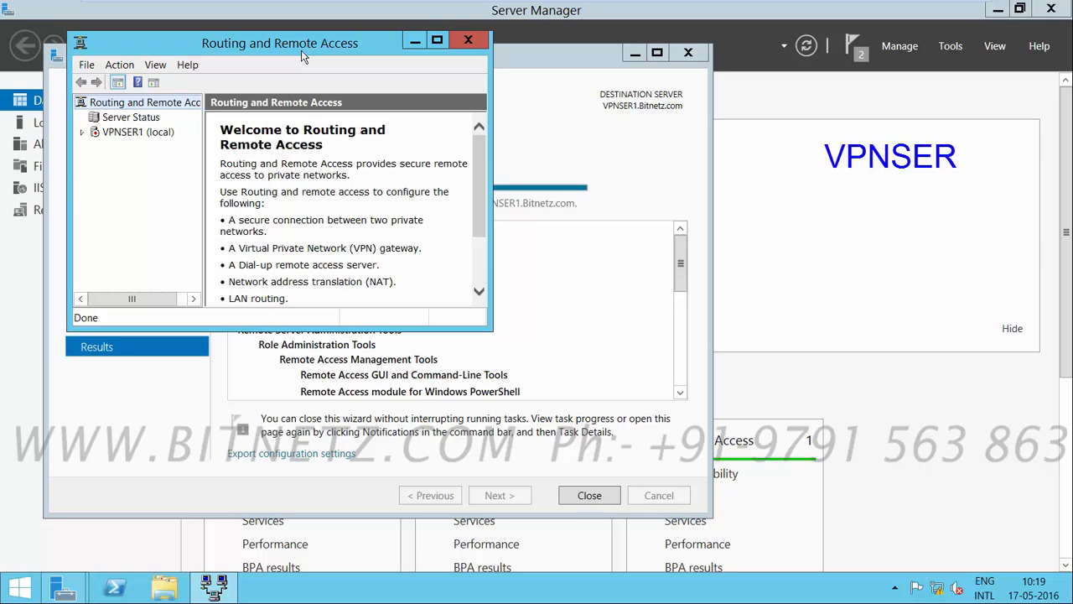
{"action": "left_click_drag", "start_coordinate": [273, 60], "coordinate": [374, 60]}
{"action": "left_click_drag", "start_coordinate": [203, 75], "coordinate": [384, 76]}
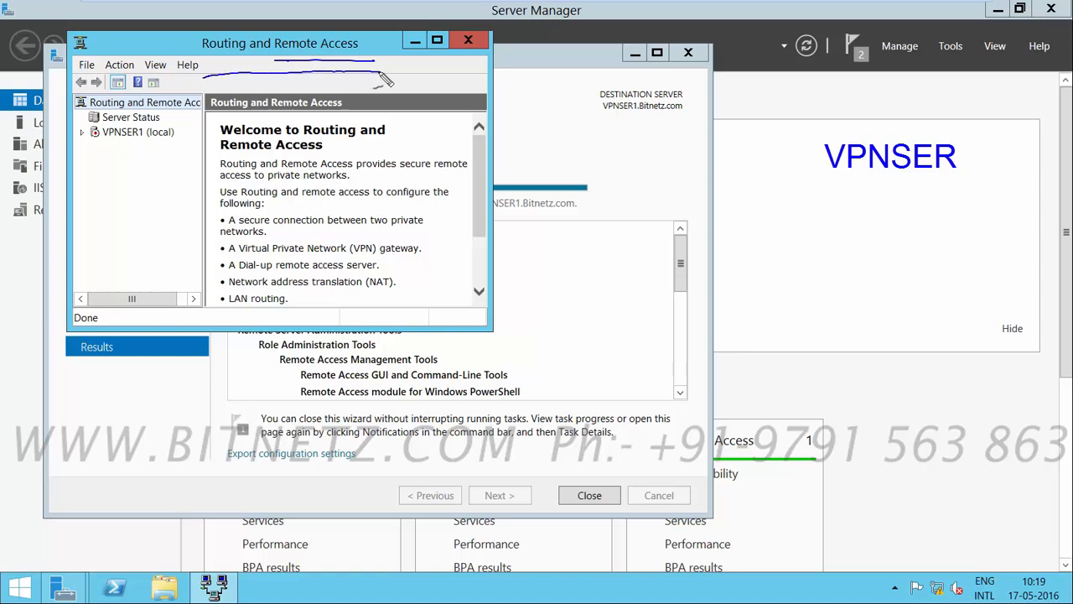
{"action": "key", "text": "Escape"}
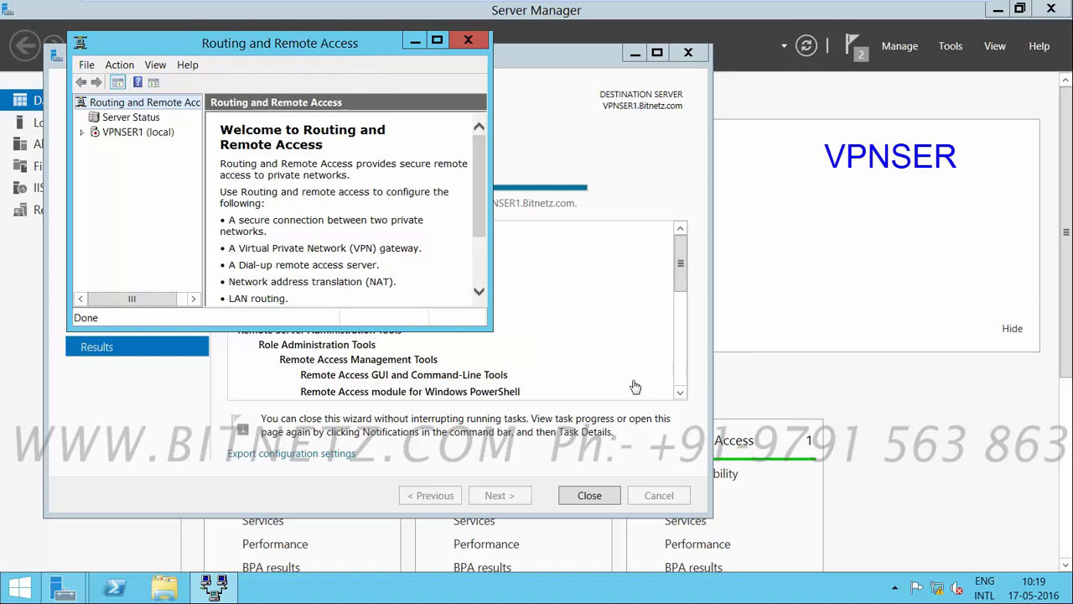
{"action": "left_click", "coordinate": [611, 496]}
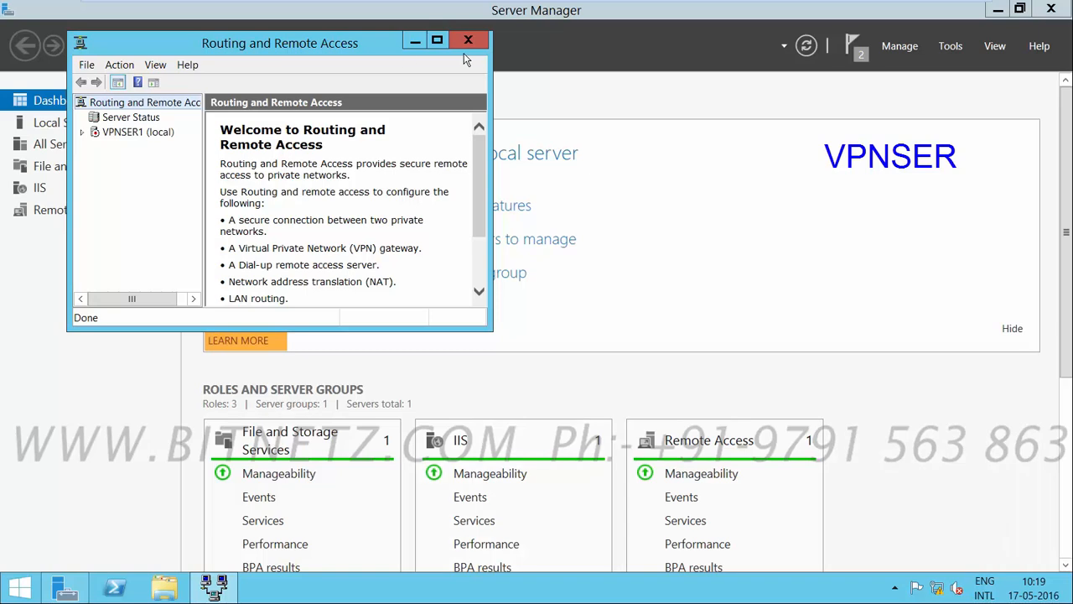
{"action": "left_click", "coordinate": [436, 40]}
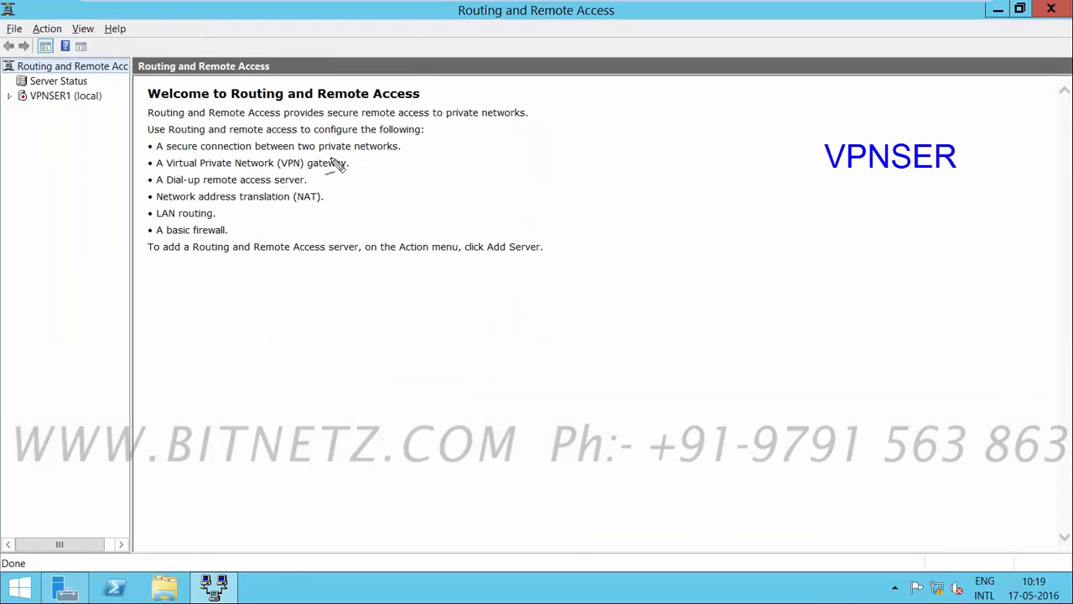
{"action": "left_click_drag", "start_coordinate": [319, 159], "coordinate": [441, 157]}
{"action": "left_click_drag", "start_coordinate": [300, 173], "coordinate": [396, 178]}
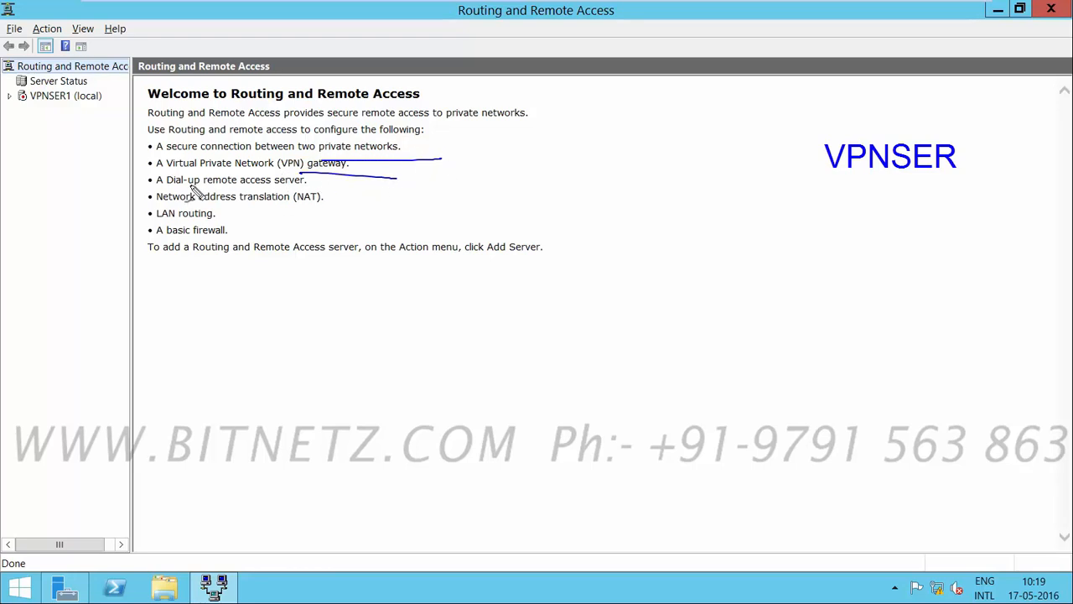
{"action": "left_click_drag", "start_coordinate": [167, 189], "coordinate": [218, 187]}
{"action": "left_click_drag", "start_coordinate": [316, 183], "coordinate": [338, 176]}
{"action": "left_click_drag", "start_coordinate": [158, 187], "coordinate": [340, 175]}
{"action": "left_click_drag", "start_coordinate": [263, 207], "coordinate": [383, 213]}
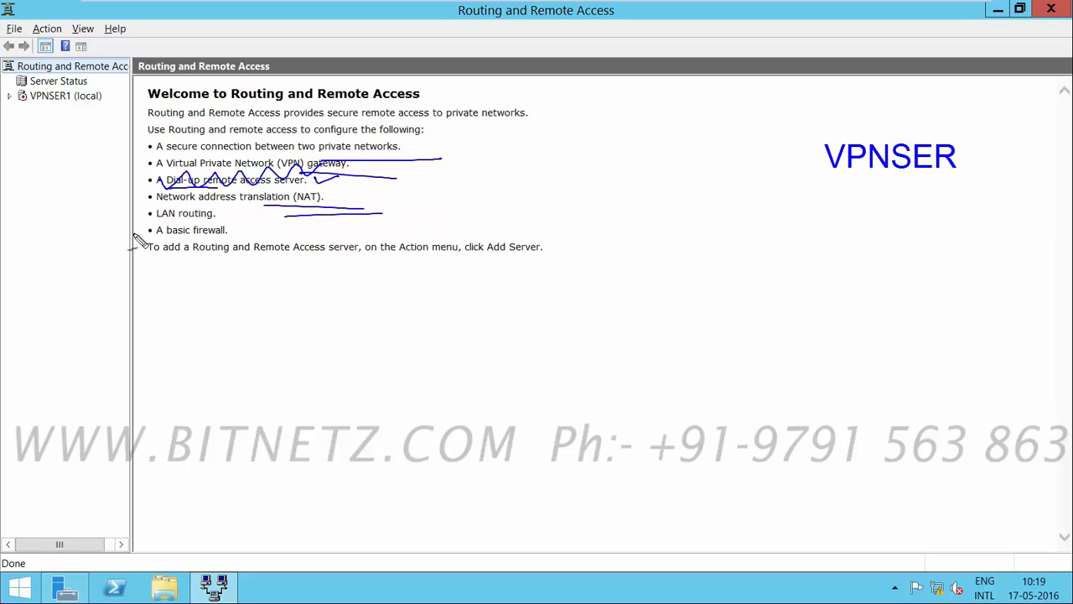
{"action": "left_click_drag", "start_coordinate": [149, 220], "coordinate": [248, 218]}
{"action": "left_click_drag", "start_coordinate": [115, 221], "coordinate": [243, 216]}
{"action": "left_click_drag", "start_coordinate": [144, 242], "coordinate": [259, 239]}
{"action": "left_click_drag", "start_coordinate": [147, 250], "coordinate": [228, 247]}
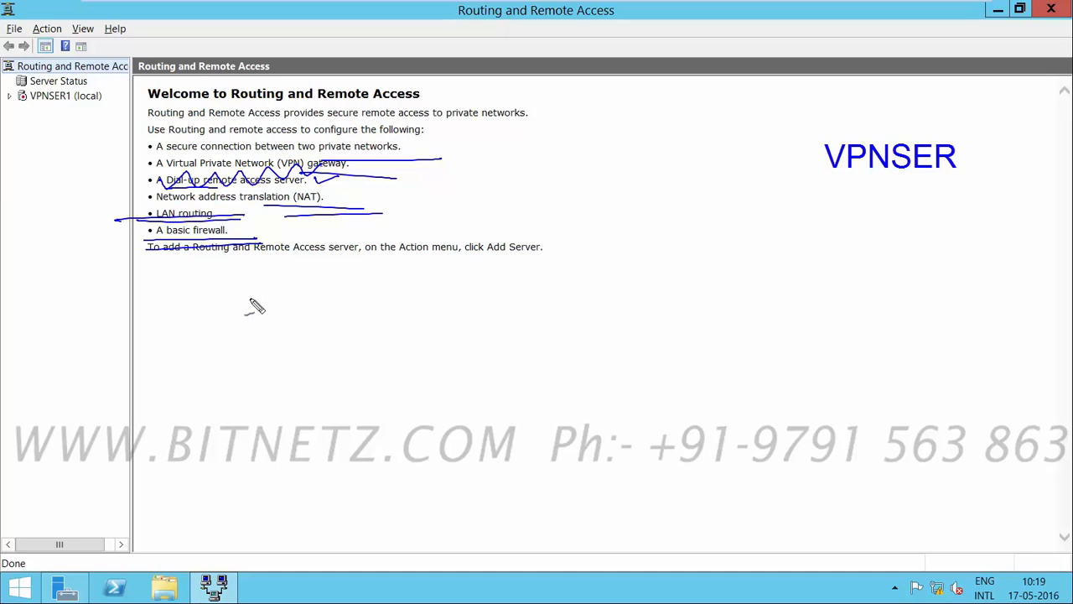
{"action": "key", "text": "Escape"}
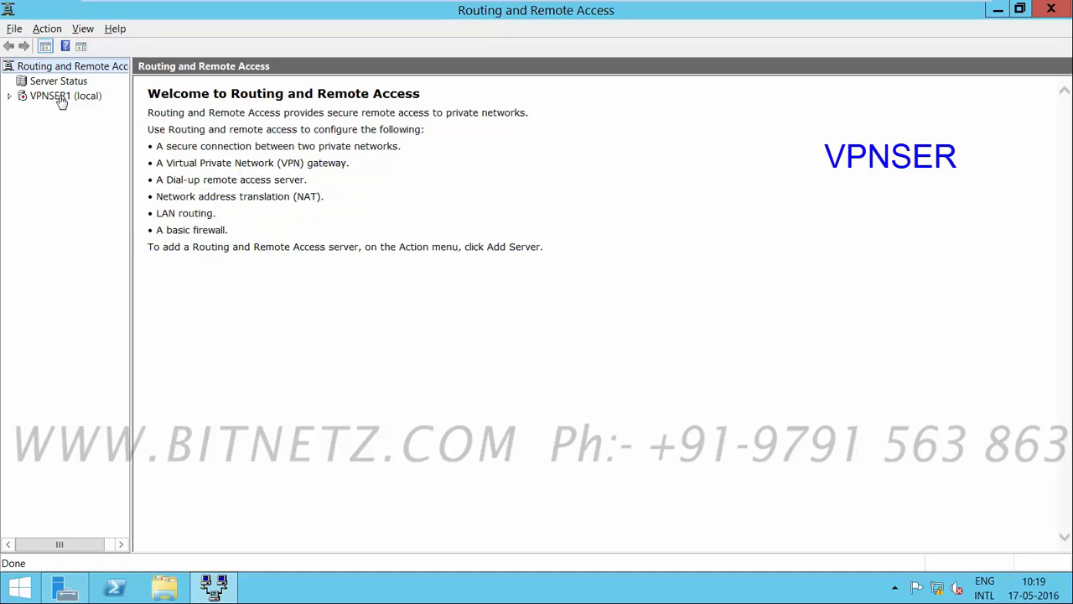
Start configuring and enabling Routing and Remote Access on the local server VPNSER1, advancing the setup wizard to the configuration choice.
{"action": "right_click", "coordinate": [60, 99]}
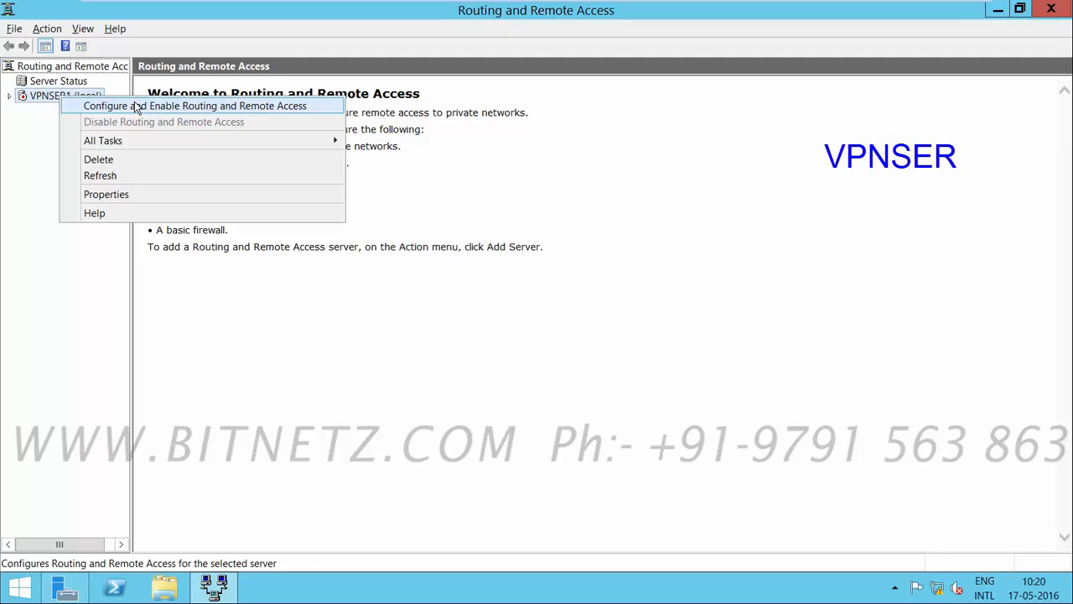
{"action": "left_click", "coordinate": [136, 108]}
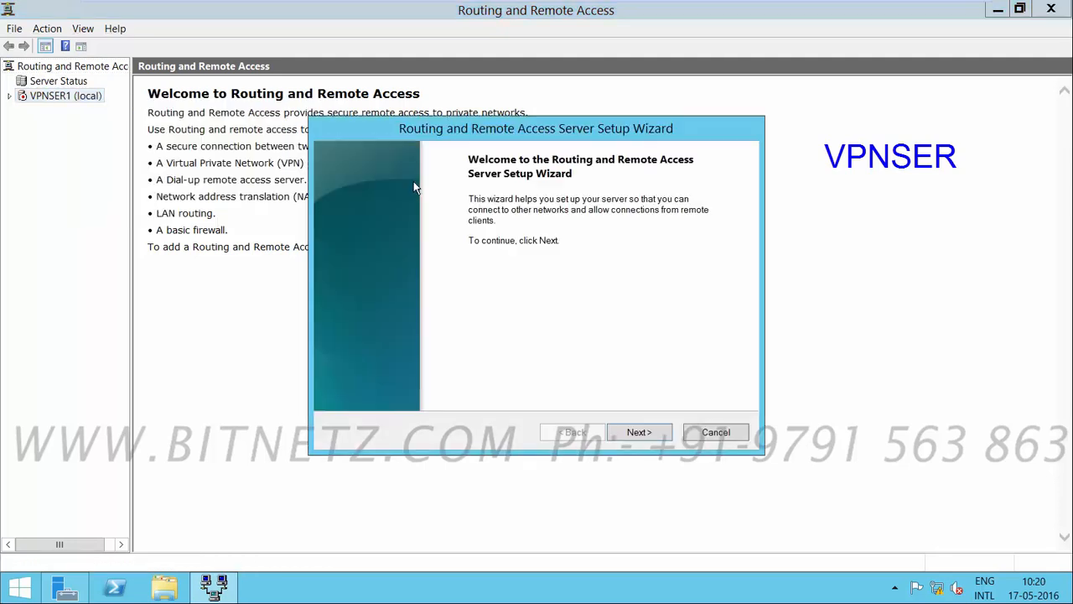
{"action": "left_click", "coordinate": [634, 435]}
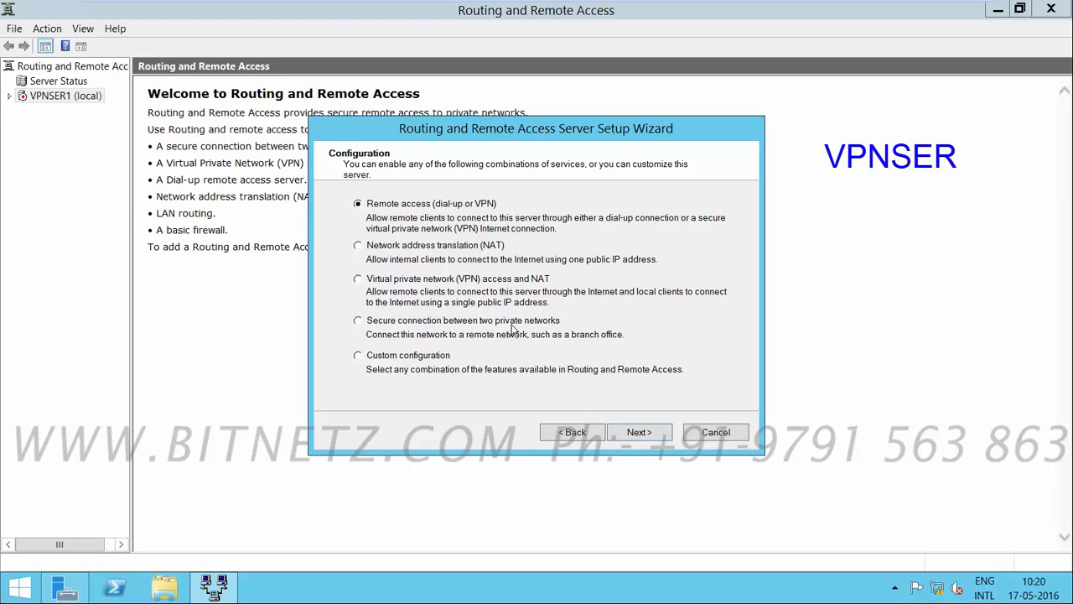
{"action": "left_click_drag", "start_coordinate": [424, 212], "coordinate": [536, 214]}
{"action": "left_click_drag", "start_coordinate": [380, 192], "coordinate": [422, 179]}
{"action": "left_click_drag", "start_coordinate": [457, 253], "coordinate": [546, 253]}
{"action": "left_click_drag", "start_coordinate": [373, 242], "coordinate": [415, 235]}
{"action": "left_click_drag", "start_coordinate": [605, 290], "coordinate": [431, 291]}
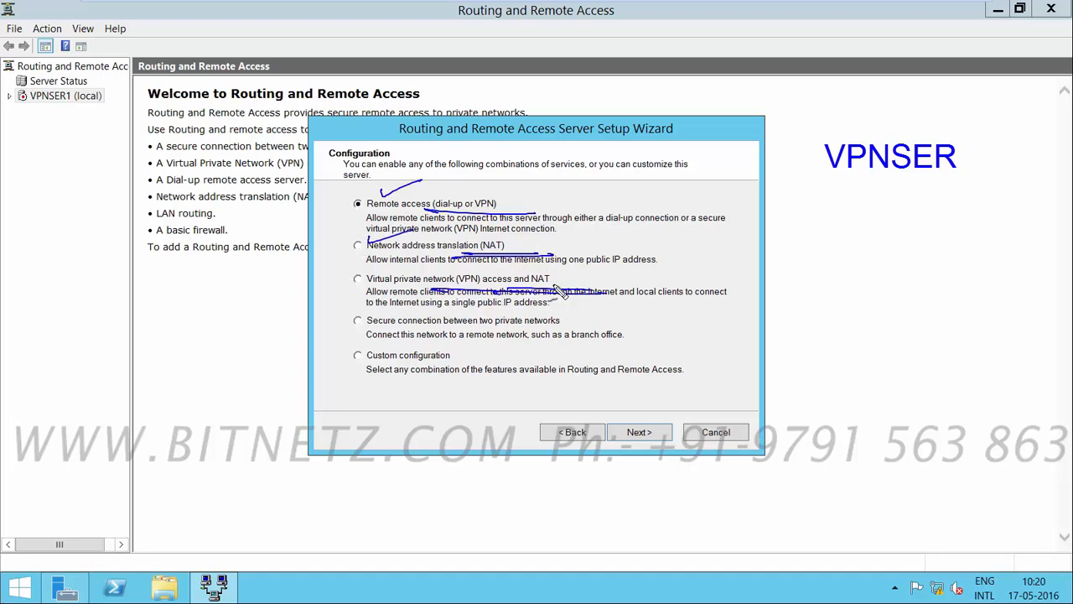
{"action": "left_click_drag", "start_coordinate": [362, 263], "coordinate": [385, 260]}
{"action": "left_click_drag", "start_coordinate": [332, 290], "coordinate": [410, 267]}
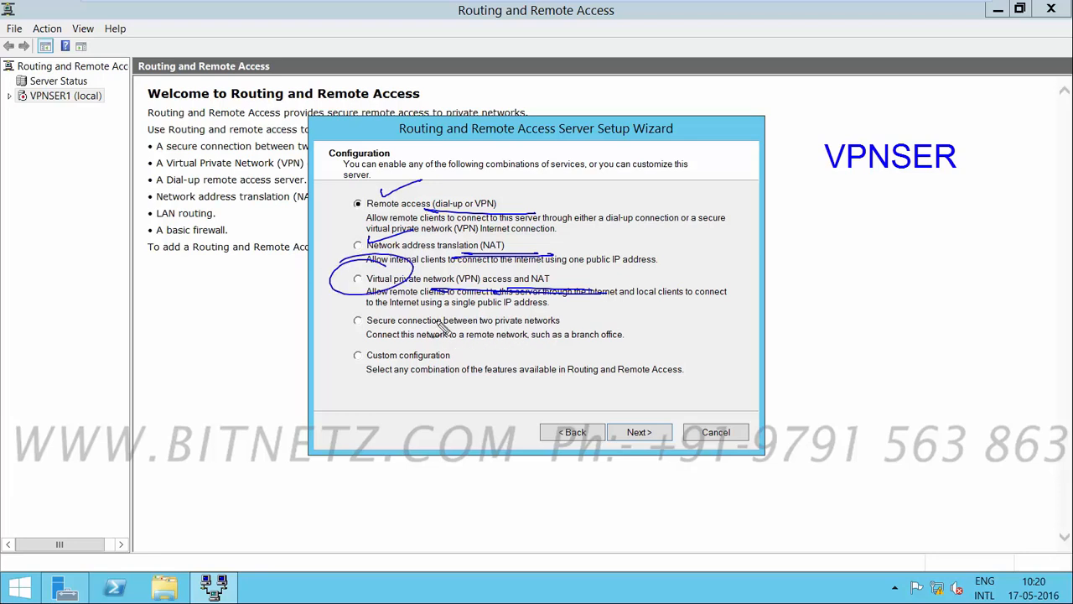
{"action": "left_click_drag", "start_coordinate": [459, 326], "coordinate": [584, 327]}
{"action": "left_click_drag", "start_coordinate": [453, 336], "coordinate": [580, 334]}
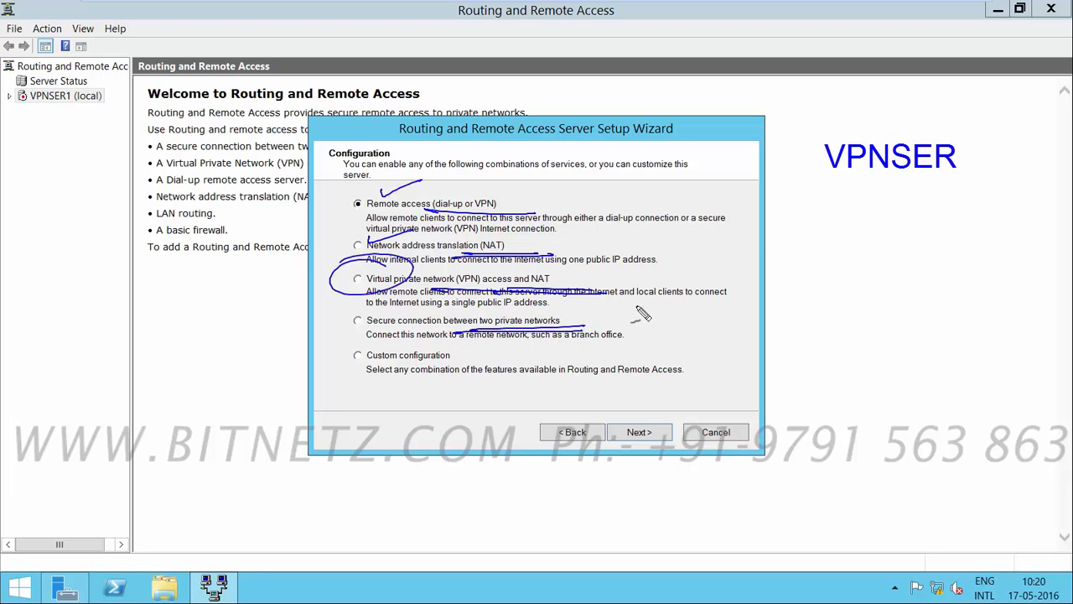
{"action": "left_click_drag", "start_coordinate": [708, 260], "coordinate": [761, 298]}
{"action": "mouse_move", "coordinate": [942, 250]}
{"action": "left_mouse_down"}
{"action": "mouse_move", "coordinate": [1010, 303]}
{"action": "mouse_move", "coordinate": [928, 258]}
{"action": "left_mouse_up"}
{"action": "left_click_drag", "start_coordinate": [746, 306], "coordinate": [913, 300]}
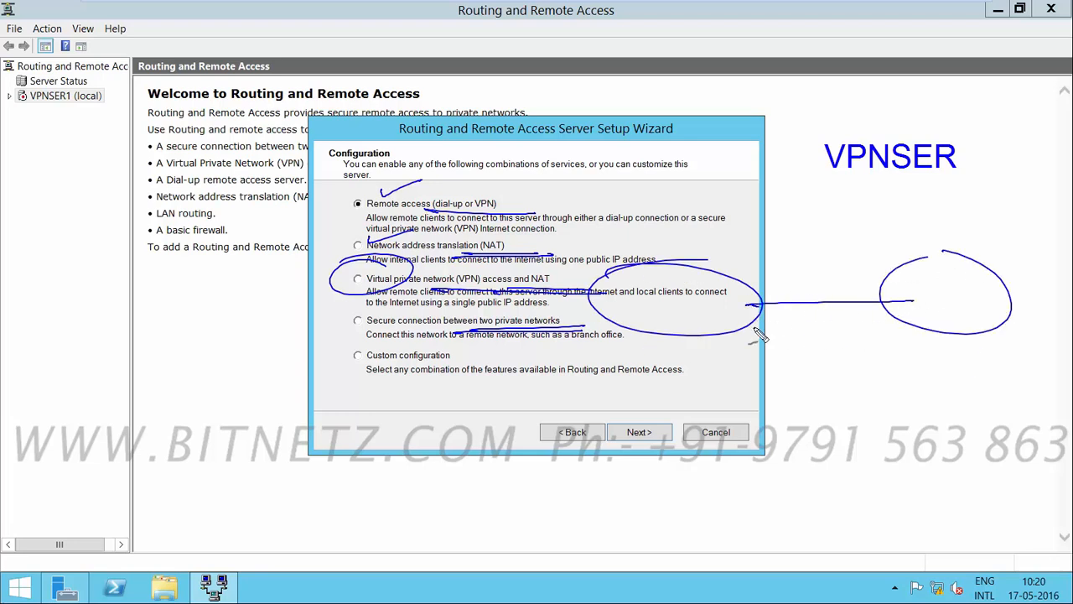
{"action": "left_click_drag", "start_coordinate": [557, 315], "coordinate": [597, 300]}
{"action": "left_click_drag", "start_coordinate": [356, 365], "coordinate": [483, 367]}
{"action": "left_click_drag", "start_coordinate": [310, 385], "coordinate": [483, 364]}
{"action": "key", "text": "Escape"}
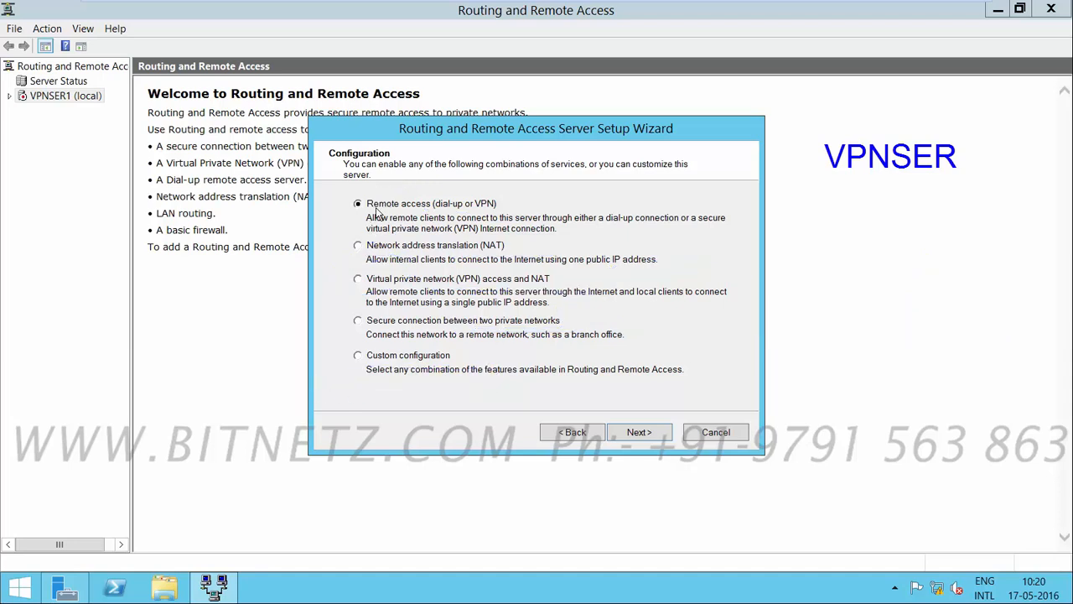
Accept the Remote access (dial-up or VPN) configuration and enable VPN connections for the server.
{"action": "left_click", "coordinate": [639, 433]}
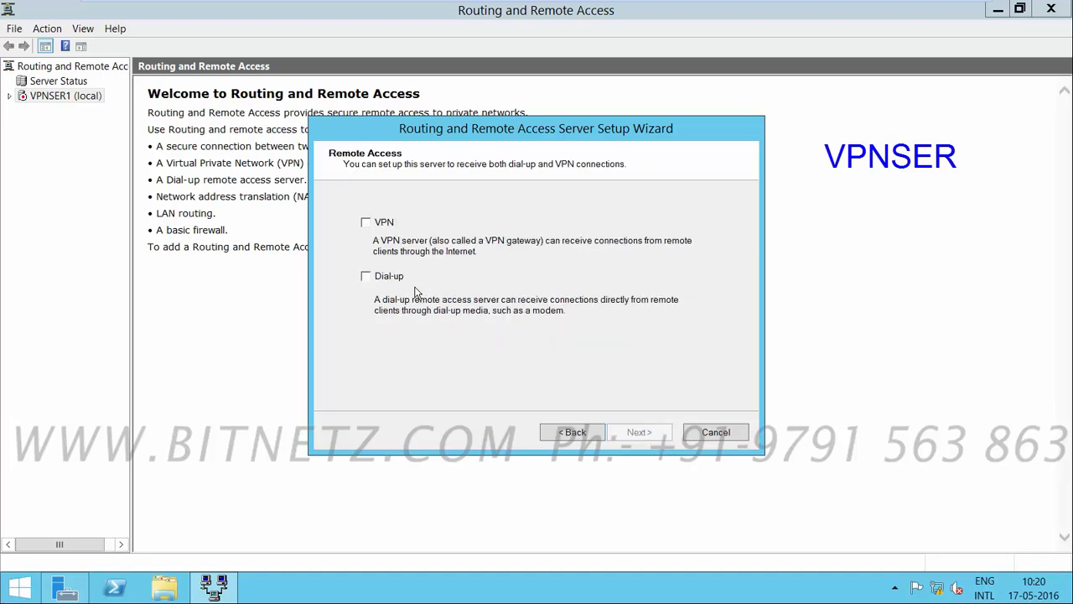
{"action": "left_click", "coordinate": [366, 223]}
{"action": "left_click", "coordinate": [636, 432]}
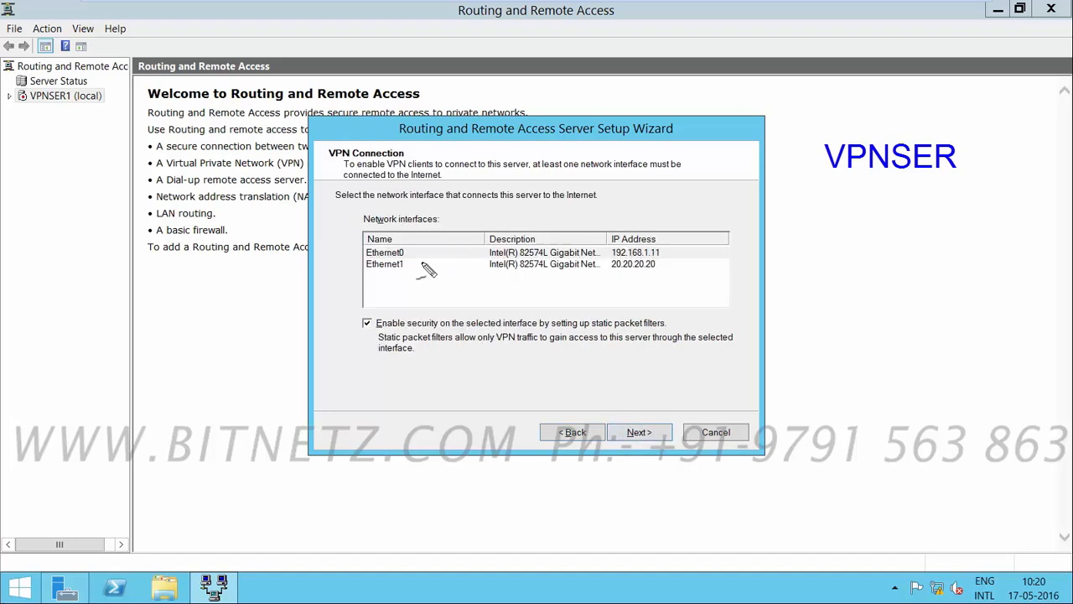
{"action": "mouse_move", "coordinate": [792, 235]}
{"action": "left_mouse_down"}
{"action": "mouse_move", "coordinate": [801, 300]}
{"action": "mouse_move", "coordinate": [848, 287]}
{"action": "mouse_move", "coordinate": [789, 286]}
{"action": "left_mouse_up"}
{"action": "left_click_drag", "start_coordinate": [822, 228], "coordinate": [869, 185]}
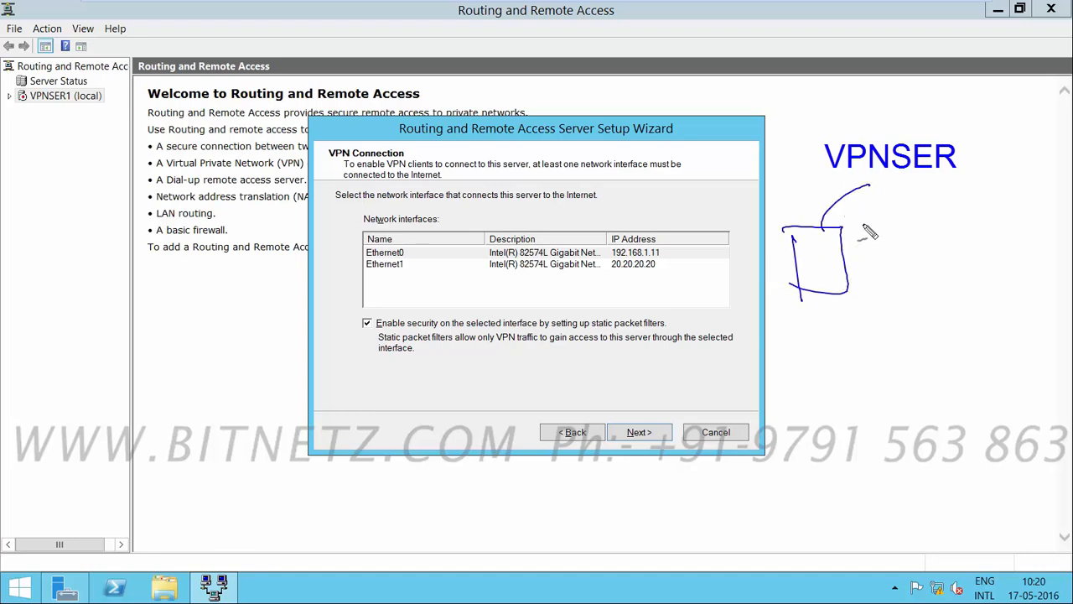
{"action": "left_click_drag", "start_coordinate": [857, 194], "coordinate": [859, 218]}
{"action": "left_click_drag", "start_coordinate": [857, 196], "coordinate": [859, 208]}
{"action": "left_click_drag", "start_coordinate": [595, 278], "coordinate": [685, 274]}
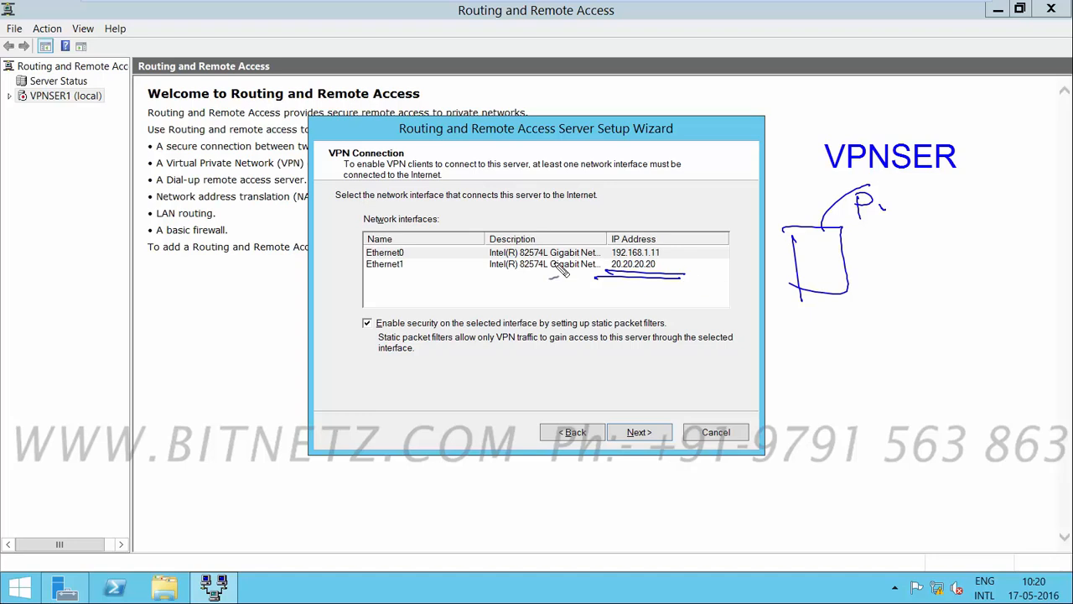
{"action": "mouse_move", "coordinate": [342, 263]}
{"action": "left_mouse_down"}
{"action": "mouse_move", "coordinate": [406, 261]}
{"action": "mouse_move", "coordinate": [335, 280]}
{"action": "mouse_move", "coordinate": [408, 270]}
{"action": "left_mouse_up"}
{"action": "mouse_move", "coordinate": [376, 316]}
{"action": "left_mouse_down"}
{"action": "mouse_move", "coordinate": [374, 346]}
{"action": "mouse_move", "coordinate": [350, 304]}
{"action": "mouse_move", "coordinate": [447, 328]}
{"action": "left_mouse_up"}
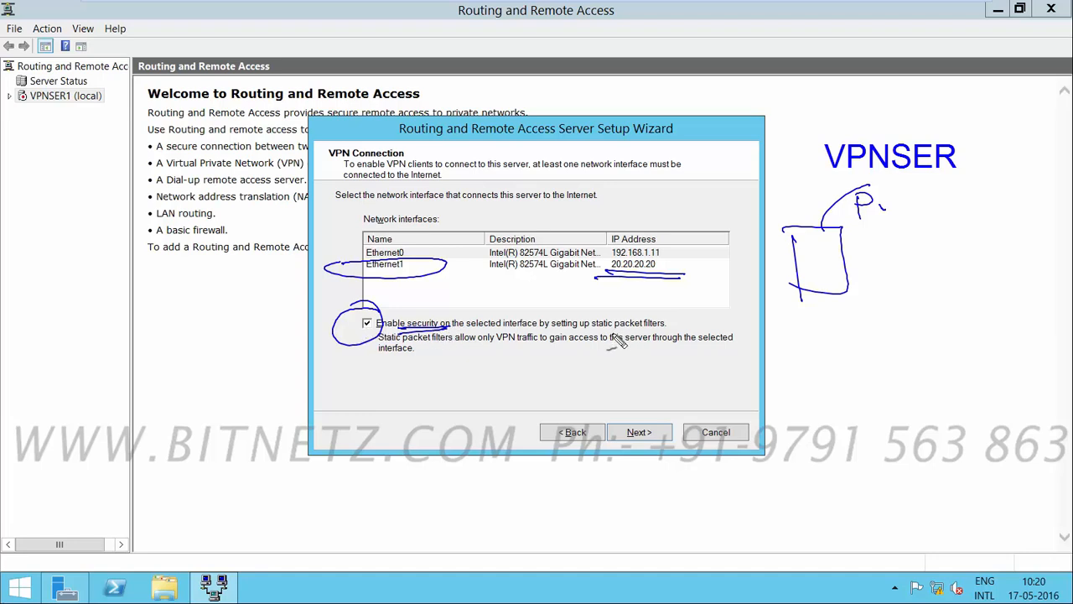
{"action": "left_click_drag", "start_coordinate": [594, 332], "coordinate": [689, 331]}
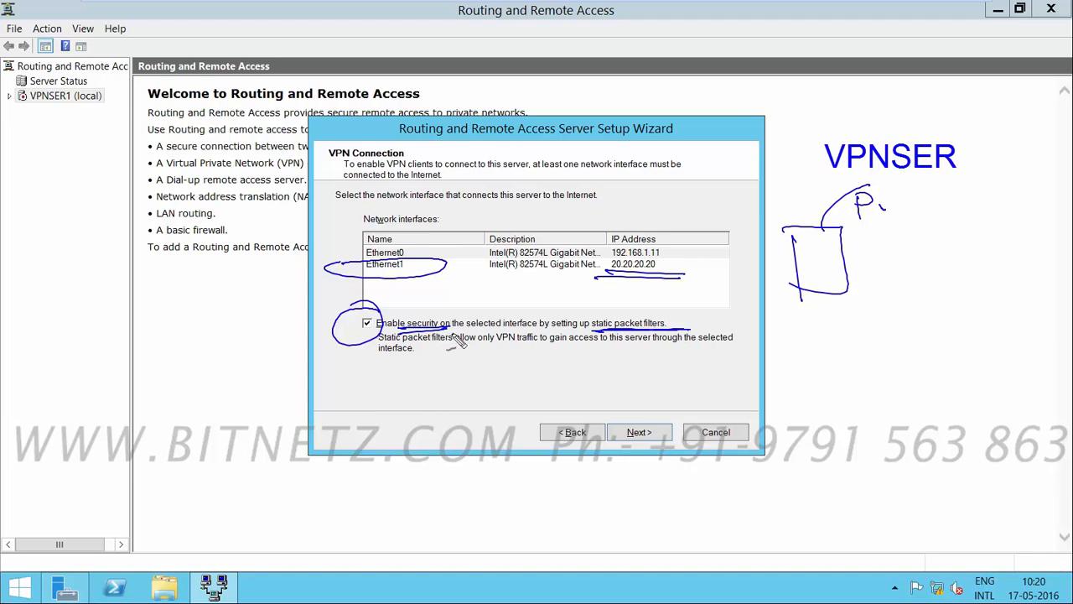
{"action": "key", "text": "Escape"}
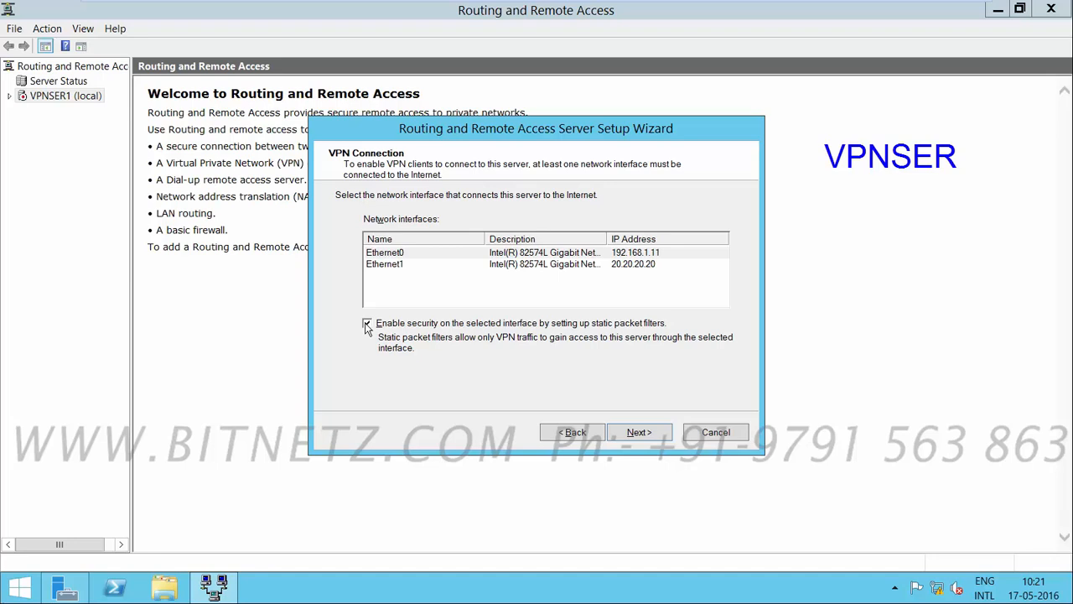
Turn off the static packet filter security and select Ethernet1 (20.20.20.20) as the interface connected to the Internet.
{"action": "left_click", "coordinate": [367, 325]}
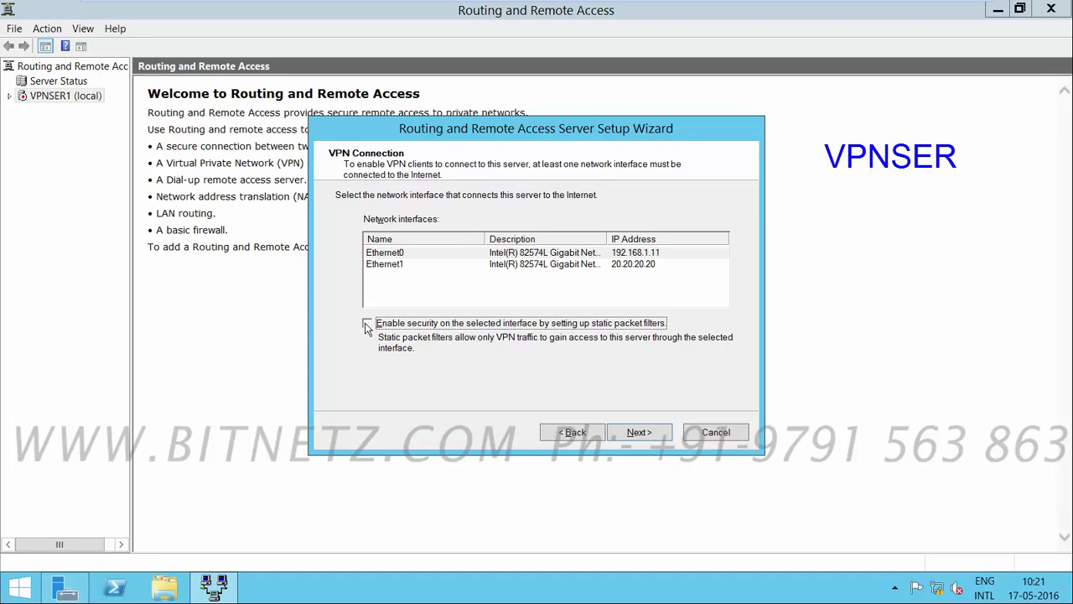
{"action": "left_click", "coordinate": [397, 266]}
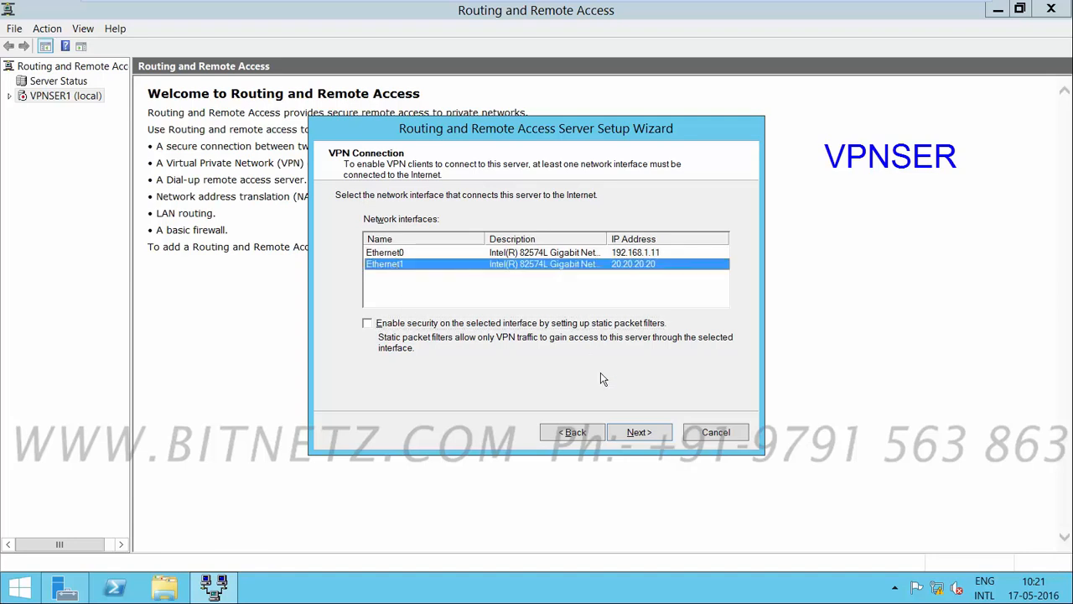
{"action": "left_click", "coordinate": [637, 435]}
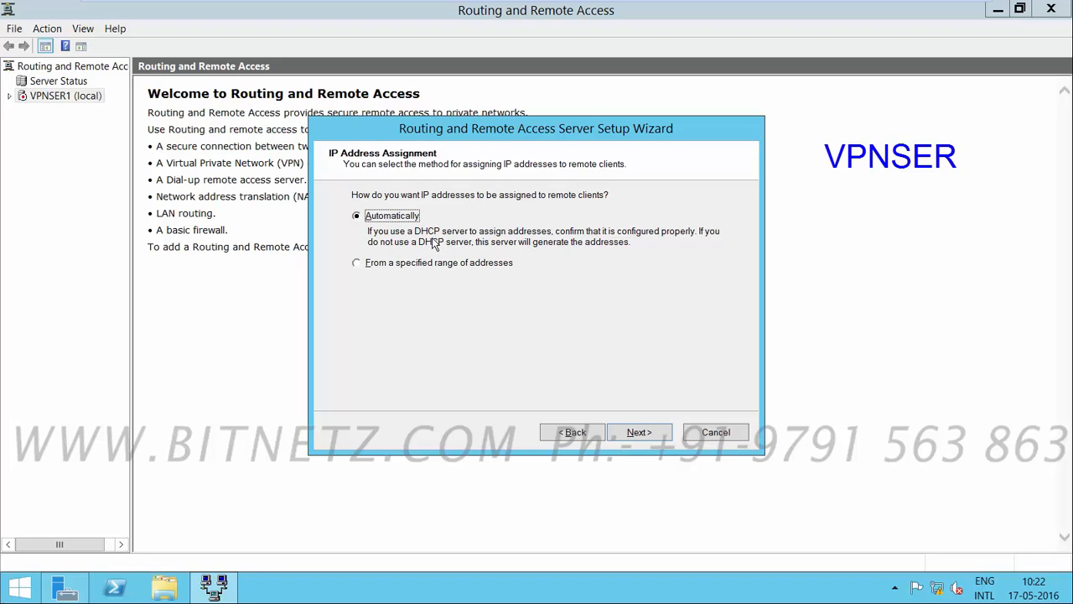
Assign client IP addresses from a specified range and start a new IPv4 range with start address 192.168.1.100.
{"action": "left_click", "coordinate": [355, 264]}
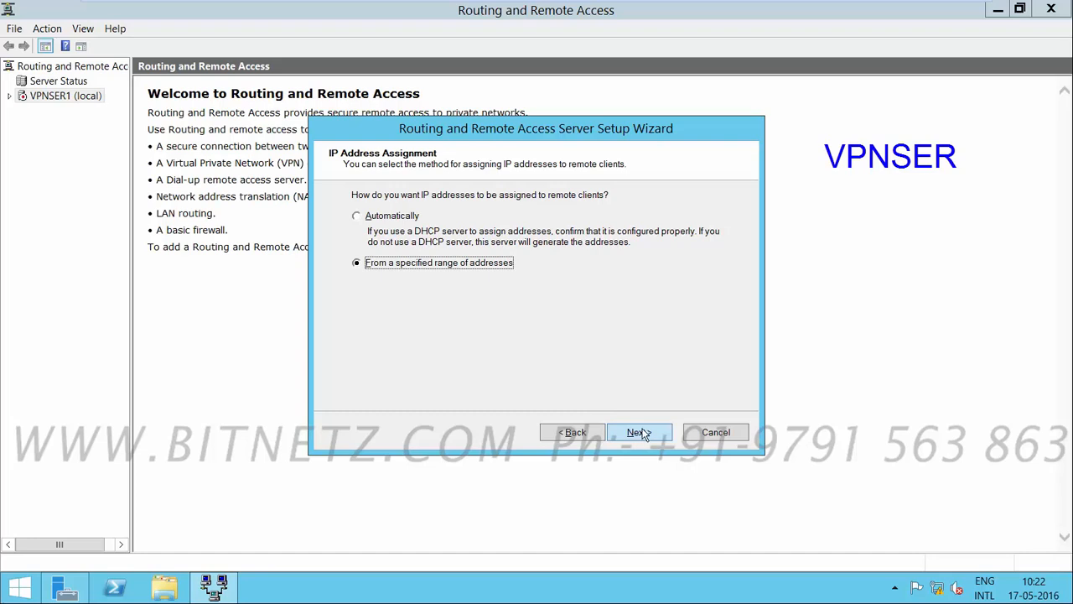
{"action": "left_click", "coordinate": [640, 434]}
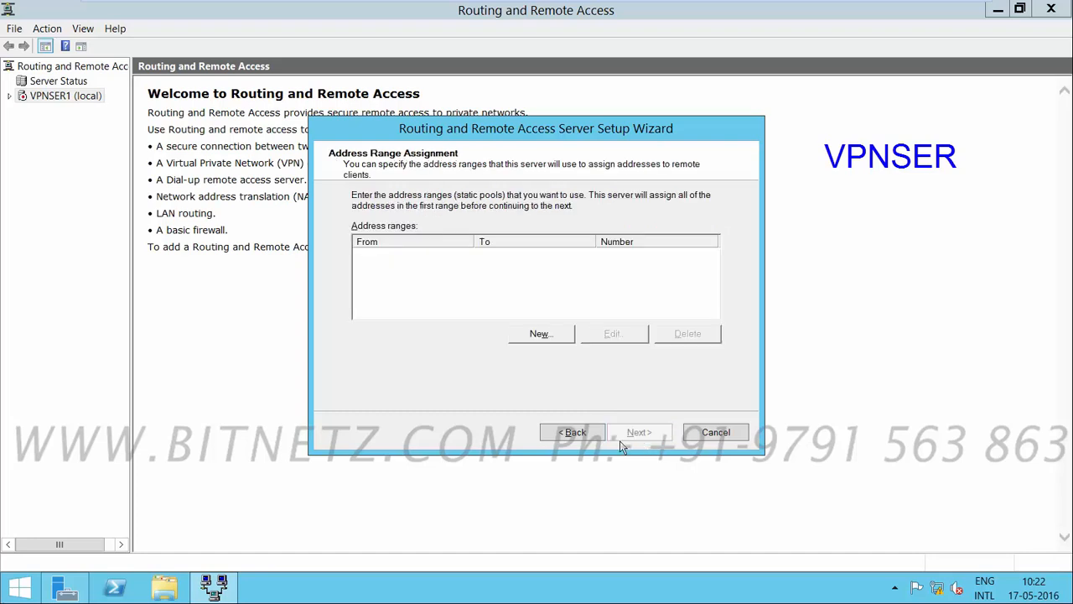
{"action": "left_click", "coordinate": [541, 335]}
{"action": "type", "text": "192.168.1.100"}
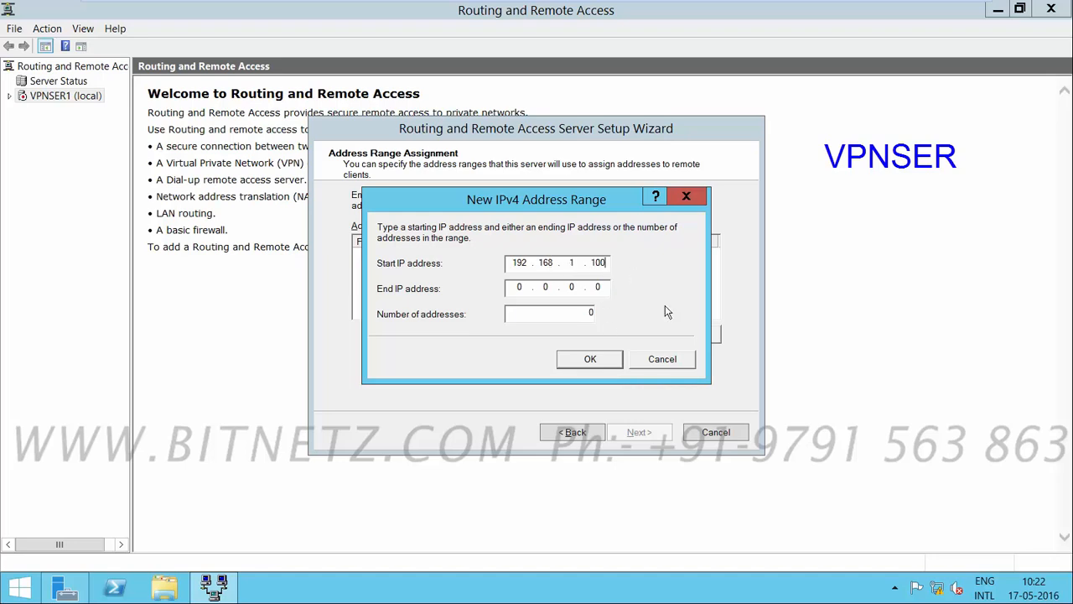
{"action": "mouse_move", "coordinate": [968, 317]}
{"action": "left_mouse_down"}
{"action": "mouse_move", "coordinate": [830, 257]}
{"action": "mouse_move", "coordinate": [658, 303]}
{"action": "mouse_move", "coordinate": [637, 283]}
{"action": "mouse_move", "coordinate": [680, 329]}
{"action": "mouse_move", "coordinate": [639, 327]}
{"action": "left_mouse_up"}
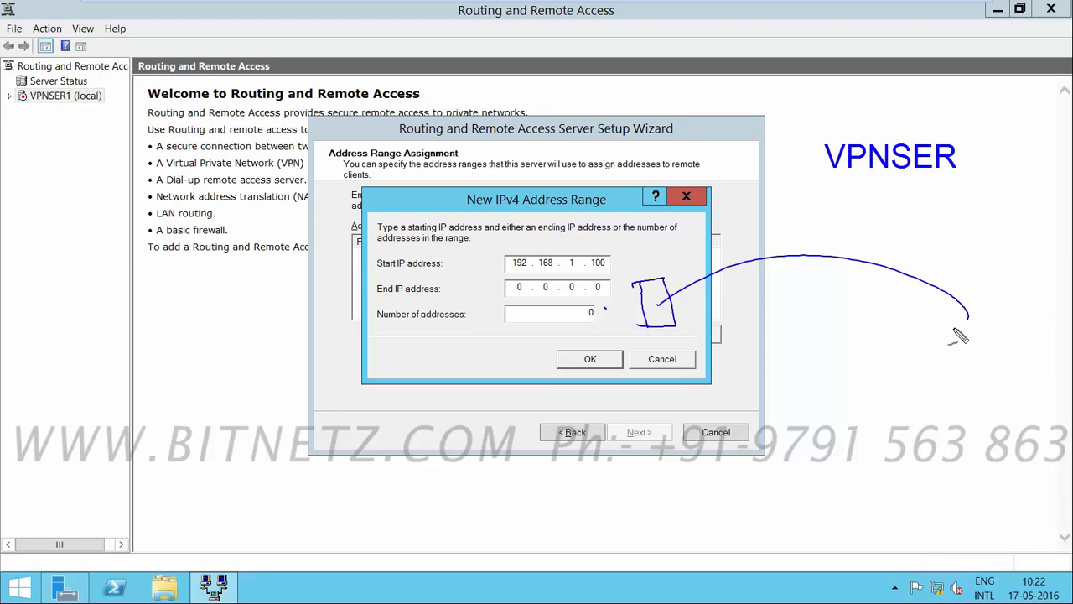
{"action": "left_click_drag", "start_coordinate": [964, 333], "coordinate": [965, 339]}
{"action": "left_click_drag", "start_coordinate": [947, 241], "coordinate": [940, 249]}
{"action": "left_click_drag", "start_coordinate": [947, 163], "coordinate": [949, 179]}
{"action": "mouse_move", "coordinate": [746, 222]}
{"action": "left_mouse_down"}
{"action": "mouse_move", "coordinate": [811, 286]}
{"action": "mouse_move", "coordinate": [711, 249]}
{"action": "mouse_move", "coordinate": [708, 281]}
{"action": "left_mouse_up"}
{"action": "mouse_move", "coordinate": [601, 303]}
{"action": "left_mouse_down"}
{"action": "mouse_move", "coordinate": [587, 308]}
{"action": "mouse_move", "coordinate": [601, 316]}
{"action": "left_mouse_up"}
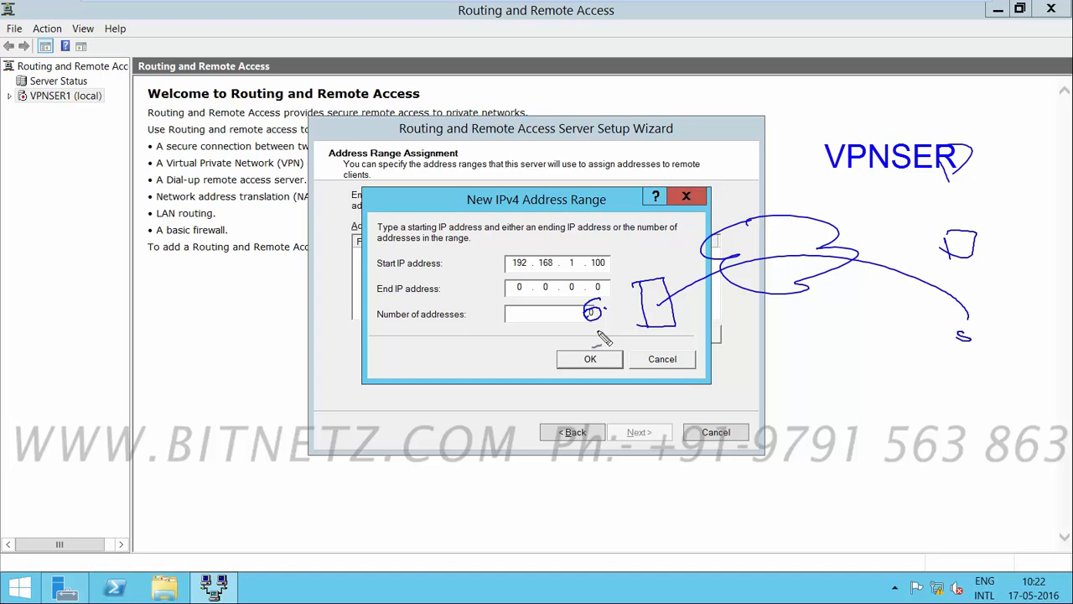
{"action": "left_click_drag", "start_coordinate": [910, 120], "coordinate": [952, 107]}
{"action": "left_click_drag", "start_coordinate": [978, 219], "coordinate": [1018, 205]}
{"action": "left_click_drag", "start_coordinate": [997, 334], "coordinate": [1029, 323]}
{"action": "left_click_drag", "start_coordinate": [970, 401], "coordinate": [1006, 429]}
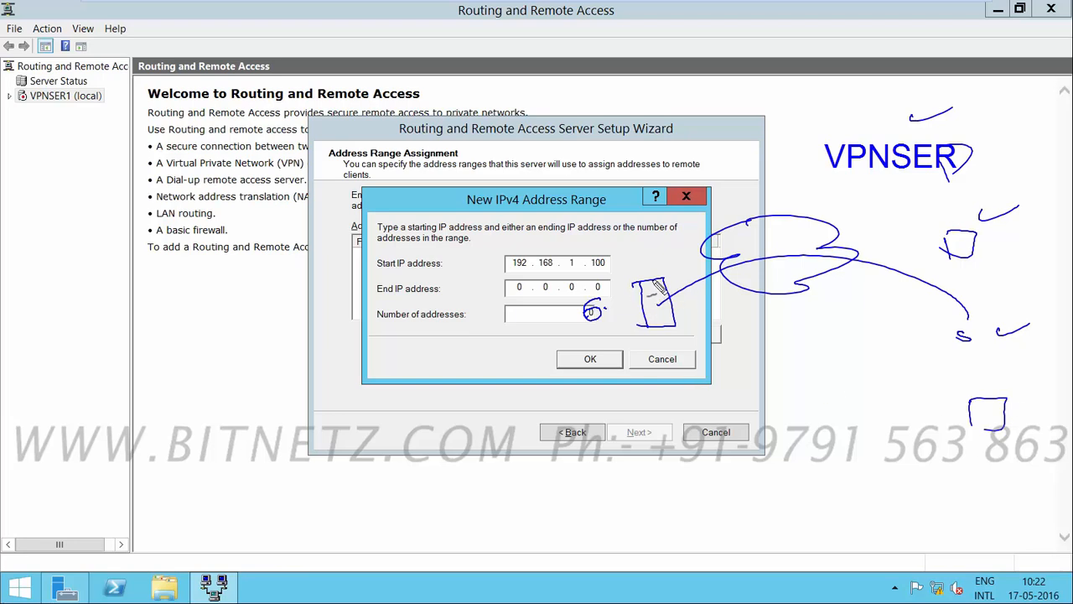
{"action": "left_click_drag", "start_coordinate": [627, 250], "coordinate": [644, 244]}
{"action": "left_click_drag", "start_coordinate": [644, 241], "coordinate": [646, 253]}
{"action": "mouse_move", "coordinate": [679, 286]}
{"action": "left_mouse_down"}
{"action": "mouse_move", "coordinate": [680, 134]}
{"action": "mouse_move", "coordinate": [731, 146]}
{"action": "mouse_move", "coordinate": [848, 119]}
{"action": "left_mouse_up"}
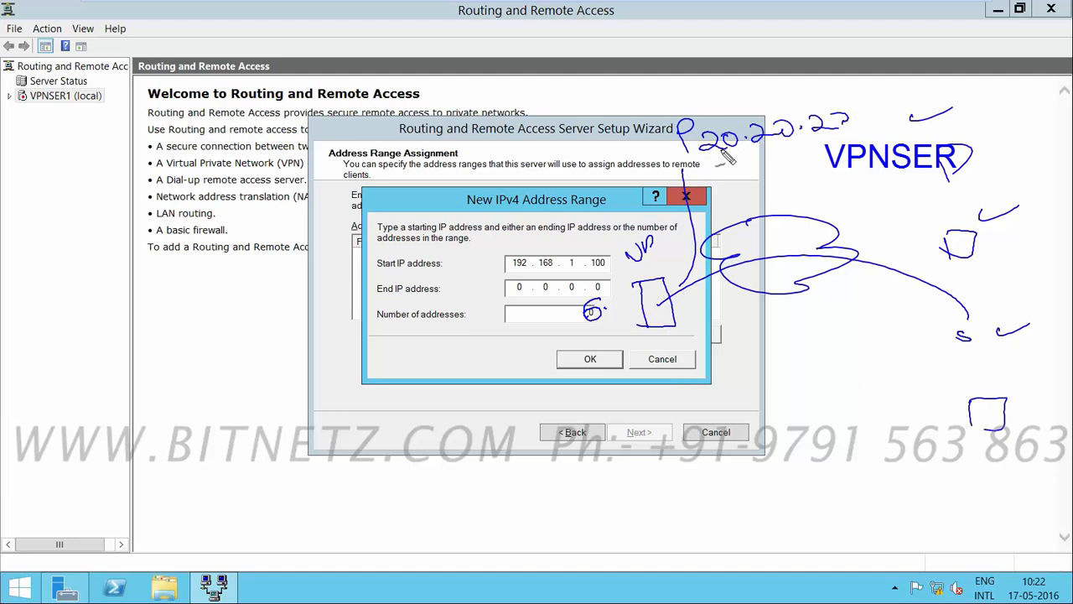
{"action": "mouse_move", "coordinate": [696, 174]}
{"action": "left_mouse_down"}
{"action": "mouse_move", "coordinate": [838, 153]}
{"action": "mouse_move", "coordinate": [854, 163]}
{"action": "left_mouse_up"}
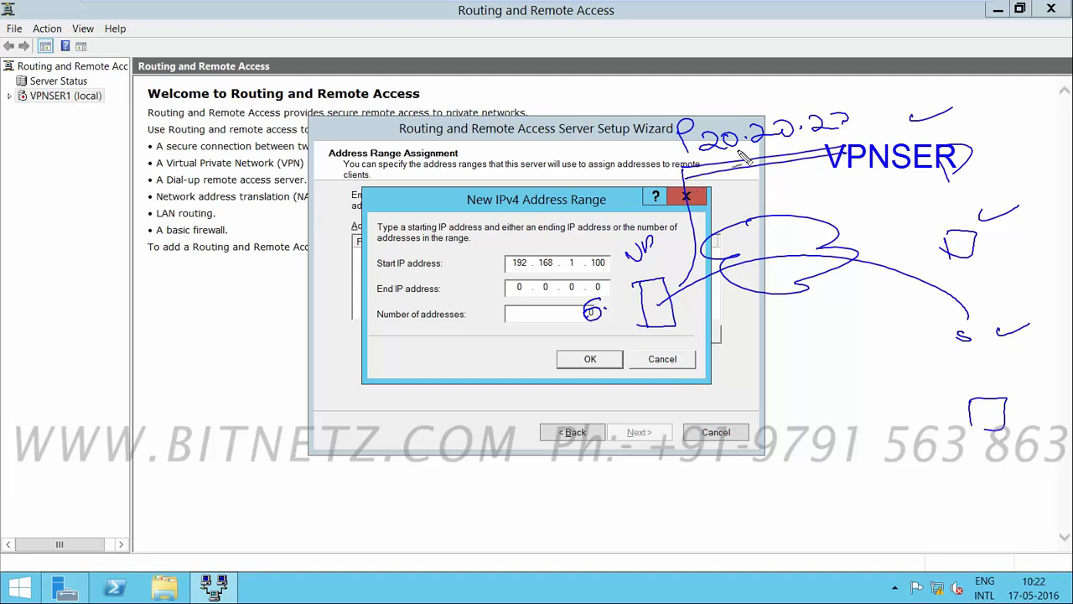
{"action": "mouse_move", "coordinate": [736, 193]}
{"action": "left_mouse_down"}
{"action": "mouse_move", "coordinate": [807, 190]}
{"action": "mouse_move", "coordinate": [837, 169]}
{"action": "mouse_move", "coordinate": [858, 179]}
{"action": "mouse_move", "coordinate": [892, 160]}
{"action": "left_mouse_up"}
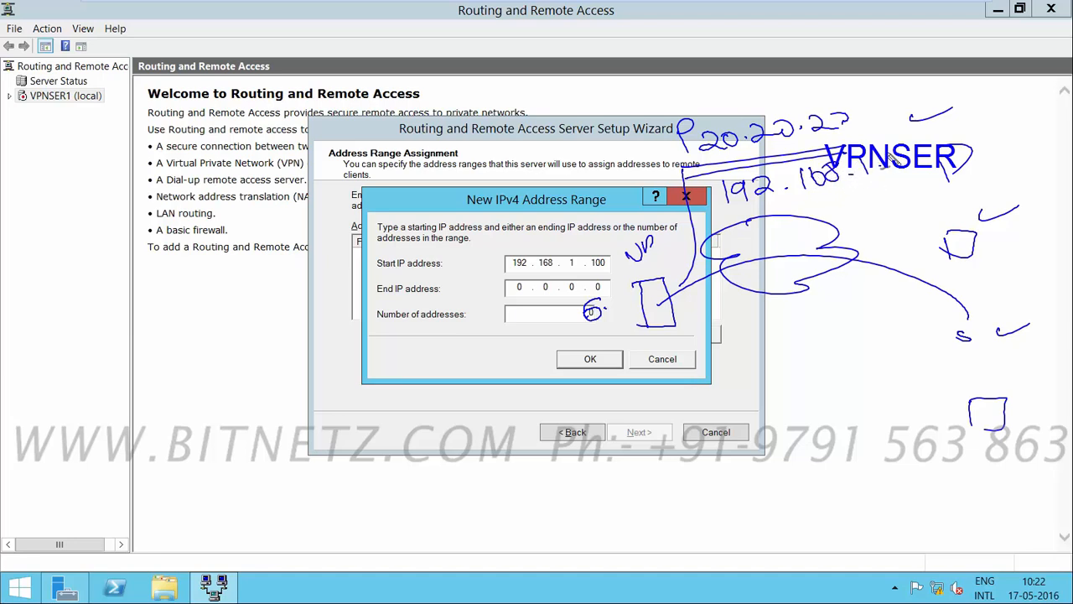
{"action": "left_click_drag", "start_coordinate": [740, 210], "coordinate": [906, 182]}
{"action": "left_click_drag", "start_coordinate": [791, 209], "coordinate": [878, 192]}
{"action": "left_click", "coordinate": [679, 294]}
{"action": "left_click", "coordinate": [972, 330]}
{"action": "left_click_drag", "start_coordinate": [982, 303], "coordinate": [1002, 299]}
{"action": "left_click_drag", "start_coordinate": [987, 224], "coordinate": [1016, 217]}
{"action": "left_click_drag", "start_coordinate": [987, 146], "coordinate": [1010, 144]}
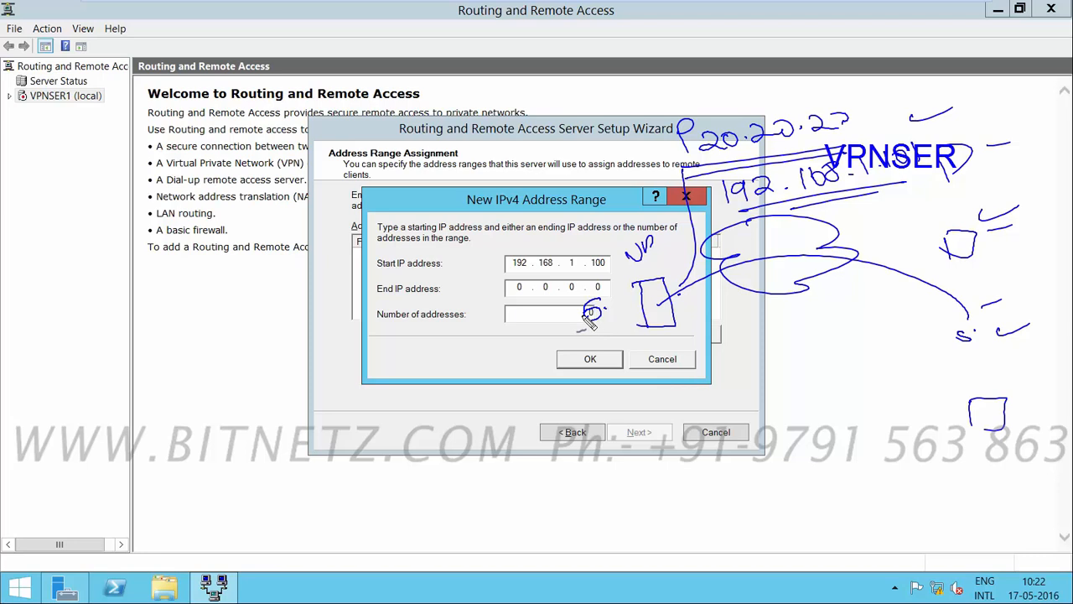
{"action": "key", "text": "Escape"}
Set the number of addresses in the new IPv4 range to 6.
{"action": "type", "text": "6"}
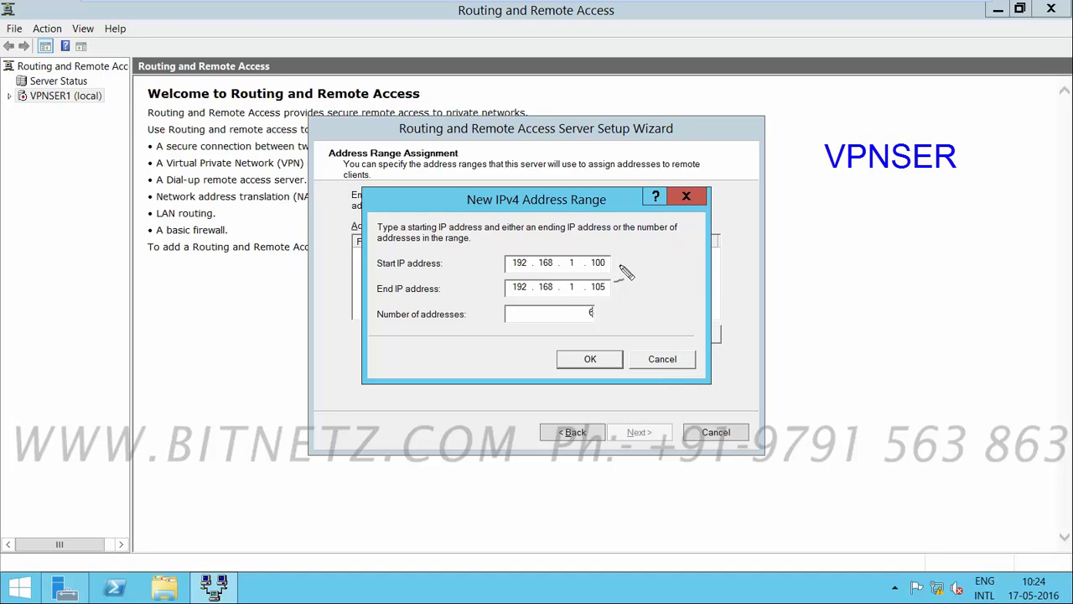
{"action": "left_click_drag", "start_coordinate": [617, 262], "coordinate": [657, 249]}
{"action": "left_click_drag", "start_coordinate": [622, 289], "coordinate": [658, 277]}
{"action": "mouse_move", "coordinate": [597, 245]}
{"action": "left_mouse_down"}
{"action": "mouse_move", "coordinate": [610, 302]}
{"action": "mouse_move", "coordinate": [620, 243]}
{"action": "left_mouse_up"}
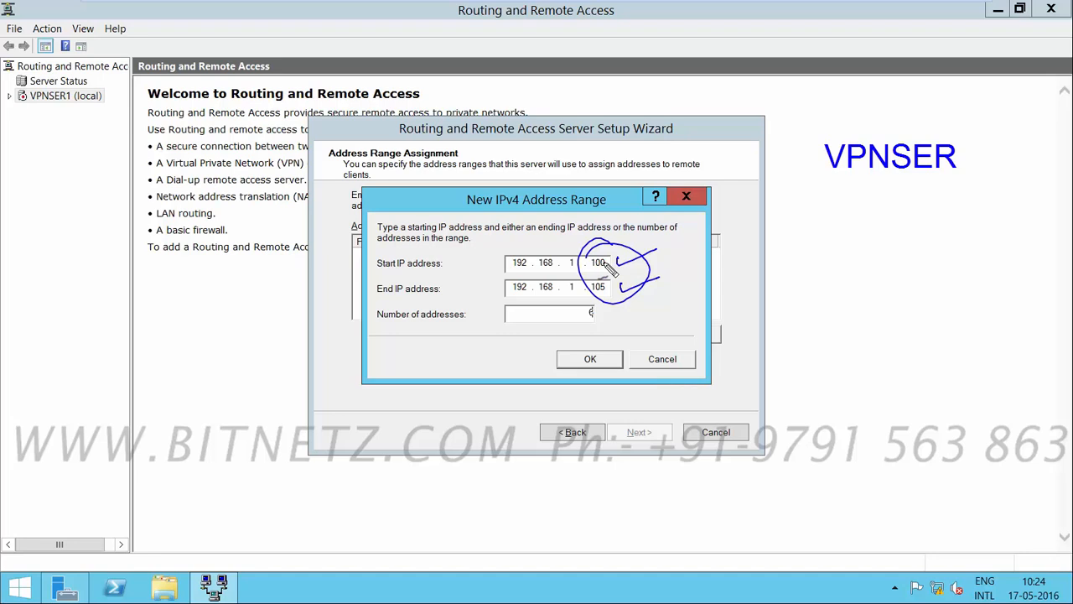
{"action": "key", "text": "Escape"}
Add the new IPv4 address range to the static pool and continue to the RADIUS server choice.
{"action": "left_click", "coordinate": [596, 359]}
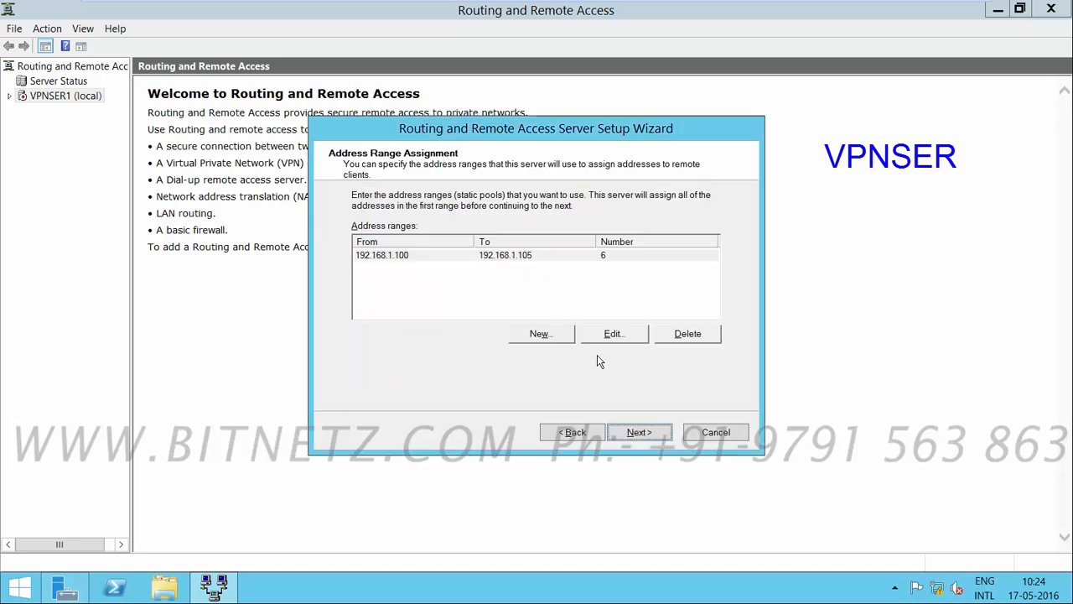
{"action": "left_click", "coordinate": [640, 432]}
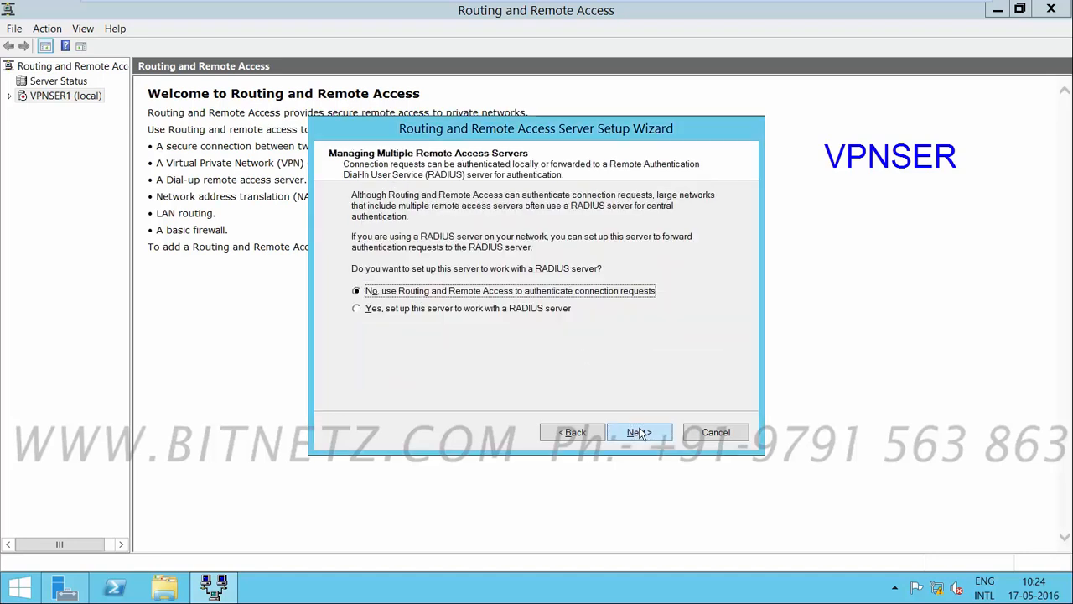
{"action": "left_click_drag", "start_coordinate": [647, 346], "coordinate": [654, 394]}
{"action": "mouse_move", "coordinate": [641, 339]}
{"action": "left_mouse_down"}
{"action": "mouse_move", "coordinate": [684, 332]}
{"action": "mouse_move", "coordinate": [647, 388]}
{"action": "mouse_move", "coordinate": [741, 351]}
{"action": "left_mouse_up"}
{"action": "mouse_move", "coordinate": [774, 301]}
{"action": "left_mouse_down"}
{"action": "mouse_move", "coordinate": [876, 345]}
{"action": "mouse_move", "coordinate": [797, 297]}
{"action": "left_mouse_up"}
{"action": "mouse_move", "coordinate": [935, 219]}
{"action": "left_mouse_down"}
{"action": "mouse_move", "coordinate": [941, 245]}
{"action": "mouse_move", "coordinate": [934, 238]}
{"action": "left_mouse_up"}
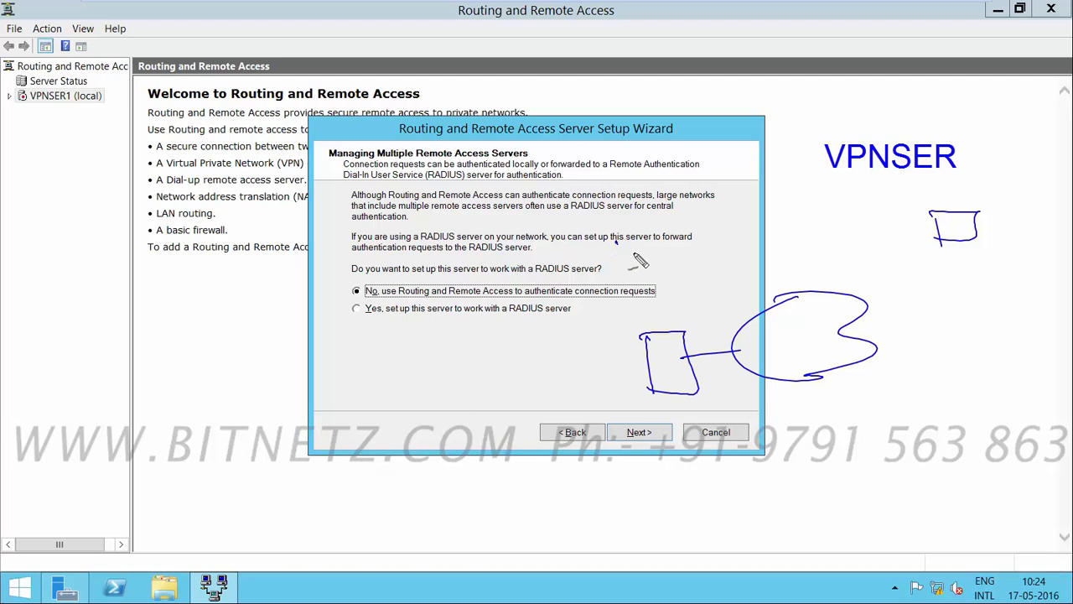
{"action": "mouse_move", "coordinate": [626, 241]}
{"action": "left_mouse_down"}
{"action": "mouse_move", "coordinate": [634, 289]}
{"action": "mouse_move", "coordinate": [684, 286]}
{"action": "mouse_move", "coordinate": [635, 292]}
{"action": "left_mouse_up"}
{"action": "left_click_drag", "start_coordinate": [606, 159], "coordinate": [614, 197]}
{"action": "mouse_move", "coordinate": [598, 157]}
{"action": "left_mouse_down"}
{"action": "mouse_move", "coordinate": [638, 138]}
{"action": "mouse_move", "coordinate": [620, 189]}
{"action": "left_mouse_up"}
{"action": "mouse_move", "coordinate": [673, 148]}
{"action": "left_mouse_down"}
{"action": "mouse_move", "coordinate": [698, 139]}
{"action": "mouse_move", "coordinate": [737, 161]}
{"action": "left_mouse_up"}
{"action": "left_click_drag", "start_coordinate": [695, 257], "coordinate": [723, 256]}
{"action": "left_click_drag", "start_coordinate": [727, 259], "coordinate": [750, 270]}
{"action": "mouse_move", "coordinate": [710, 393]}
{"action": "left_mouse_down"}
{"action": "mouse_move", "coordinate": [728, 386]}
{"action": "mouse_move", "coordinate": [736, 411]}
{"action": "left_mouse_up"}
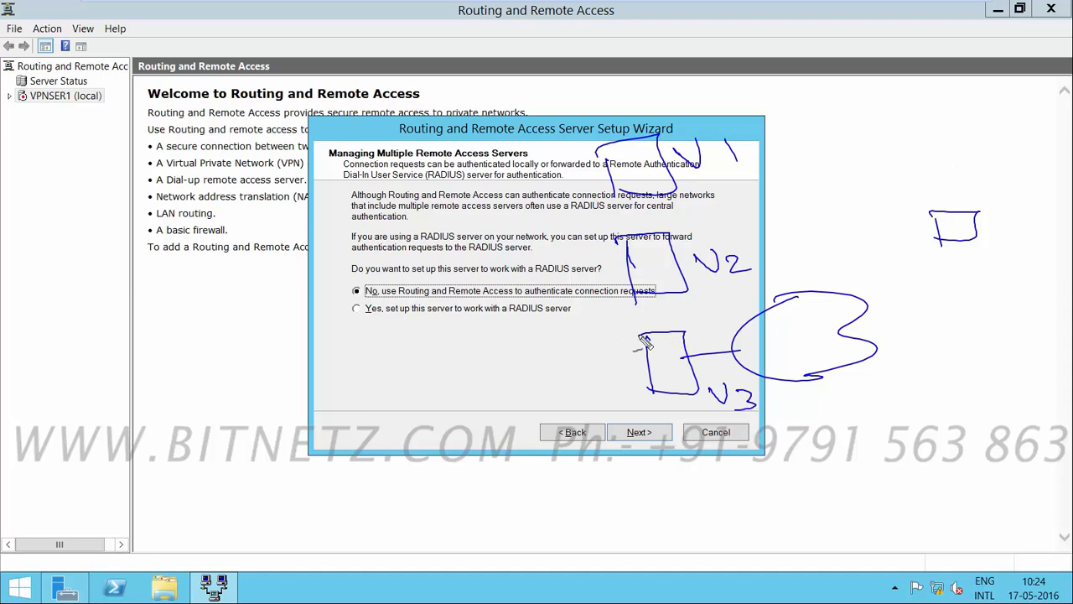
{"action": "left_click_drag", "start_coordinate": [948, 232], "coordinate": [866, 309]}
{"action": "left_click_drag", "start_coordinate": [649, 368], "coordinate": [626, 369]}
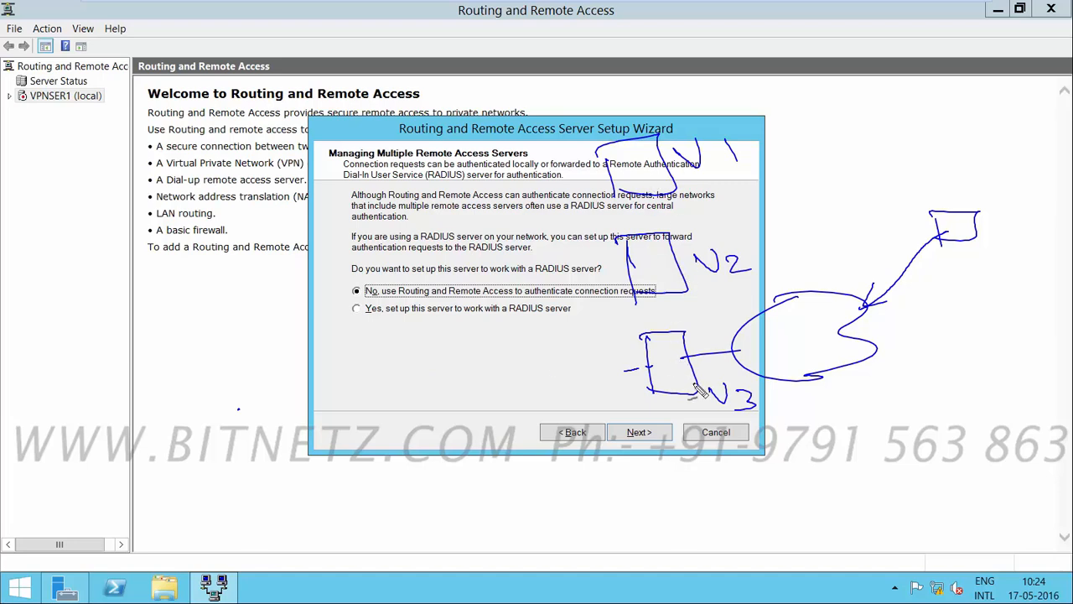
{"action": "mouse_move", "coordinate": [675, 467]}
{"action": "left_mouse_down"}
{"action": "mouse_move", "coordinate": [686, 503]}
{"action": "mouse_move", "coordinate": [726, 509]}
{"action": "left_mouse_up"}
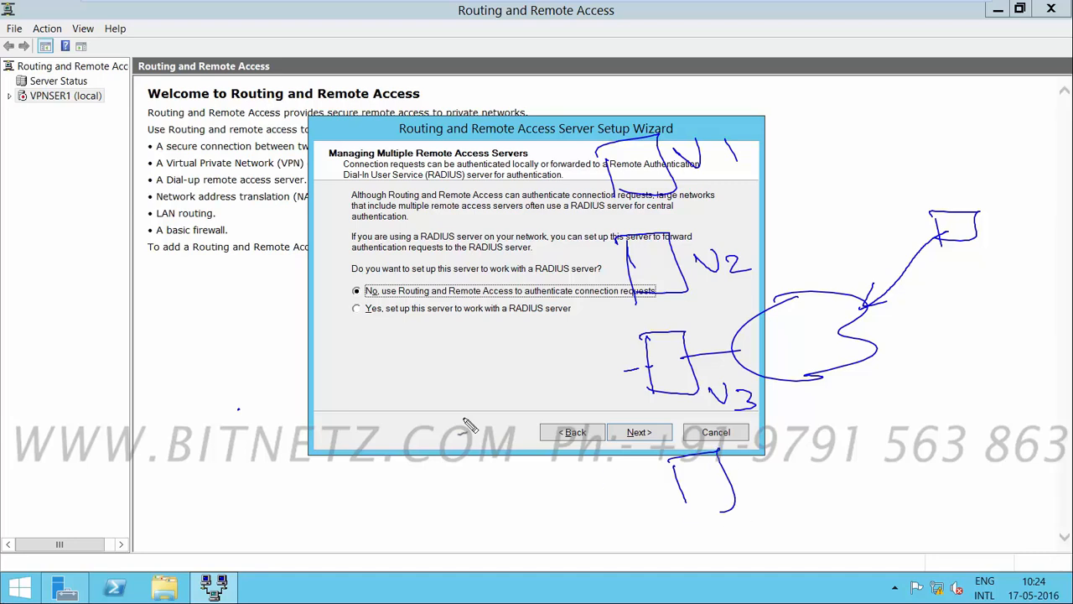
{"action": "left_click_drag", "start_coordinate": [394, 345], "coordinate": [410, 416]}
{"action": "mouse_move", "coordinate": [382, 337]}
{"action": "left_mouse_down"}
{"action": "mouse_move", "coordinate": [466, 325]}
{"action": "mouse_move", "coordinate": [491, 410]}
{"action": "left_mouse_up"}
{"action": "left_click_drag", "start_coordinate": [492, 411], "coordinate": [402, 416]}
{"action": "left_click_drag", "start_coordinate": [384, 312], "coordinate": [390, 327]}
{"action": "mouse_move", "coordinate": [601, 275]}
{"action": "left_mouse_down"}
{"action": "mouse_move", "coordinate": [577, 280]}
{"action": "mouse_move", "coordinate": [625, 258]}
{"action": "mouse_move", "coordinate": [549, 289]}
{"action": "left_mouse_up"}
{"action": "left_click_drag", "start_coordinate": [443, 361], "coordinate": [461, 355]}
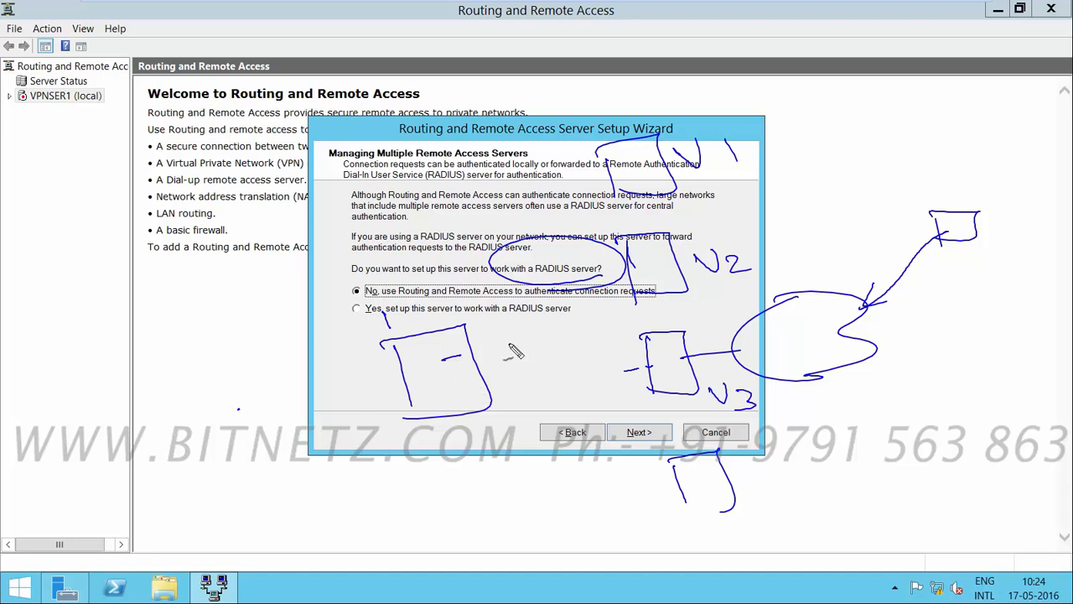
{"action": "mouse_move", "coordinate": [742, 485]}
{"action": "left_mouse_down"}
{"action": "mouse_move", "coordinate": [745, 473]}
{"action": "mouse_move", "coordinate": [775, 471]}
{"action": "mouse_move", "coordinate": [793, 494]}
{"action": "left_mouse_up"}
{"action": "left_click_drag", "start_coordinate": [612, 161], "coordinate": [436, 356]}
{"action": "left_click_drag", "start_coordinate": [647, 259], "coordinate": [431, 402]}
{"action": "mouse_move", "coordinate": [654, 377]}
{"action": "left_mouse_down"}
{"action": "mouse_move", "coordinate": [415, 382]}
{"action": "mouse_move", "coordinate": [704, 490]}
{"action": "left_mouse_up"}
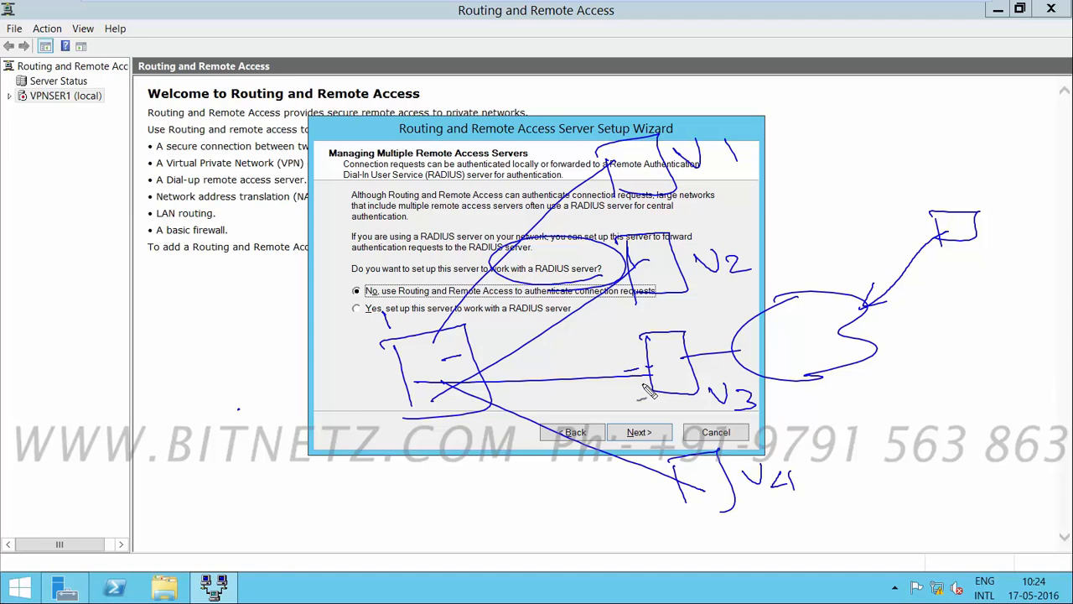
{"action": "mouse_move", "coordinate": [680, 436]}
{"action": "left_mouse_down"}
{"action": "mouse_move", "coordinate": [773, 347]}
{"action": "mouse_move", "coordinate": [635, 386]}
{"action": "left_mouse_up"}
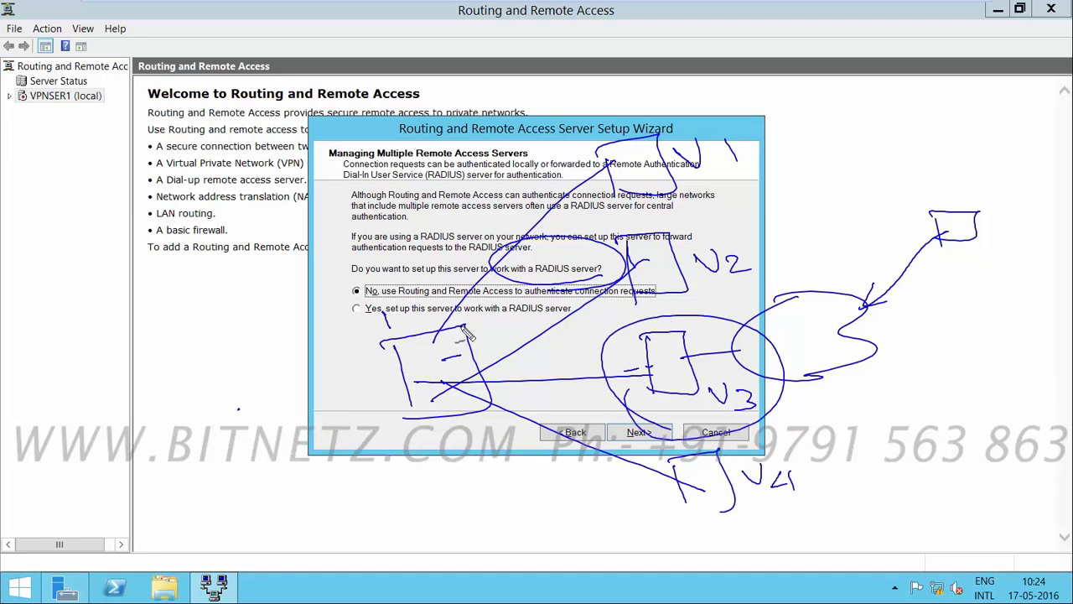
{"action": "key", "text": "Escape"}
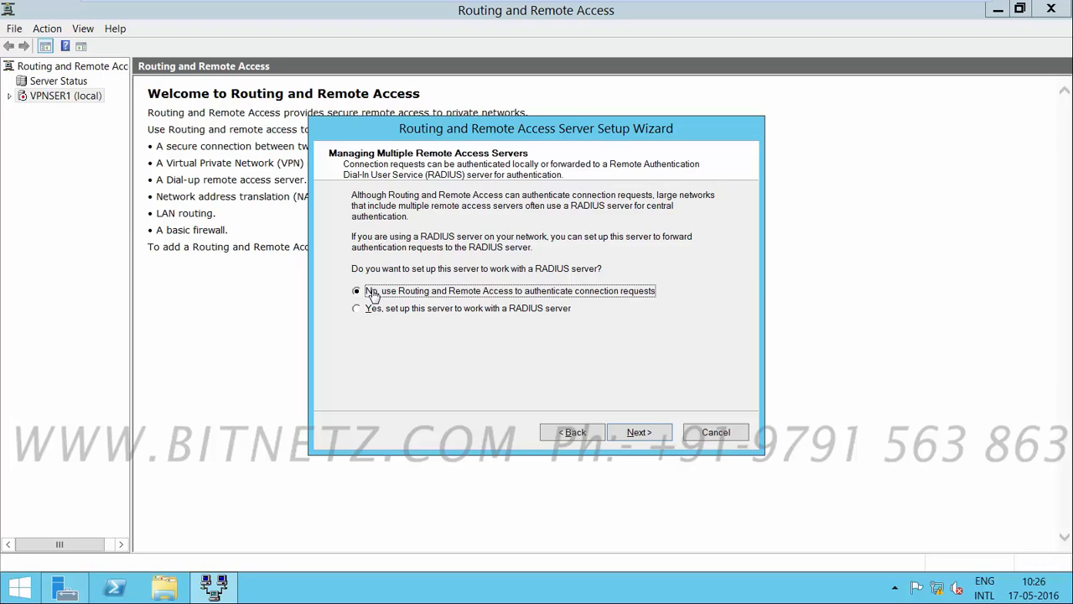
Keep Routing and Remote Access authenticating the connection requests instead of a RADIUS server, and finish the server setup wizard.
{"action": "left_click", "coordinate": [639, 433]}
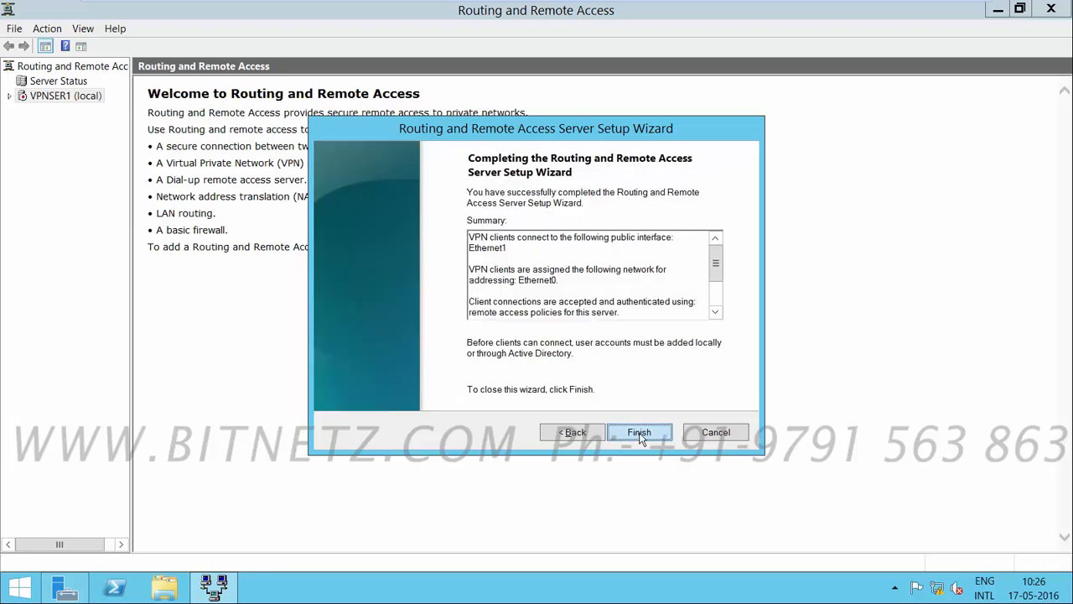
{"action": "left_click", "coordinate": [639, 433]}
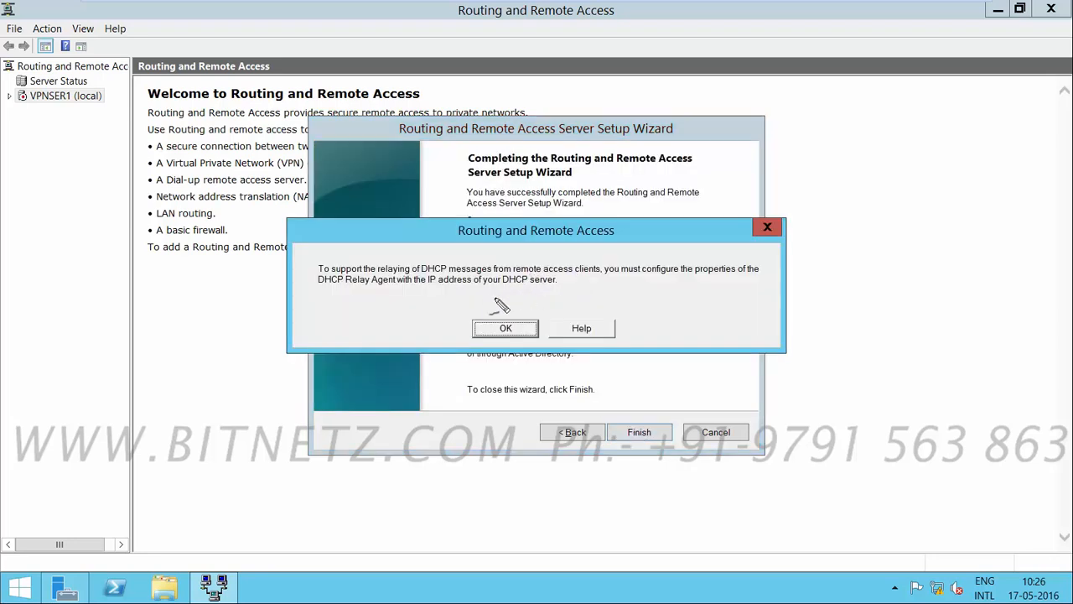
{"action": "left_click_drag", "start_coordinate": [461, 289], "coordinate": [567, 294]}
{"action": "left_click_drag", "start_coordinate": [328, 287], "coordinate": [444, 287]}
{"action": "left_click_drag", "start_coordinate": [327, 293], "coordinate": [457, 289]}
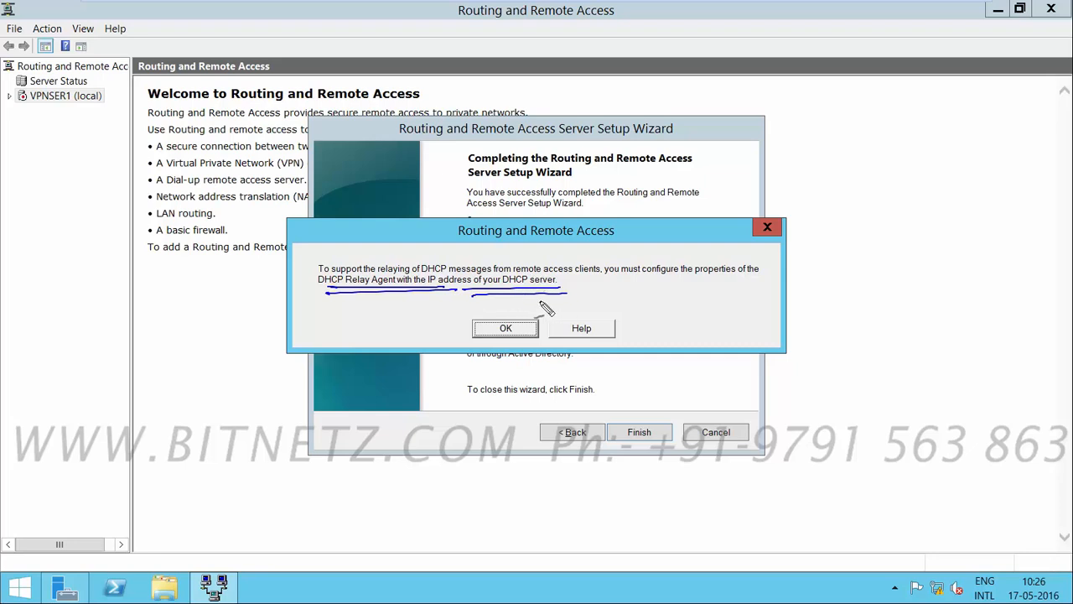
{"action": "mouse_move", "coordinate": [186, 489]}
{"action": "left_mouse_down"}
{"action": "mouse_move", "coordinate": [171, 418]}
{"action": "mouse_move", "coordinate": [241, 467]}
{"action": "mouse_move", "coordinate": [186, 468]}
{"action": "left_mouse_up"}
{"action": "left_click_drag", "start_coordinate": [157, 370], "coordinate": [154, 388]}
{"action": "mouse_move", "coordinate": [148, 370]}
{"action": "left_mouse_down"}
{"action": "mouse_move", "coordinate": [144, 387]}
{"action": "mouse_move", "coordinate": [180, 384]}
{"action": "left_mouse_up"}
{"action": "left_click_drag", "start_coordinate": [178, 371], "coordinate": [194, 373]}
{"action": "mouse_move", "coordinate": [210, 354]}
{"action": "left_mouse_down"}
{"action": "mouse_move", "coordinate": [199, 354]}
{"action": "mouse_move", "coordinate": [202, 369]}
{"action": "left_mouse_up"}
{"action": "left_click_drag", "start_coordinate": [219, 367], "coordinate": [233, 345]}
{"action": "mouse_move", "coordinate": [410, 469]}
{"action": "left_mouse_down"}
{"action": "mouse_move", "coordinate": [455, 426]}
{"action": "mouse_move", "coordinate": [411, 458]}
{"action": "mouse_move", "coordinate": [436, 485]}
{"action": "mouse_move", "coordinate": [466, 493]}
{"action": "left_mouse_up"}
{"action": "left_click_drag", "start_coordinate": [471, 494], "coordinate": [493, 475]}
{"action": "mouse_move", "coordinate": [412, 396]}
{"action": "left_mouse_down"}
{"action": "mouse_move", "coordinate": [205, 365]}
{"action": "mouse_move", "coordinate": [199, 424]}
{"action": "left_mouse_up"}
{"action": "mouse_move", "coordinate": [444, 404]}
{"action": "left_mouse_down"}
{"action": "mouse_move", "coordinate": [817, 349]}
{"action": "mouse_move", "coordinate": [793, 360]}
{"action": "left_mouse_up"}
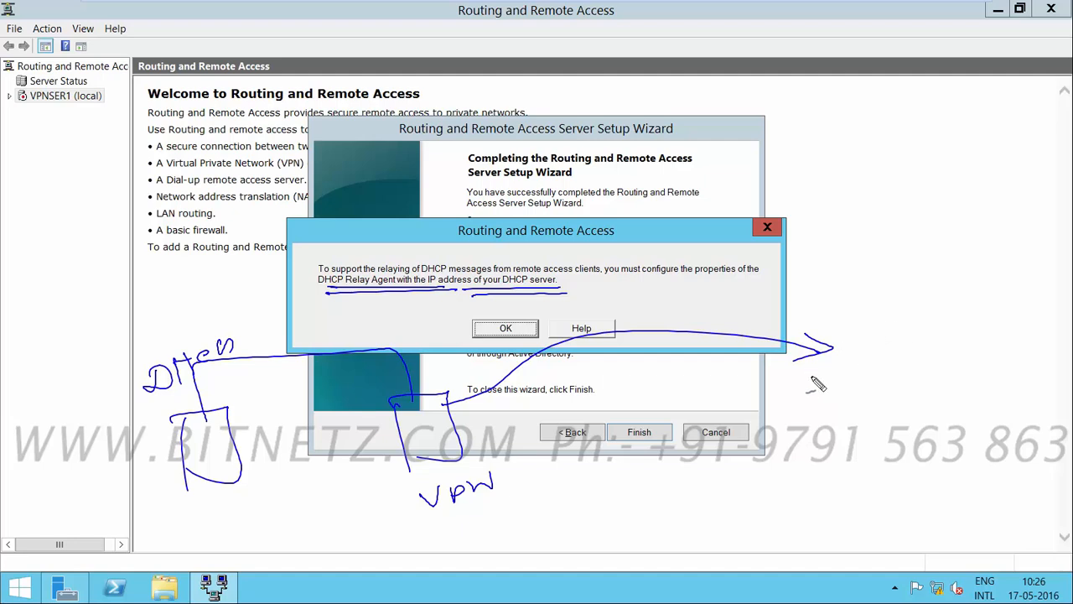
{"action": "mouse_move", "coordinate": [843, 378]}
{"action": "left_mouse_down"}
{"action": "mouse_move", "coordinate": [831, 322]}
{"action": "mouse_move", "coordinate": [881, 379]}
{"action": "mouse_move", "coordinate": [842, 375]}
{"action": "left_mouse_up"}
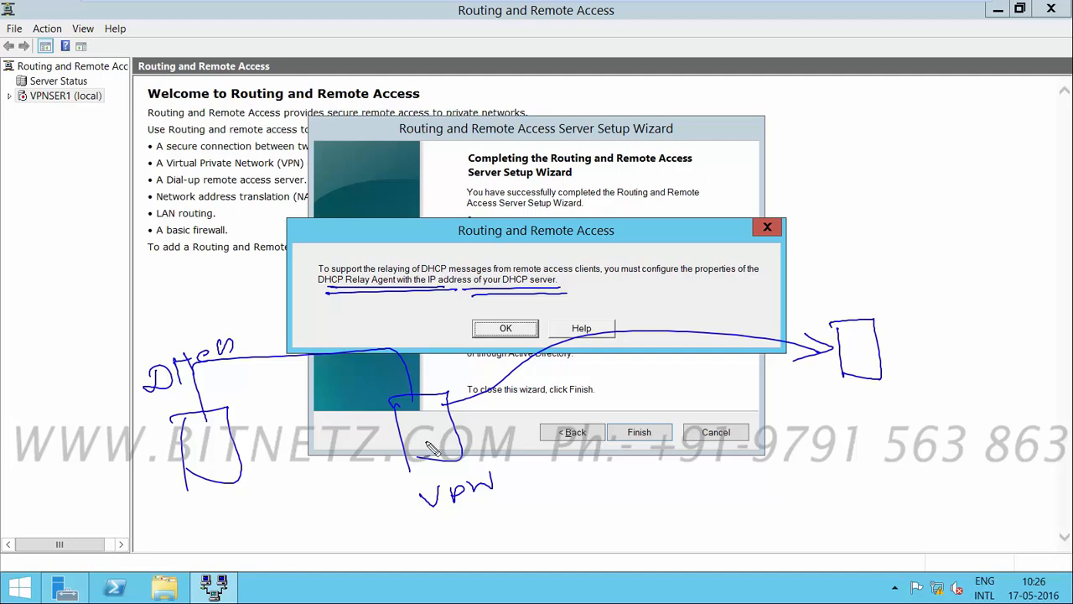
{"action": "mouse_move", "coordinate": [401, 398]}
{"action": "left_mouse_down"}
{"action": "mouse_move", "coordinate": [406, 373]}
{"action": "mouse_move", "coordinate": [260, 322]}
{"action": "mouse_move", "coordinate": [188, 401]}
{"action": "mouse_move", "coordinate": [191, 427]}
{"action": "mouse_move", "coordinate": [245, 427]}
{"action": "mouse_move", "coordinate": [297, 373]}
{"action": "mouse_move", "coordinate": [392, 442]}
{"action": "mouse_move", "coordinate": [451, 446]}
{"action": "mouse_move", "coordinate": [780, 367]}
{"action": "mouse_move", "coordinate": [721, 366]}
{"action": "left_mouse_up"}
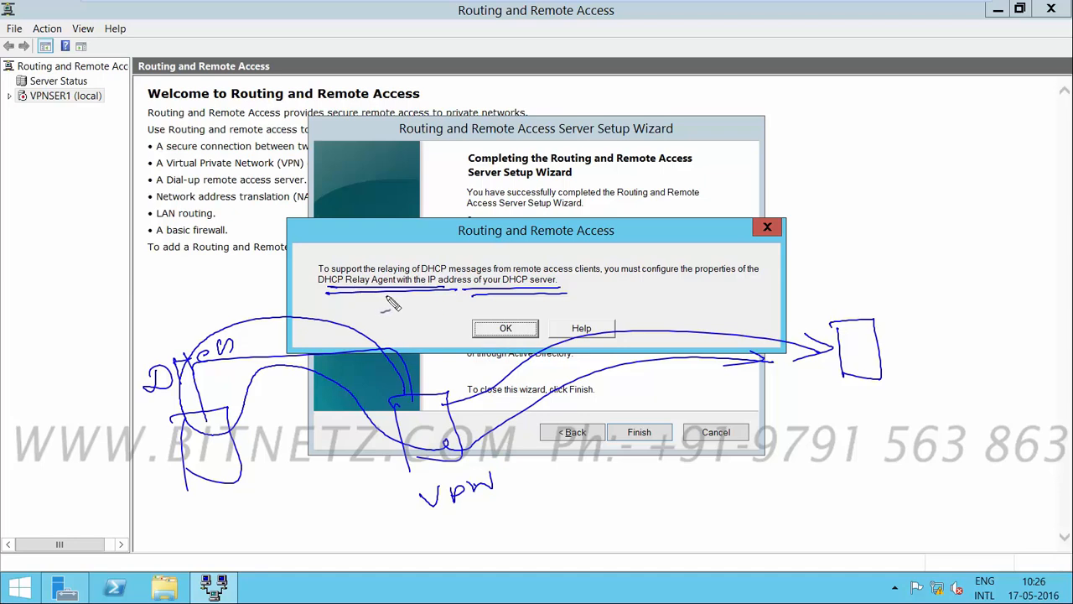
{"action": "left_click_drag", "start_coordinate": [186, 327], "coordinate": [186, 498]}
{"action": "mouse_move", "coordinate": [208, 469]}
{"action": "left_mouse_down"}
{"action": "mouse_move", "coordinate": [240, 310]}
{"action": "mouse_move", "coordinate": [217, 536]}
{"action": "left_mouse_up"}
{"action": "left_click_drag", "start_coordinate": [268, 309], "coordinate": [262, 507]}
{"action": "mouse_move", "coordinate": [428, 517]}
{"action": "left_mouse_down"}
{"action": "mouse_move", "coordinate": [521, 500]}
{"action": "mouse_move", "coordinate": [559, 520]}
{"action": "mouse_move", "coordinate": [587, 512]}
{"action": "mouse_move", "coordinate": [591, 524]}
{"action": "left_mouse_up"}
{"action": "left_click_drag", "start_coordinate": [581, 526], "coordinate": [622, 511]}
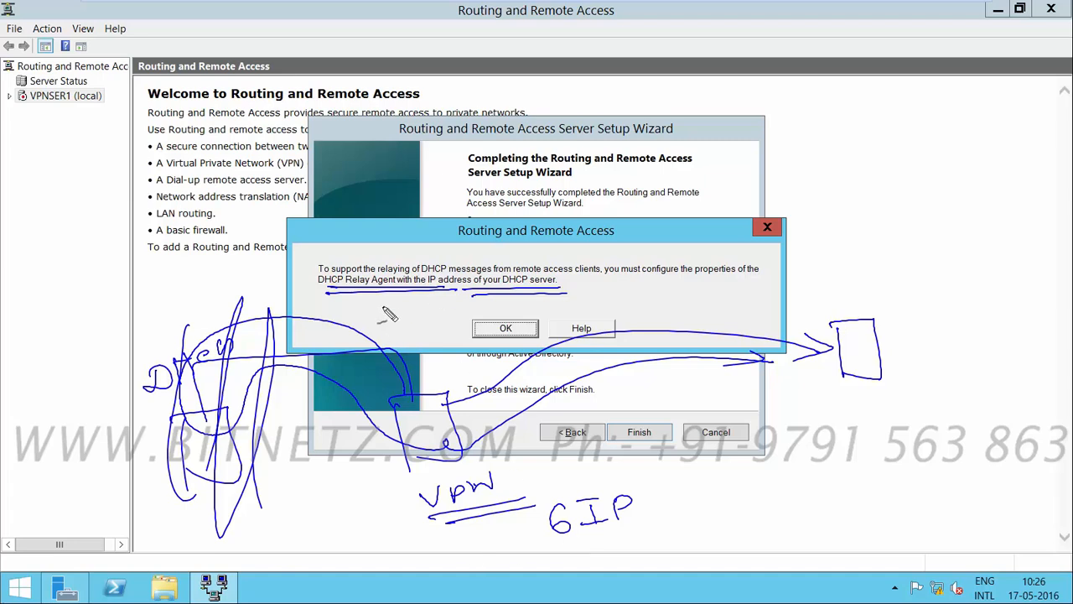
{"action": "key", "text": "Escape"}
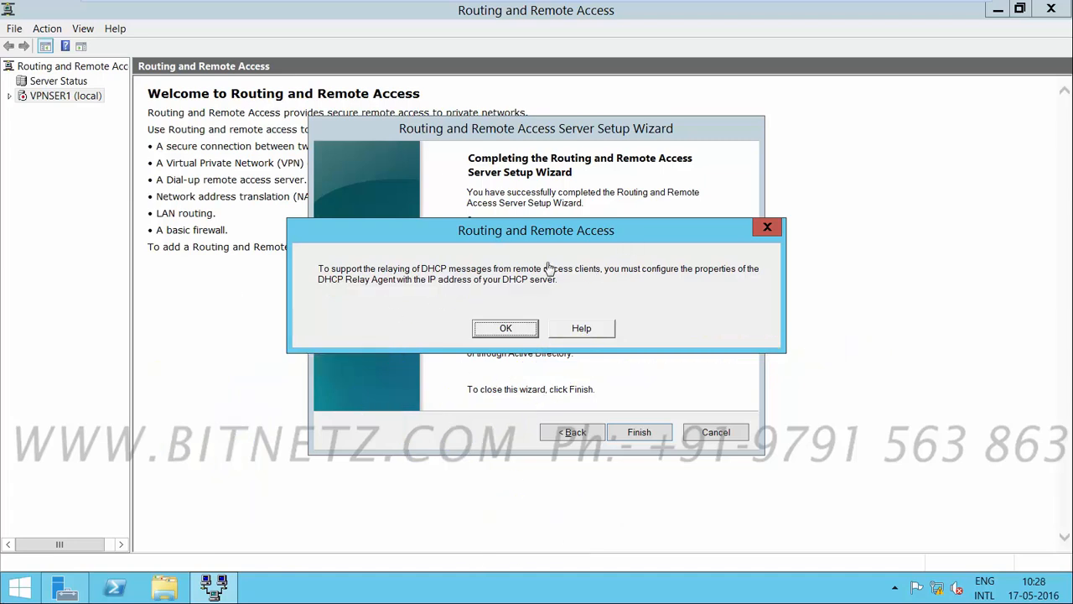
Acknowledge the DHCP Relay Agent notice to complete the Routing and Remote Access setup.
{"action": "left_click", "coordinate": [505, 329]}
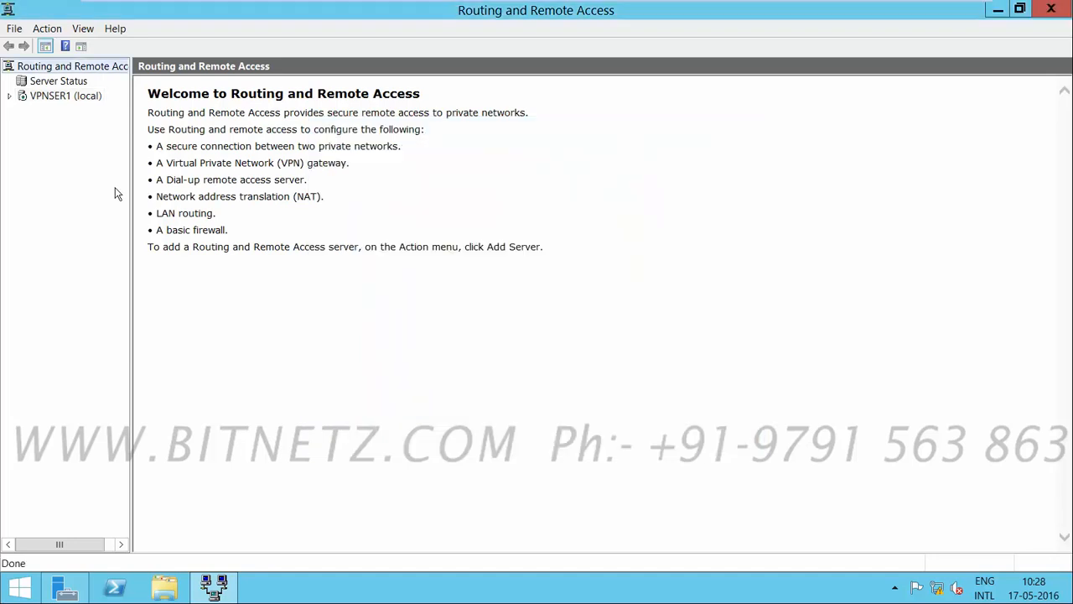
Open Windows Firewall with Advanced Security, check the L2TP, PPTP and SSTP inbound rules, and close it.
{"action": "key", "text": "super"}
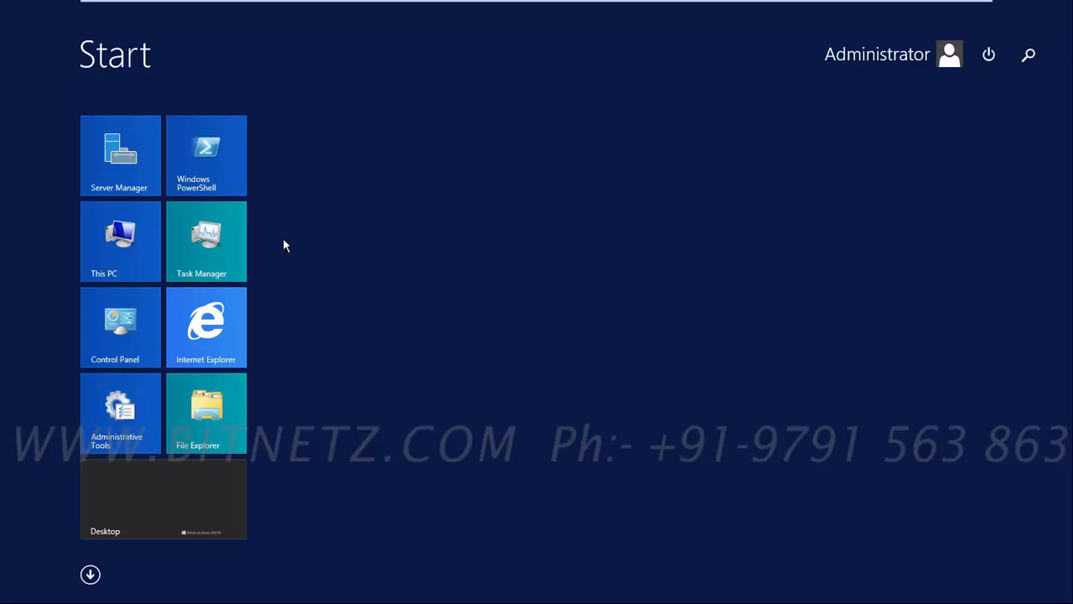
{"action": "type", "text": "firewall with Advanced Security"}
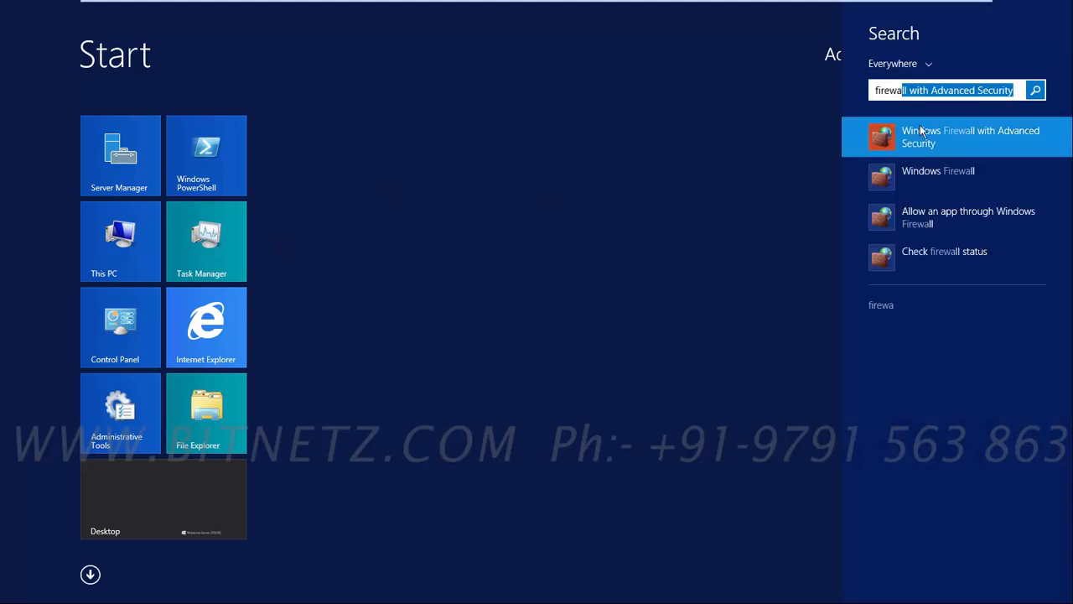
{"action": "left_click", "coordinate": [921, 131]}
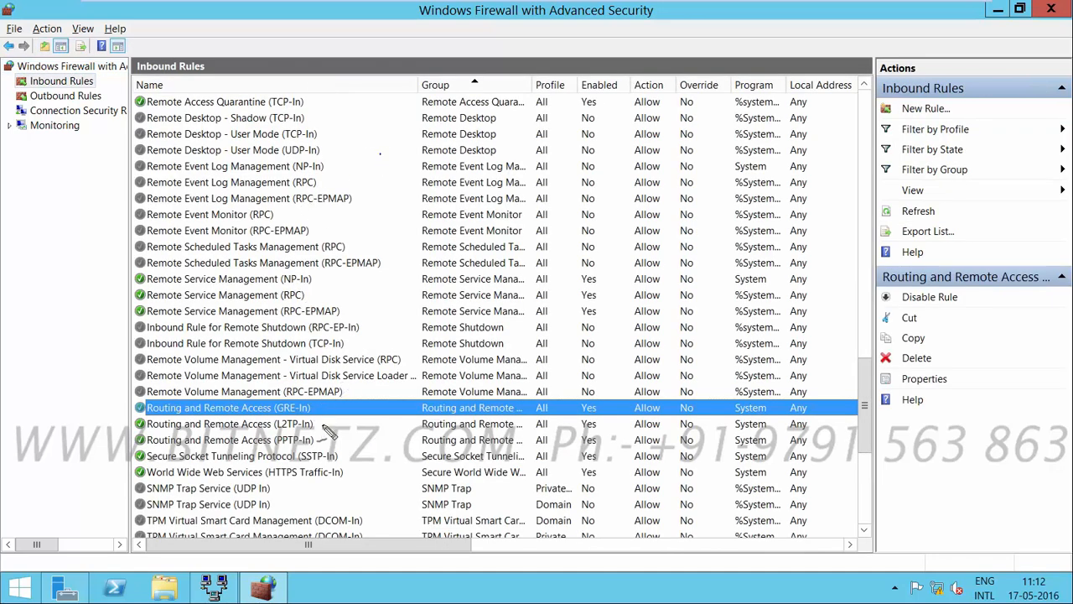
{"action": "mouse_move", "coordinate": [324, 425]}
{"action": "left_mouse_down"}
{"action": "mouse_move", "coordinate": [351, 417]}
{"action": "mouse_move", "coordinate": [355, 432]}
{"action": "mouse_move", "coordinate": [397, 450]}
{"action": "left_mouse_up"}
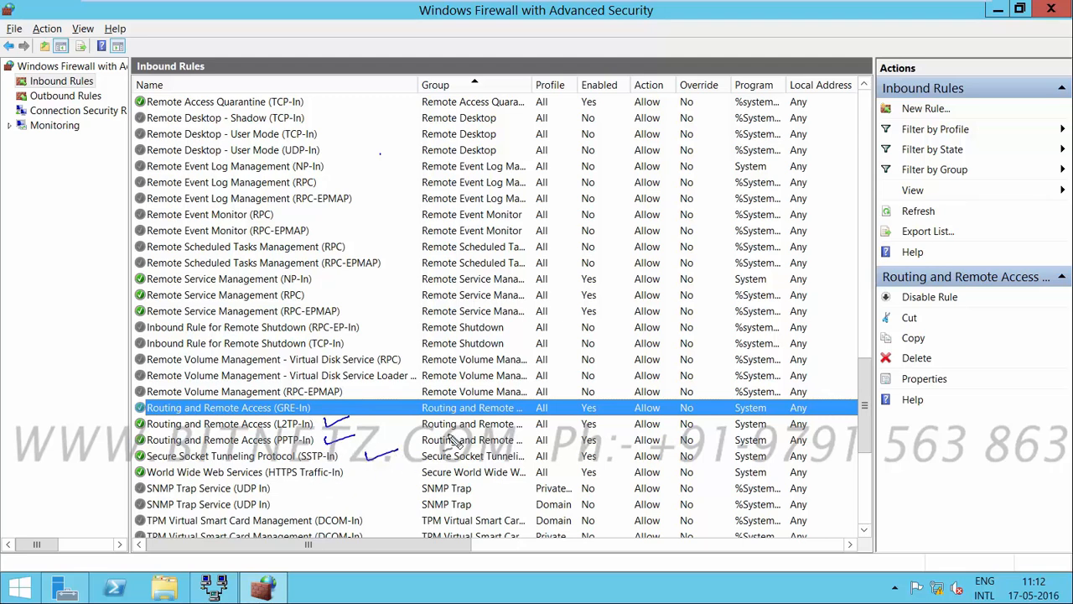
{"action": "mouse_move", "coordinate": [144, 412]}
{"action": "left_mouse_down"}
{"action": "mouse_move", "coordinate": [118, 466]}
{"action": "mouse_move", "coordinate": [147, 471]}
{"action": "left_mouse_up"}
{"action": "mouse_move", "coordinate": [50, 197]}
{"action": "left_mouse_down"}
{"action": "mouse_move", "coordinate": [74, 201]}
{"action": "mouse_move", "coordinate": [92, 180]}
{"action": "mouse_move", "coordinate": [67, 222]}
{"action": "mouse_move", "coordinate": [114, 216]}
{"action": "left_mouse_up"}
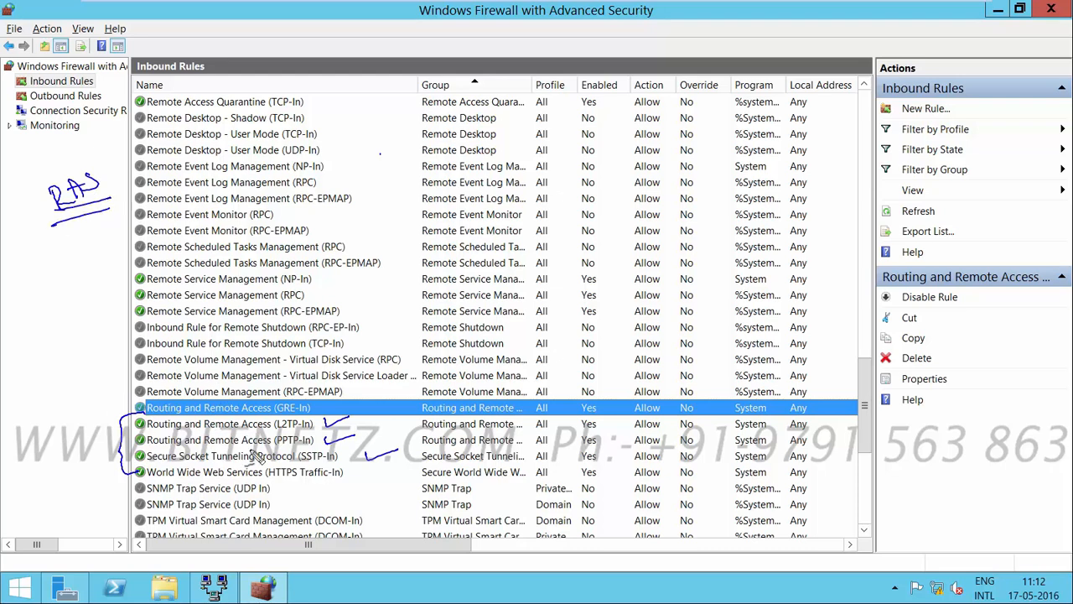
{"action": "key", "text": "Escape"}
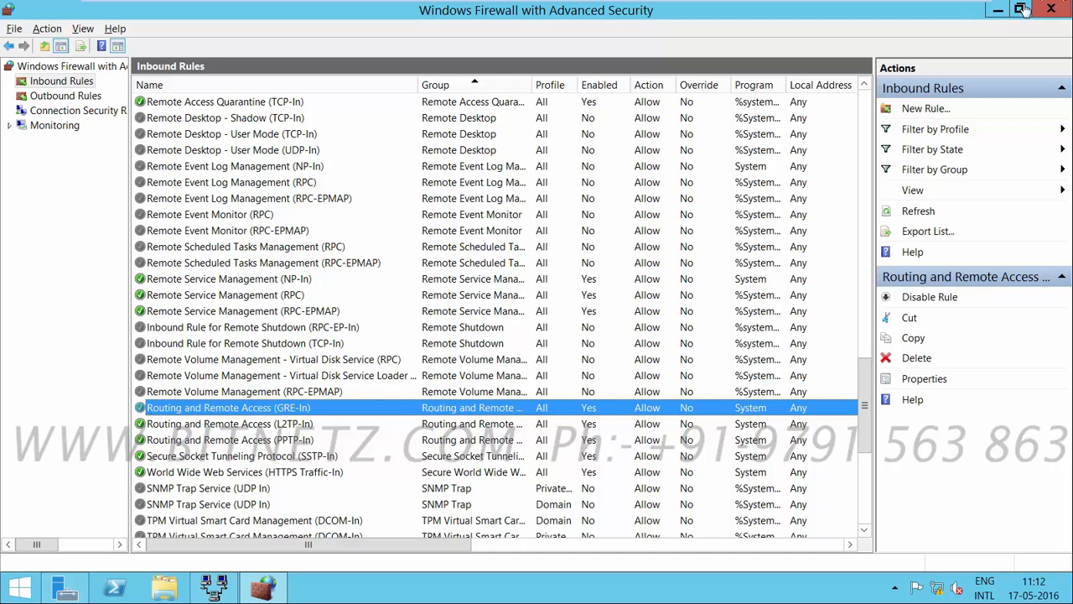
{"action": "left_click", "coordinate": [1058, 13]}
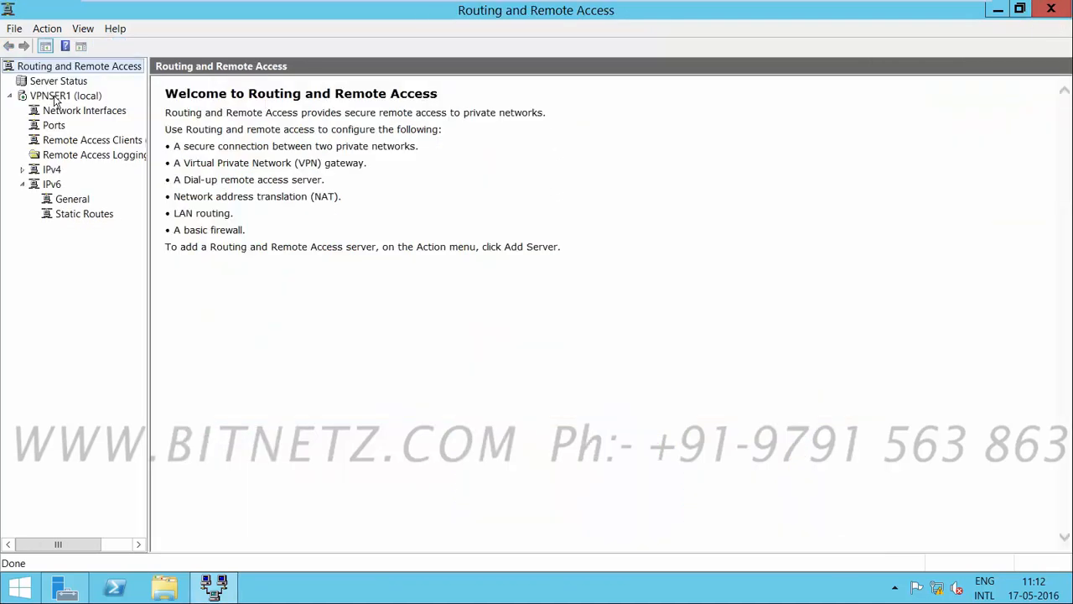
Open the properties of the VPNSER1 server and review its general IPv4 and IPv6 router options.
{"action": "right_click", "coordinate": [54, 98]}
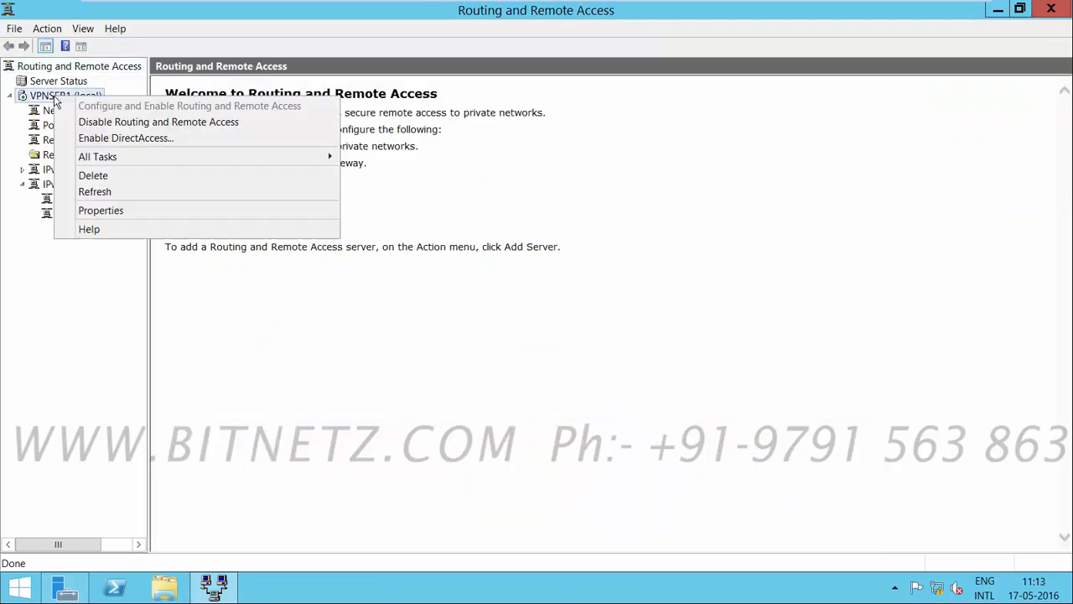
{"action": "left_click", "coordinate": [100, 211]}
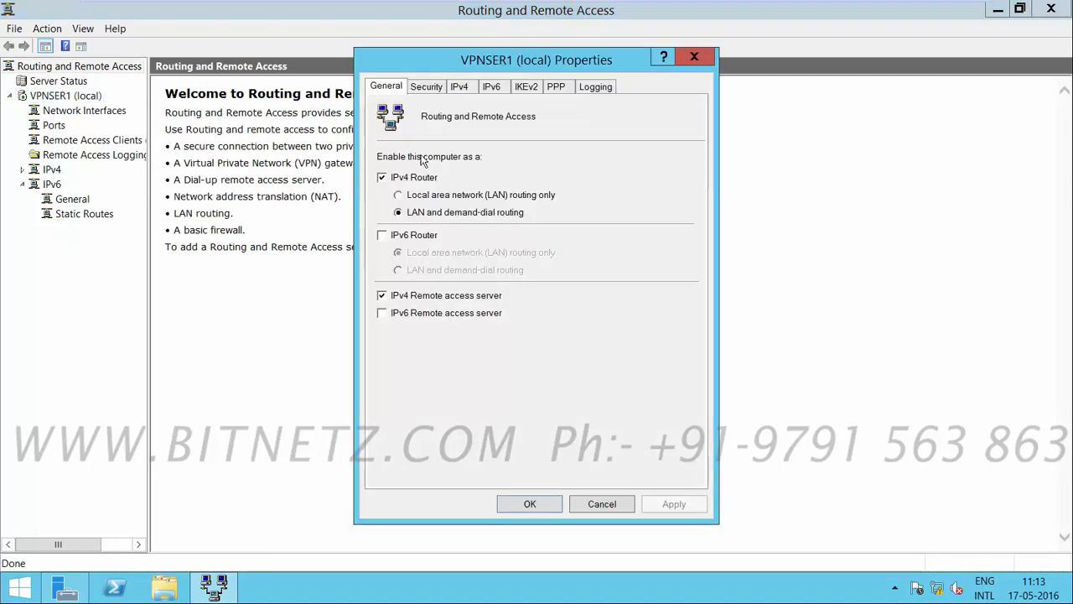
{"action": "key", "text": "ctrl+alt+d"}
{"action": "left_click_drag", "start_coordinate": [439, 174], "coordinate": [474, 169]}
{"action": "left_click_drag", "start_coordinate": [398, 219], "coordinate": [533, 225]}
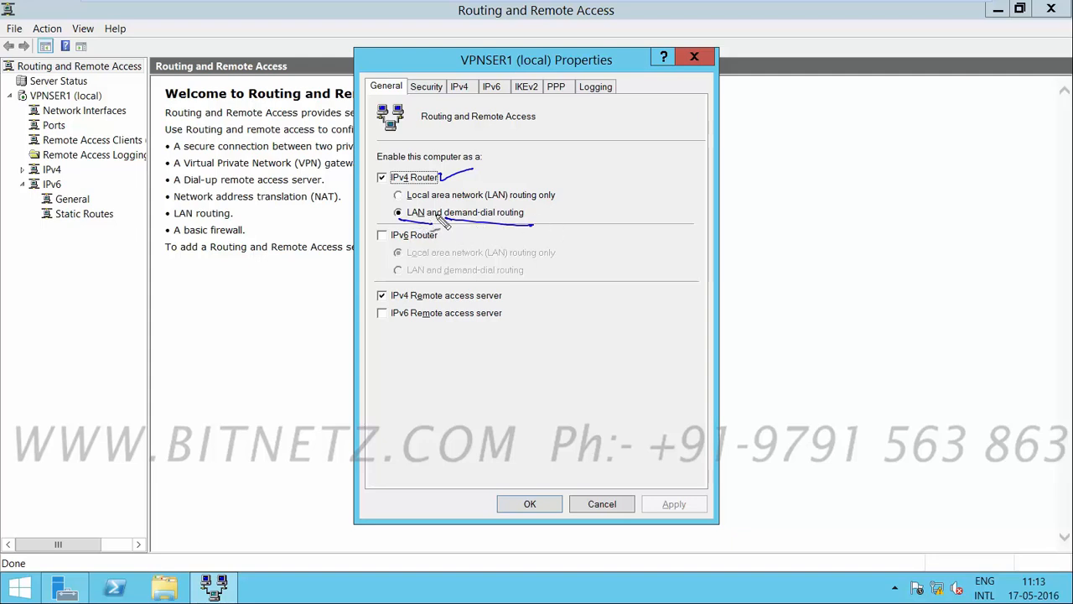
{"action": "left_click_drag", "start_coordinate": [509, 200], "coordinate": [555, 199]}
{"action": "mouse_move", "coordinate": [630, 156]}
{"action": "left_mouse_down"}
{"action": "mouse_move", "coordinate": [631, 186]}
{"action": "mouse_move", "coordinate": [662, 146]}
{"action": "mouse_move", "coordinate": [632, 187]}
{"action": "left_mouse_up"}
{"action": "left_click_drag", "start_coordinate": [564, 184], "coordinate": [602, 179]}
{"action": "left_click_drag", "start_coordinate": [430, 240], "coordinate": [451, 235]}
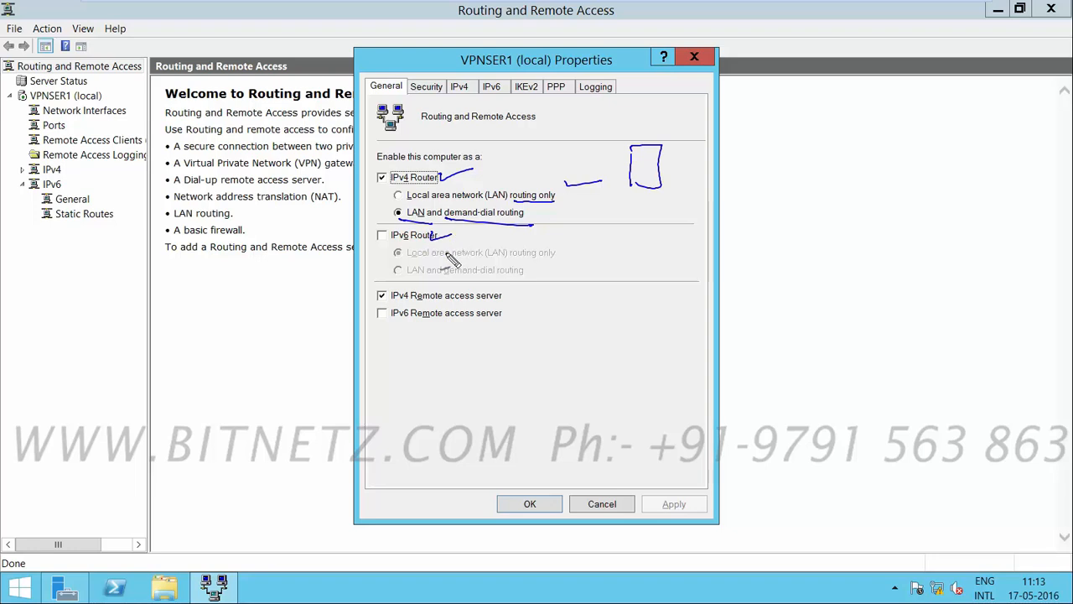
{"action": "key", "text": "Escape"}
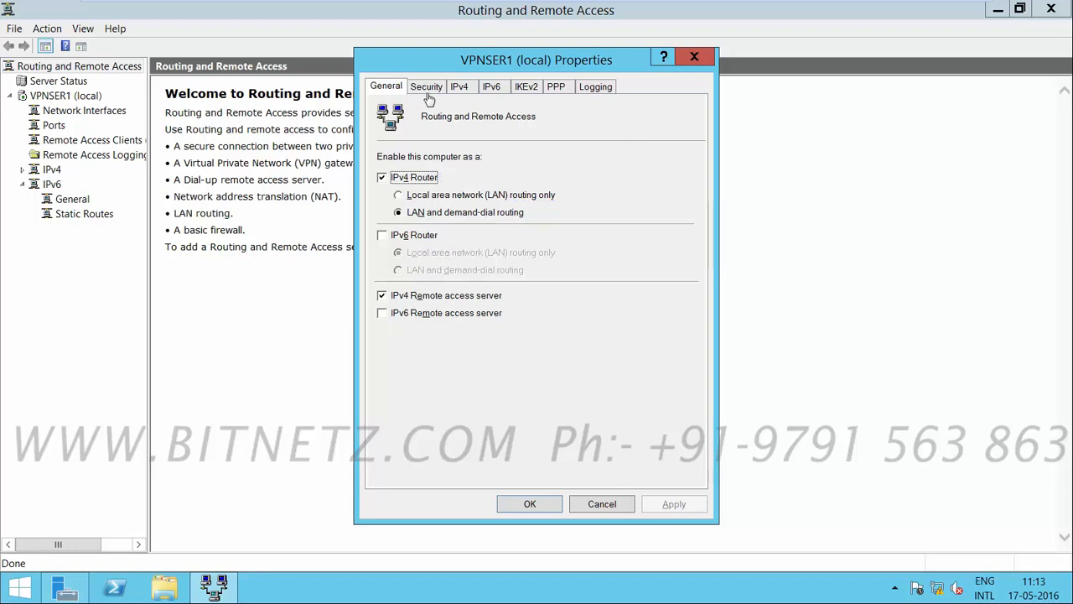
Review the authentication provider in the security settings of the VPNSER1 server.
{"action": "left_click", "coordinate": [426, 89]}
{"action": "mouse_move", "coordinate": [513, 132]}
{"action": "left_mouse_down"}
{"action": "mouse_move", "coordinate": [505, 138]}
{"action": "mouse_move", "coordinate": [519, 144]}
{"action": "mouse_move", "coordinate": [509, 148]}
{"action": "mouse_move", "coordinate": [533, 148]}
{"action": "left_mouse_up"}
{"action": "mouse_move", "coordinate": [560, 186]}
{"action": "left_mouse_down"}
{"action": "mouse_move", "coordinate": [250, 122]}
{"action": "mouse_move", "coordinate": [220, 146]}
{"action": "mouse_move", "coordinate": [222, 158]}
{"action": "left_mouse_up"}
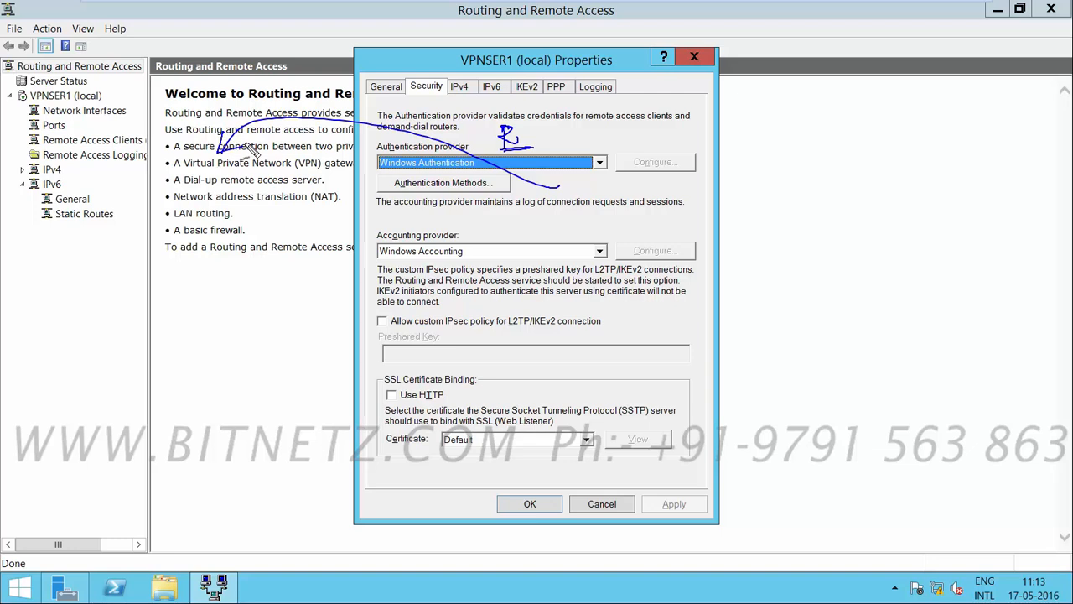
{"action": "left_click_drag", "start_coordinate": [383, 170], "coordinate": [458, 172]}
{"action": "left_click_drag", "start_coordinate": [377, 175], "coordinate": [461, 177]}
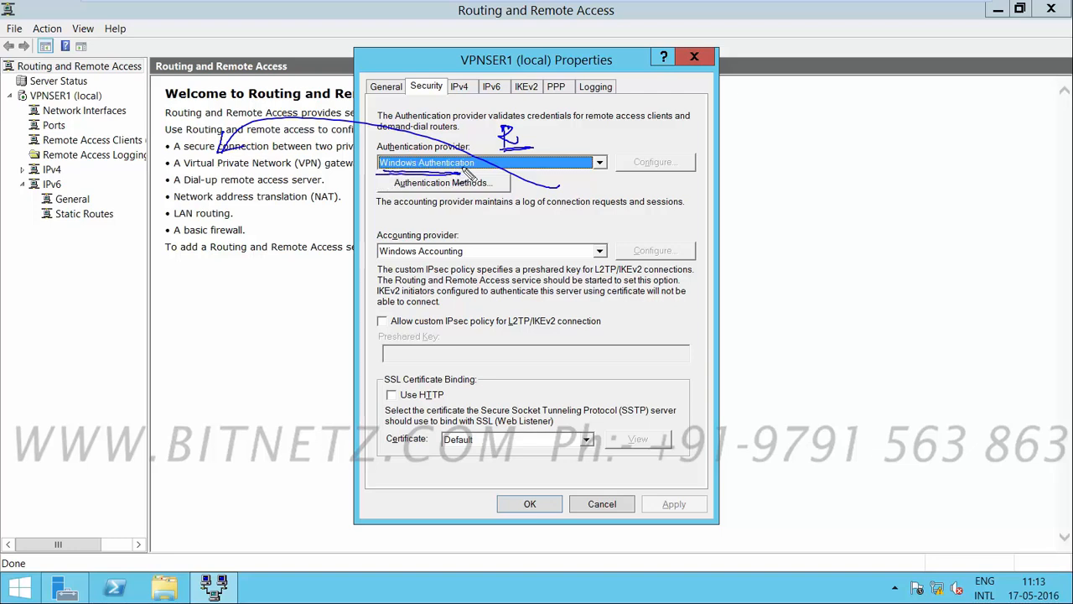
{"action": "mouse_move", "coordinate": [803, 184]}
{"action": "left_mouse_down"}
{"action": "mouse_move", "coordinate": [852, 155]}
{"action": "mouse_move", "coordinate": [811, 176]}
{"action": "mouse_move", "coordinate": [697, 140]}
{"action": "mouse_move", "coordinate": [657, 161]}
{"action": "mouse_move", "coordinate": [181, 173]}
{"action": "mouse_move", "coordinate": [221, 157]}
{"action": "left_mouse_up"}
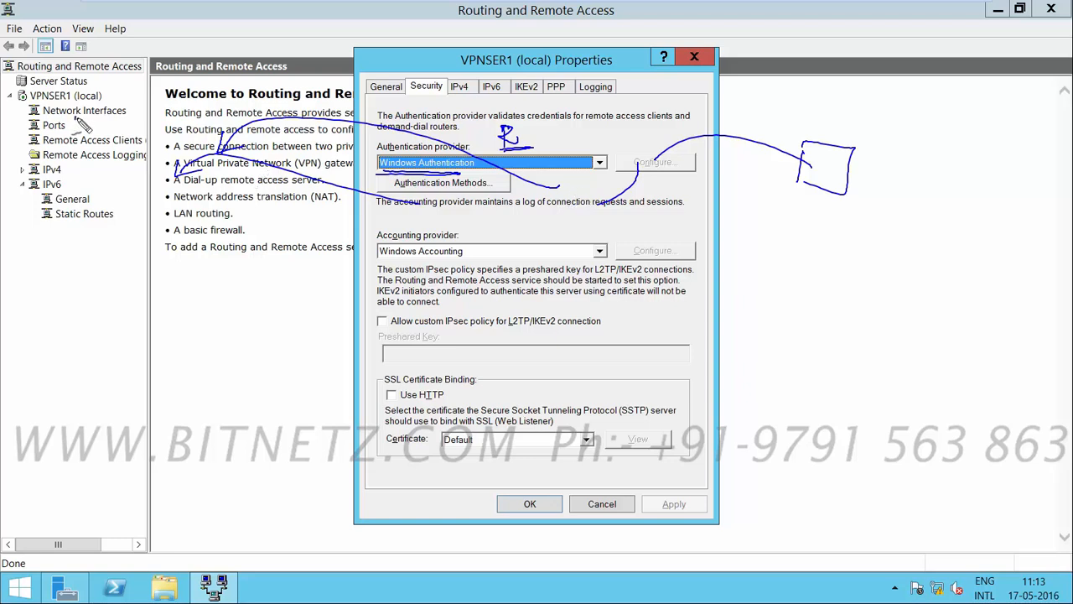
{"action": "left_click_drag", "start_coordinate": [98, 171], "coordinate": [126, 164]}
{"action": "mouse_move", "coordinate": [112, 226]}
{"action": "left_mouse_down"}
{"action": "mouse_move", "coordinate": [113, 237]}
{"action": "mouse_move", "coordinate": [139, 223]}
{"action": "left_mouse_up"}
{"action": "mouse_move", "coordinate": [126, 285]}
{"action": "left_mouse_down"}
{"action": "mouse_move", "coordinate": [130, 293]}
{"action": "mouse_move", "coordinate": [150, 282]}
{"action": "left_mouse_up"}
{"action": "mouse_move", "coordinate": [124, 344]}
{"action": "left_mouse_down"}
{"action": "mouse_move", "coordinate": [124, 354]}
{"action": "mouse_move", "coordinate": [159, 340]}
{"action": "left_mouse_up"}
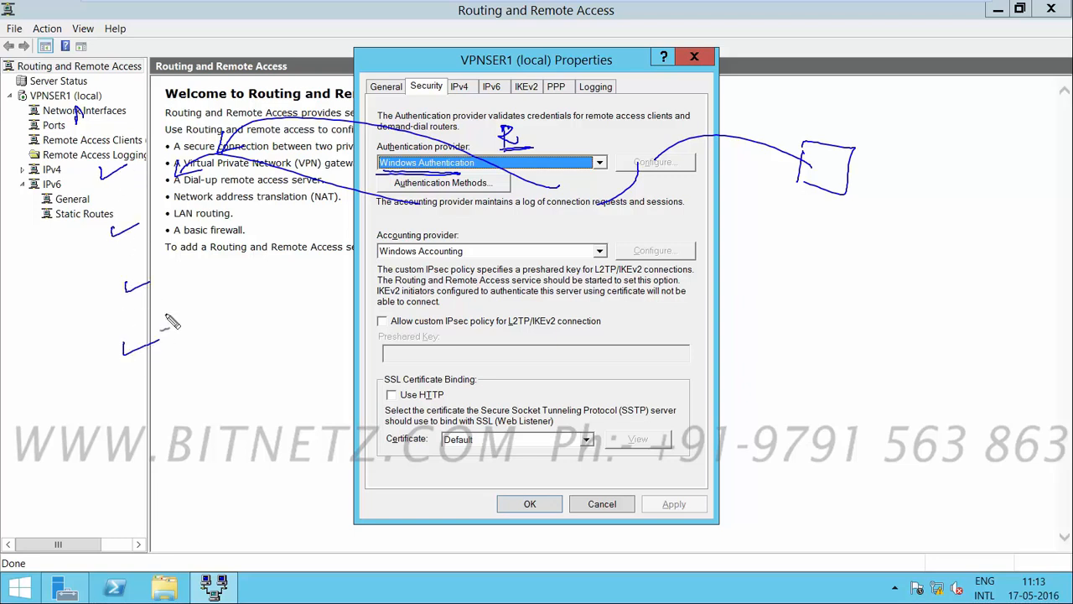
{"action": "key", "text": "Escape"}
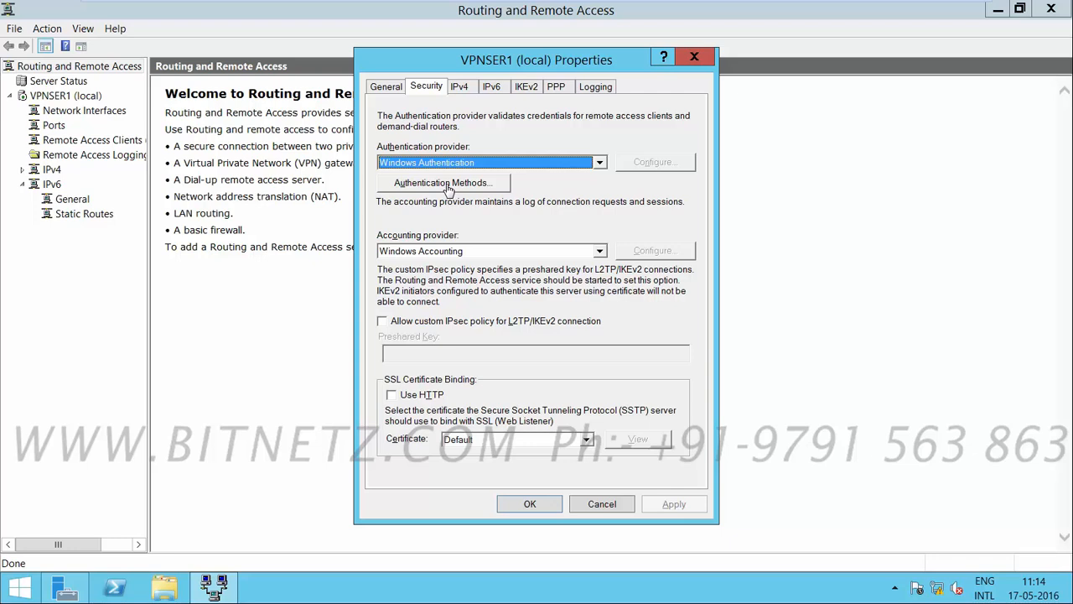
Disable Extensible authentication protocol (EAP) in the server's authentication methods, leaving only MS-CHAP v2 selected.
{"action": "left_click", "coordinate": [447, 183]}
{"action": "key", "text": "alt"}
{"action": "left_click_drag", "start_coordinate": [518, 304], "coordinate": [580, 285]}
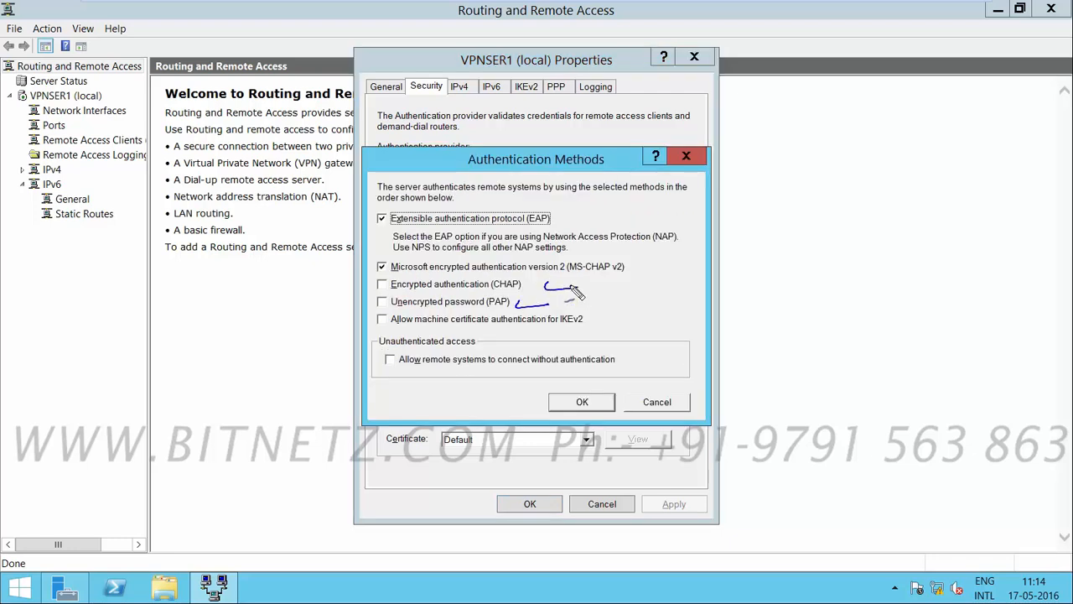
{"action": "mouse_move", "coordinate": [393, 309]}
{"action": "left_mouse_down"}
{"action": "mouse_move", "coordinate": [488, 310]}
{"action": "mouse_move", "coordinate": [528, 294]}
{"action": "left_mouse_up"}
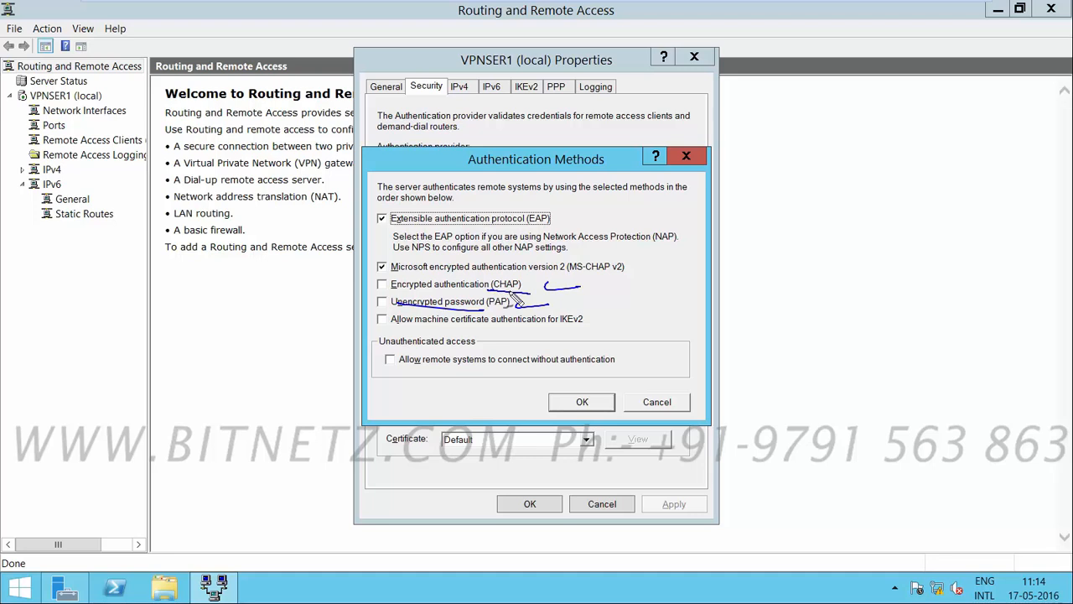
{"action": "left_click_drag", "start_coordinate": [568, 275], "coordinate": [633, 278]}
{"action": "key", "text": "Escape"}
{"action": "left_click", "coordinate": [381, 218]}
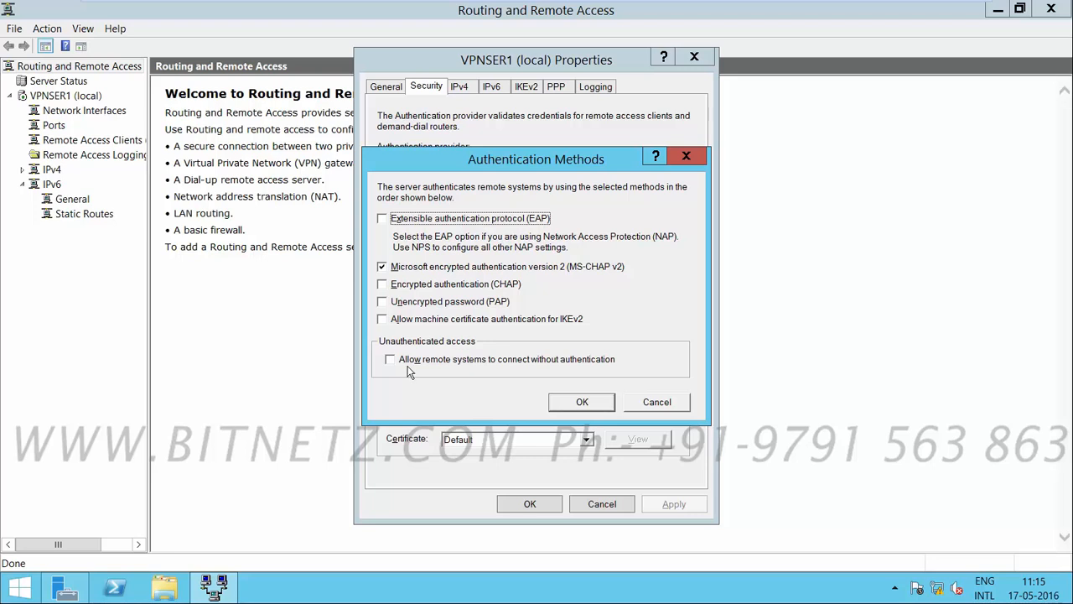
{"action": "left_click", "coordinate": [578, 403]}
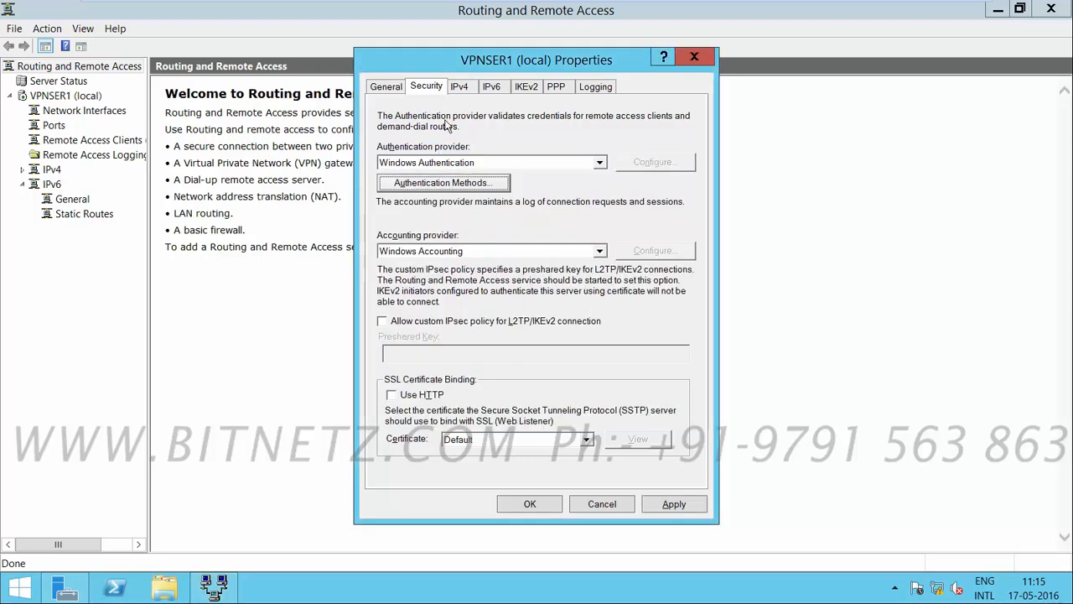
Review the VPNSER1 server's IPv4 static address pool and its IPv6, IKEv2 and PPP settings.
{"action": "left_click", "coordinate": [460, 88]}
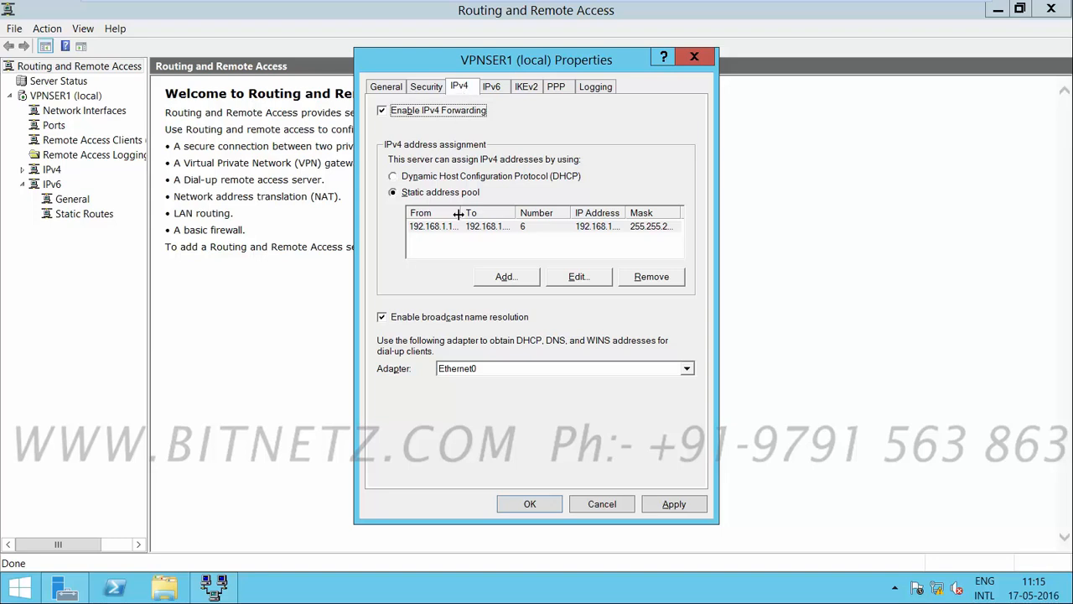
{"action": "left_click", "coordinate": [576, 228]}
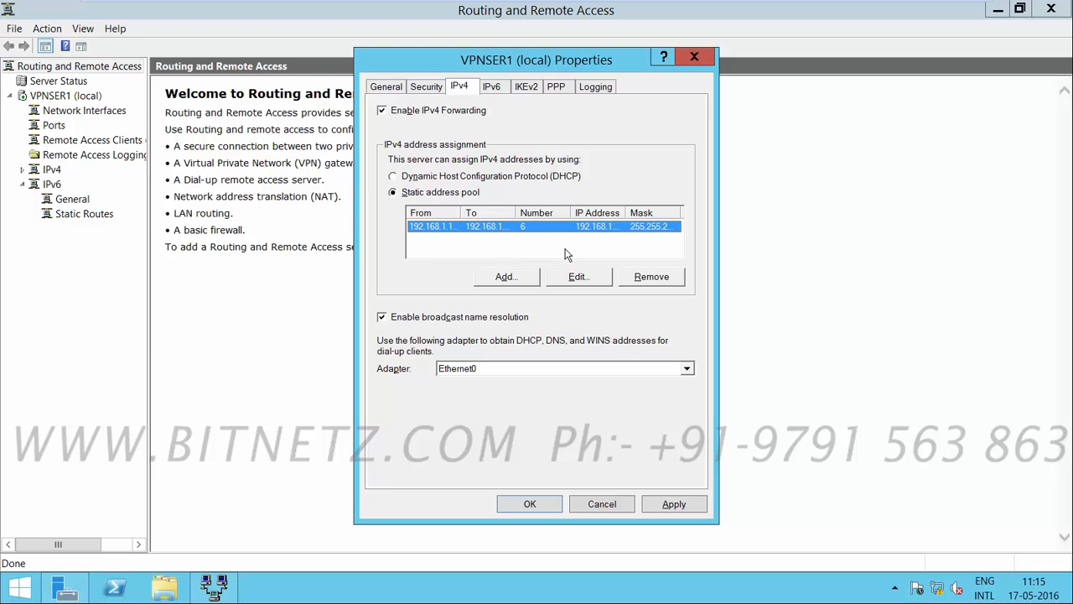
{"action": "left_click", "coordinate": [493, 89]}
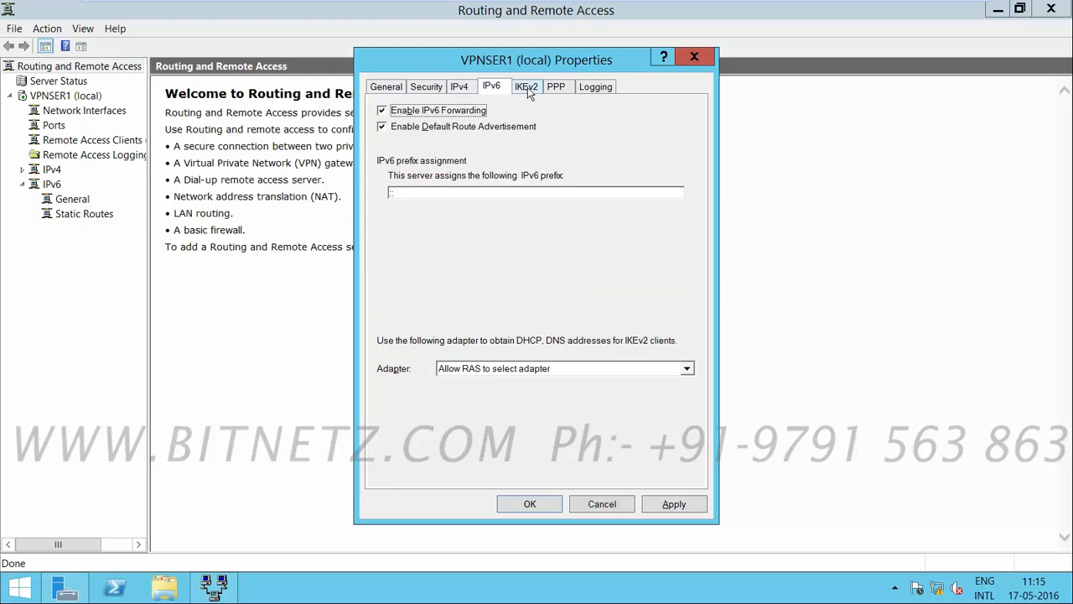
{"action": "left_click", "coordinate": [527, 88]}
{"action": "left_click", "coordinate": [555, 87]}
{"action": "left_click_drag", "start_coordinate": [542, 96], "coordinate": [575, 100]}
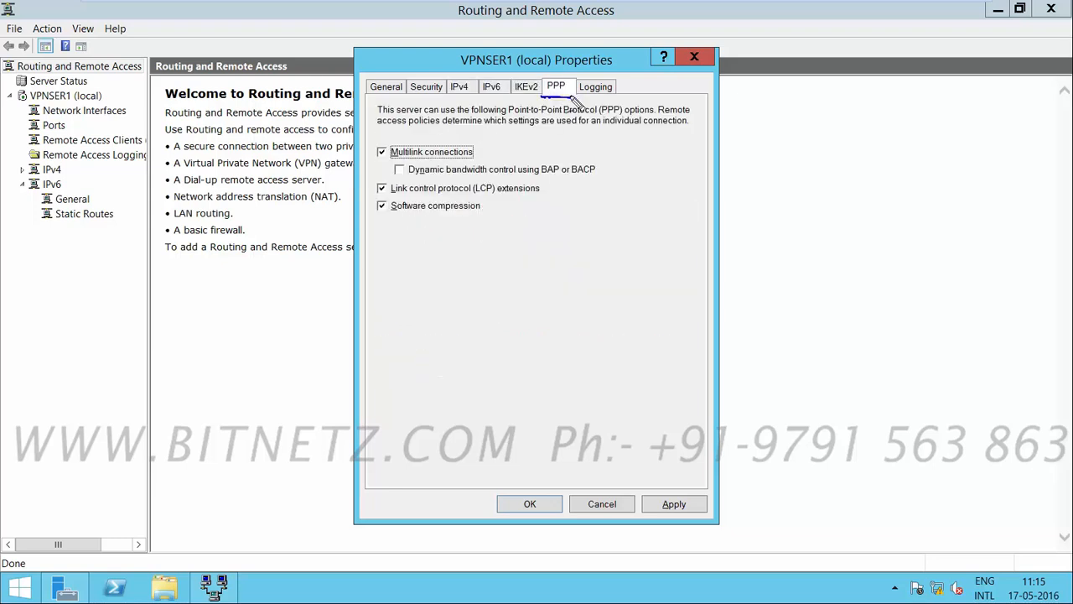
{"action": "left_click_drag", "start_coordinate": [390, 162], "coordinate": [466, 165]}
{"action": "mouse_move", "coordinate": [639, 196]}
{"action": "left_mouse_down"}
{"action": "mouse_move", "coordinate": [682, 217]}
{"action": "mouse_move", "coordinate": [670, 276]}
{"action": "mouse_move", "coordinate": [637, 274]}
{"action": "left_mouse_up"}
{"action": "mouse_move", "coordinate": [954, 258]}
{"action": "left_mouse_down"}
{"action": "mouse_move", "coordinate": [989, 235]}
{"action": "mouse_move", "coordinate": [931, 256]}
{"action": "mouse_move", "coordinate": [898, 213]}
{"action": "mouse_move", "coordinate": [711, 238]}
{"action": "left_mouse_up"}
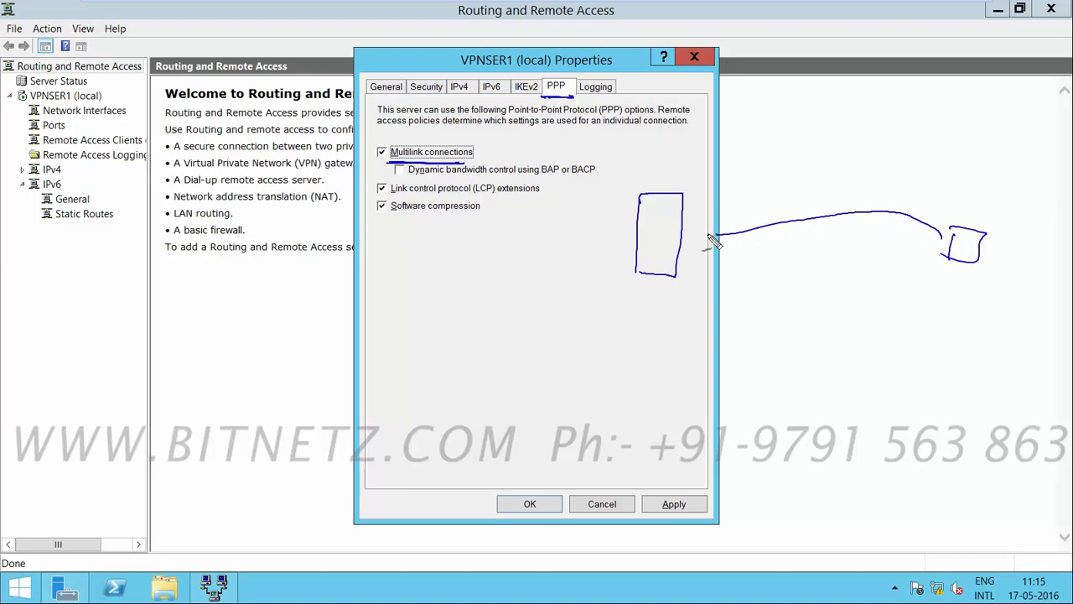
{"action": "mouse_move", "coordinate": [692, 197]}
{"action": "left_mouse_down"}
{"action": "mouse_move", "coordinate": [716, 230]}
{"action": "mouse_move", "coordinate": [696, 251]}
{"action": "mouse_move", "coordinate": [717, 265]}
{"action": "mouse_move", "coordinate": [709, 270]}
{"action": "left_mouse_up"}
{"action": "mouse_move", "coordinate": [693, 281]}
{"action": "left_mouse_down"}
{"action": "mouse_move", "coordinate": [708, 303]}
{"action": "mouse_move", "coordinate": [700, 297]}
{"action": "left_mouse_up"}
{"action": "left_click", "coordinate": [972, 184]}
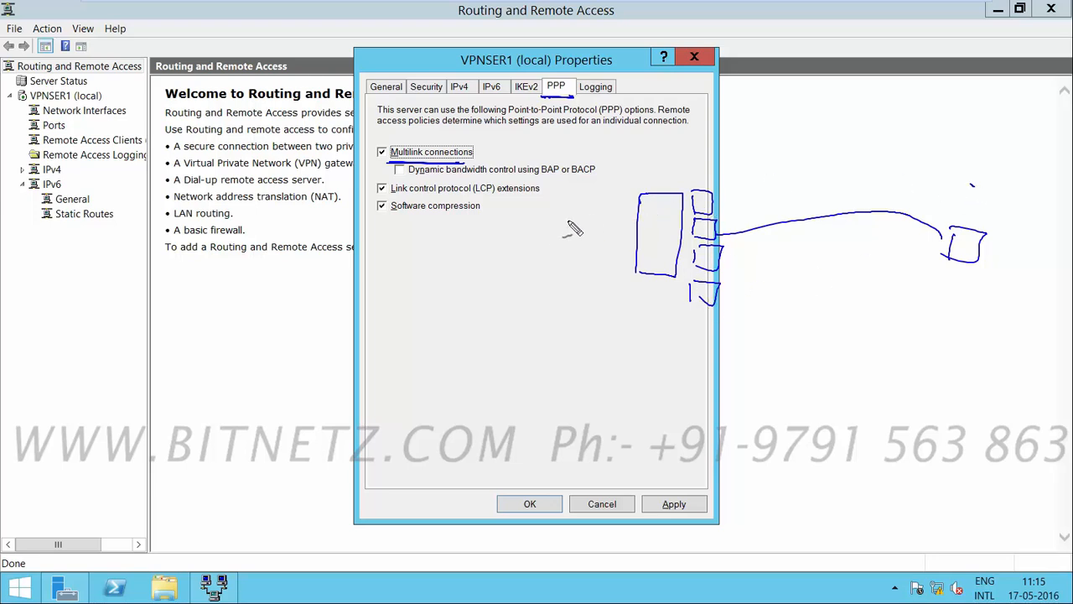
{"action": "mouse_move", "coordinate": [1003, 249]}
{"action": "left_mouse_down"}
{"action": "mouse_move", "coordinate": [997, 259]}
{"action": "mouse_move", "coordinate": [1034, 259]}
{"action": "left_mouse_up"}
{"action": "left_click_drag", "start_coordinate": [698, 229], "coordinate": [715, 228]}
{"action": "mouse_move", "coordinate": [971, 243]}
{"action": "left_mouse_down"}
{"action": "mouse_move", "coordinate": [891, 207]}
{"action": "mouse_move", "coordinate": [703, 203]}
{"action": "left_mouse_up"}
{"action": "mouse_move", "coordinate": [826, 219]}
{"action": "left_mouse_down"}
{"action": "mouse_move", "coordinate": [848, 189]}
{"action": "mouse_move", "coordinate": [838, 245]}
{"action": "mouse_move", "coordinate": [826, 222]}
{"action": "mouse_move", "coordinate": [863, 211]}
{"action": "left_mouse_up"}
{"action": "mouse_move", "coordinate": [795, 151]}
{"action": "left_mouse_down"}
{"action": "mouse_move", "coordinate": [780, 159]}
{"action": "mouse_move", "coordinate": [845, 149]}
{"action": "mouse_move", "coordinate": [828, 149]}
{"action": "left_mouse_up"}
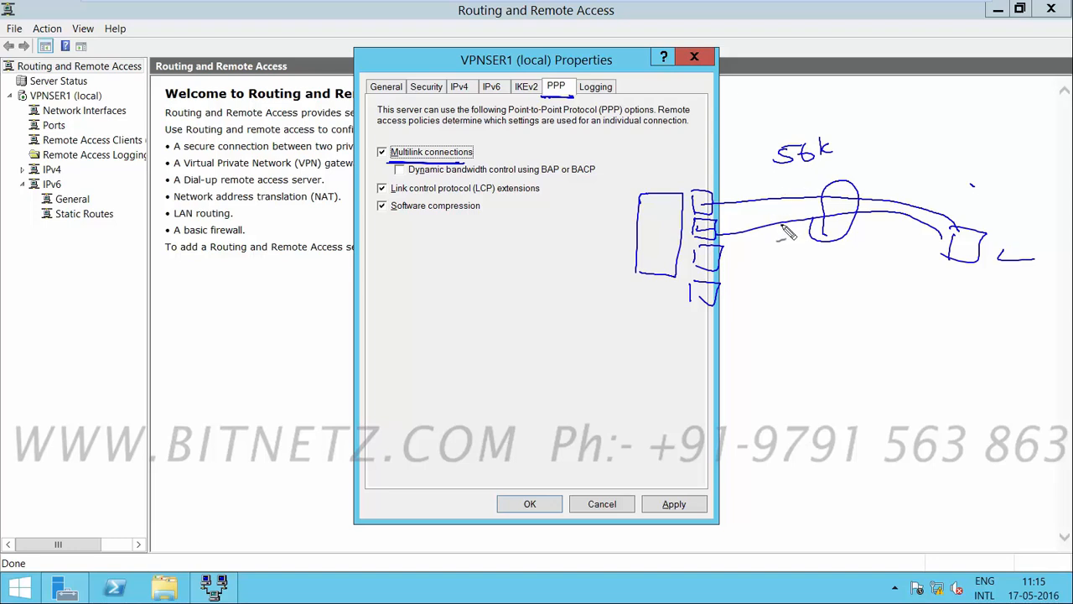
{"action": "left_click_drag", "start_coordinate": [440, 122], "coordinate": [376, 123]}
{"action": "left_click_drag", "start_coordinate": [398, 177], "coordinate": [560, 176]}
{"action": "key", "text": "Escape"}
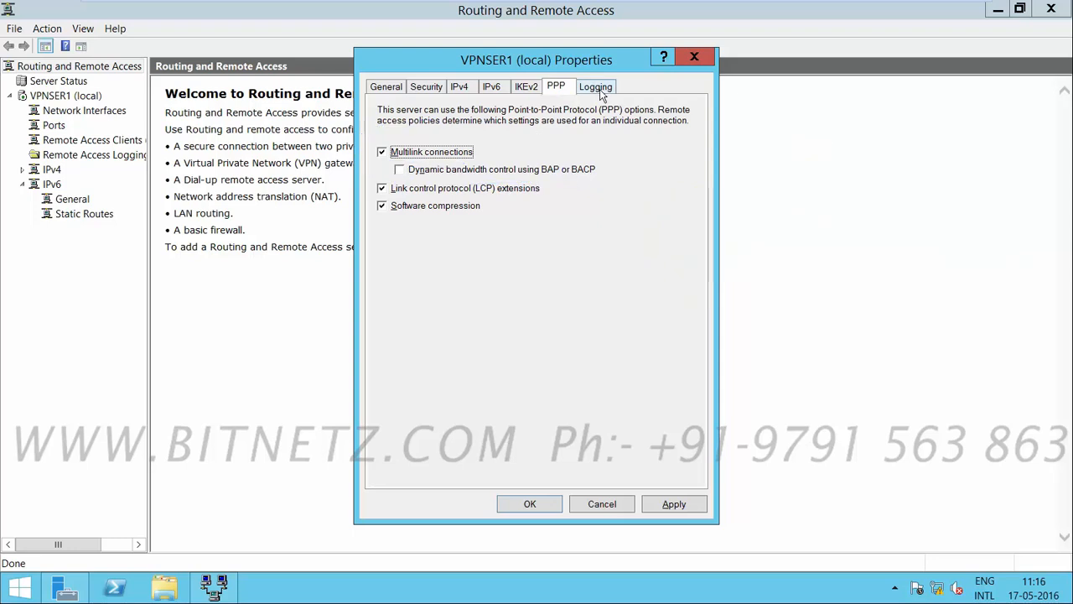
Check the server's event logging options, then save the VPNSER1 properties and accept the router restart.
{"action": "left_click", "coordinate": [597, 87]}
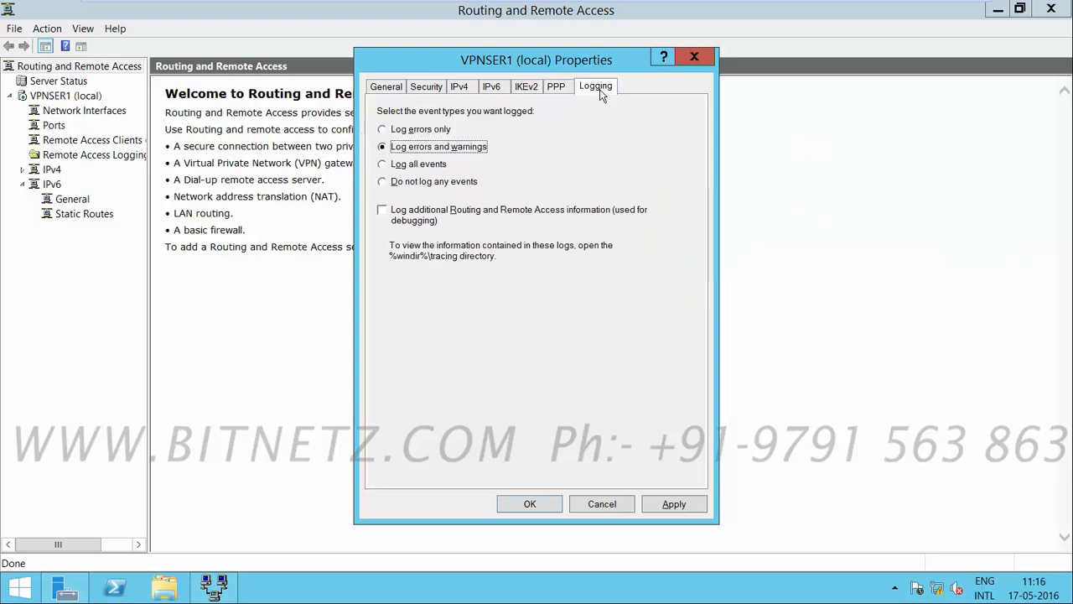
{"action": "left_click", "coordinate": [528, 505]}
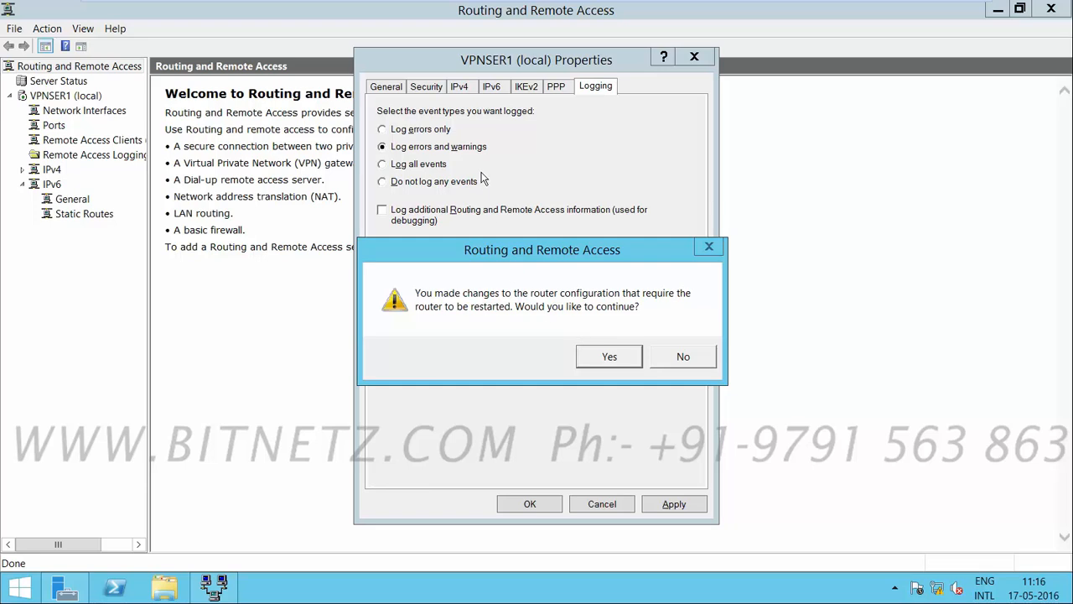
{"action": "left_click", "coordinate": [605, 359]}
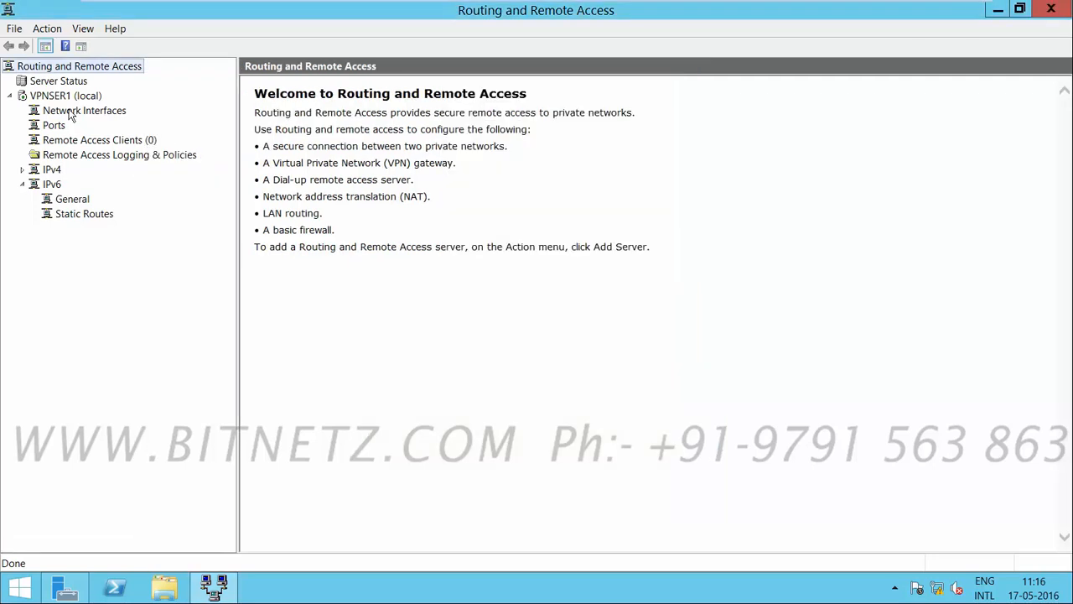
Review the VPNSER1 server's network interfaces and the commands available for Ethernet0.
{"action": "left_click", "coordinate": [72, 113]}
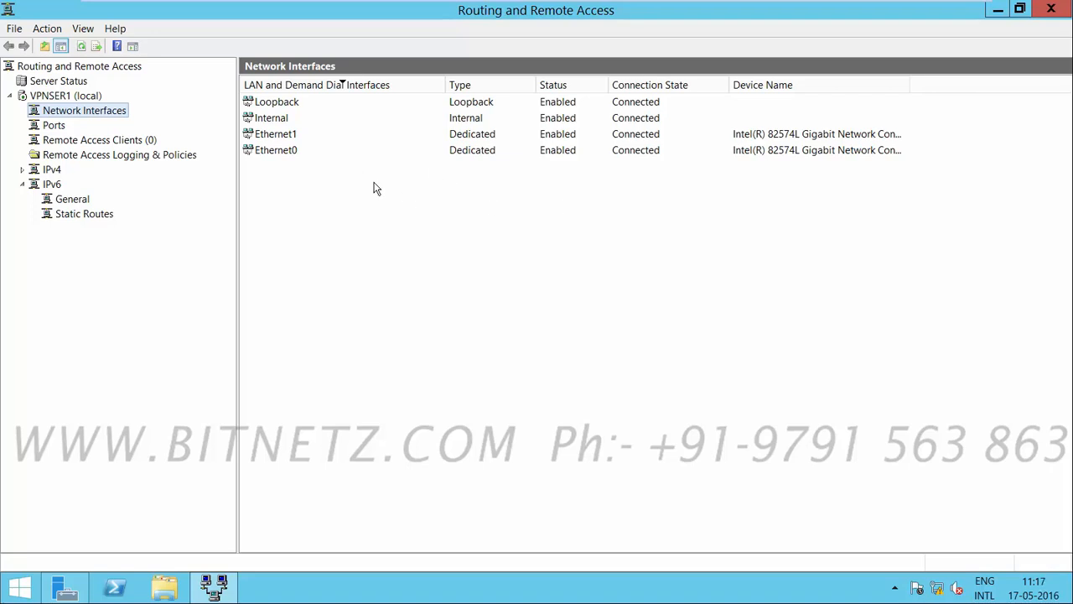
{"action": "right_click", "coordinate": [269, 150]}
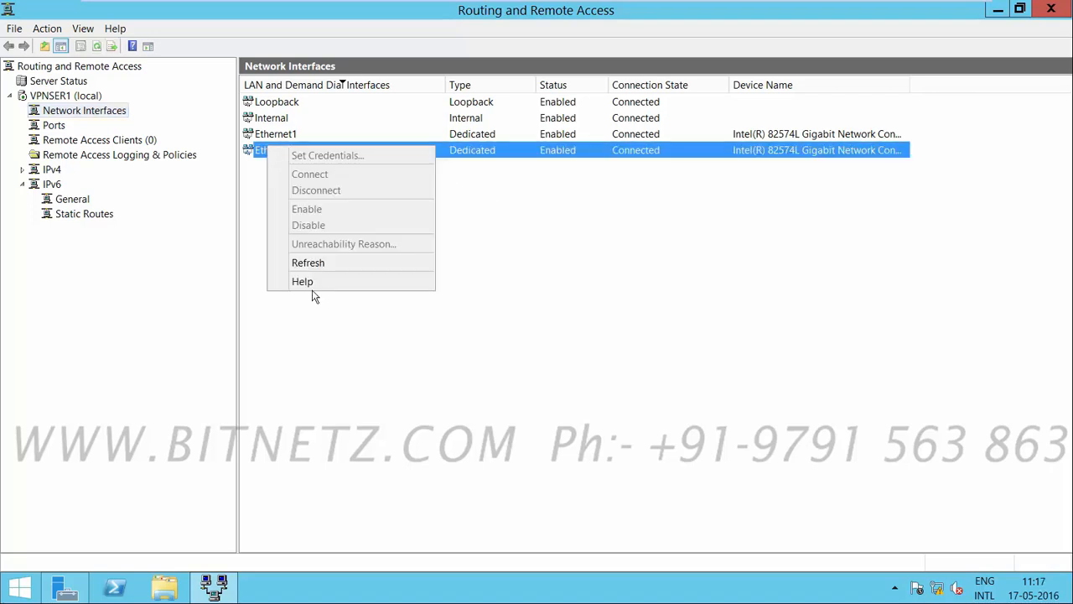
{"action": "left_click", "coordinate": [104, 328]}
Look through the server's SSTP, PPTP and IKEv2 WAN Miniport ports and open the Ports properties.
{"action": "left_click", "coordinate": [54, 126]}
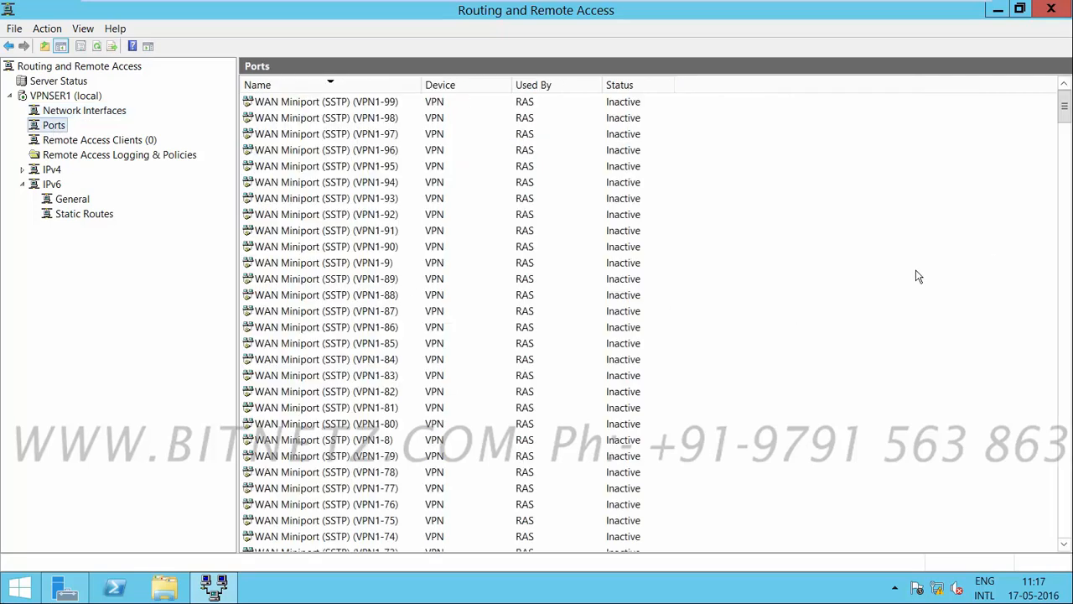
{"action": "left_click", "coordinate": [400, 377]}
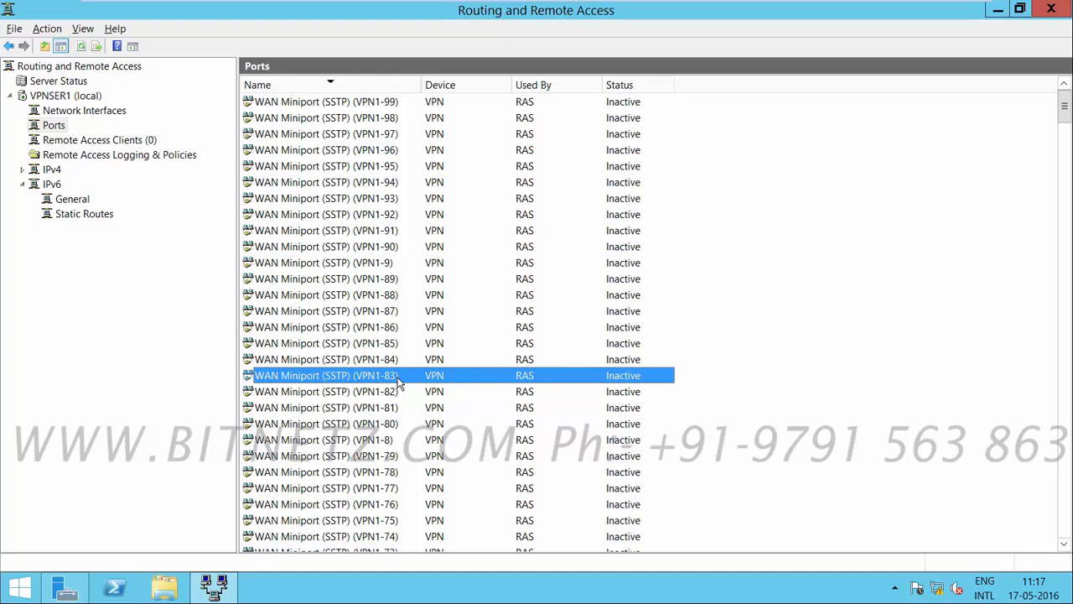
{"action": "scroll", "coordinate": [400, 384], "scroll_direction": "down", "scroll_amount": 20}
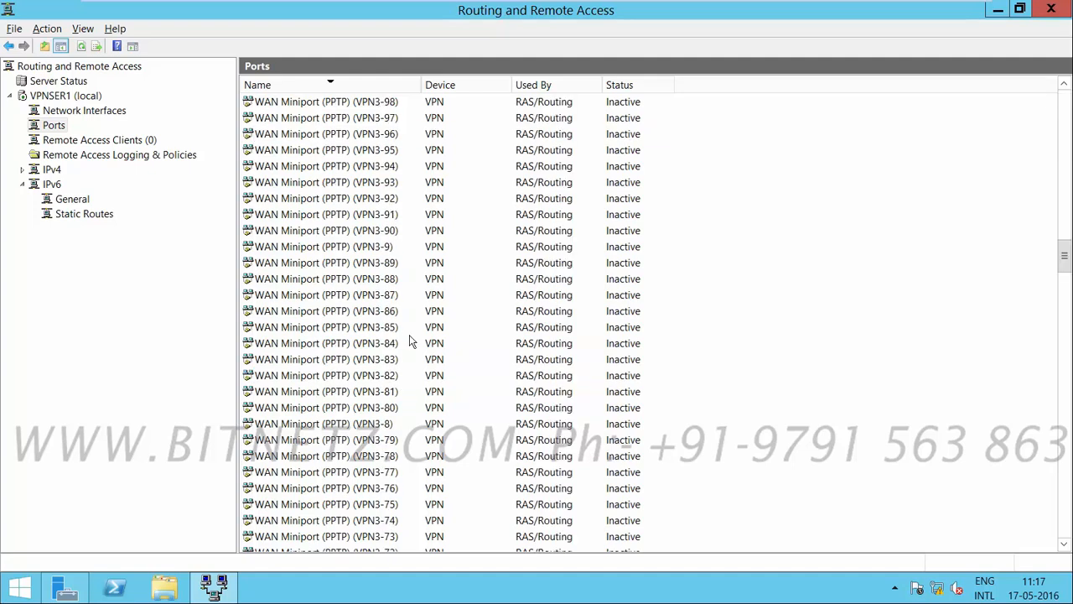
{"action": "scroll", "coordinate": [411, 341], "scroll_direction": "down", "scroll_amount": 20}
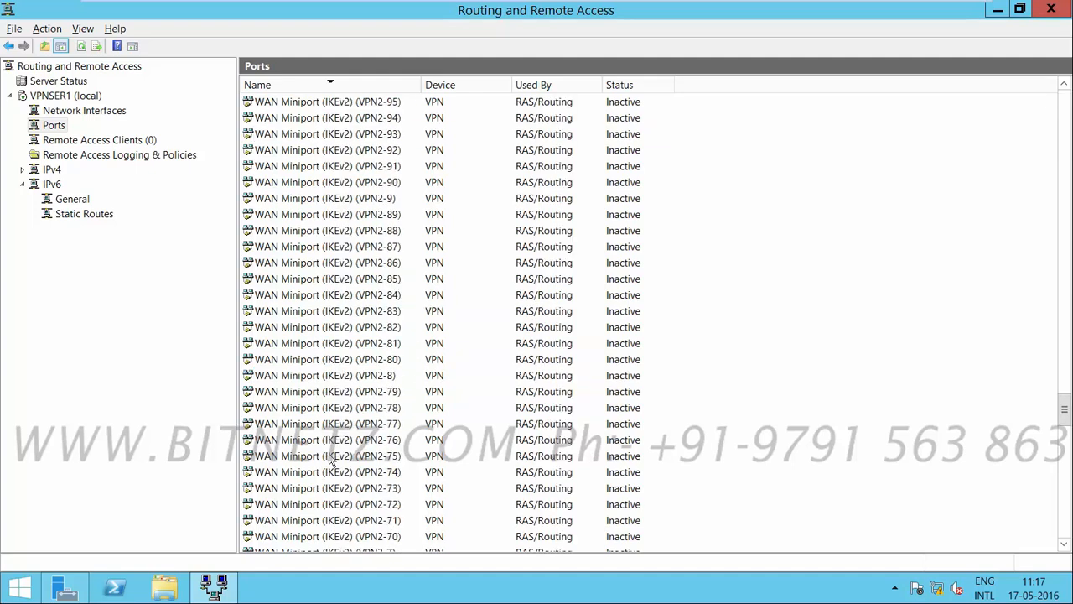
{"action": "scroll", "coordinate": [356, 450], "scroll_direction": "down", "scroll_amount": 20}
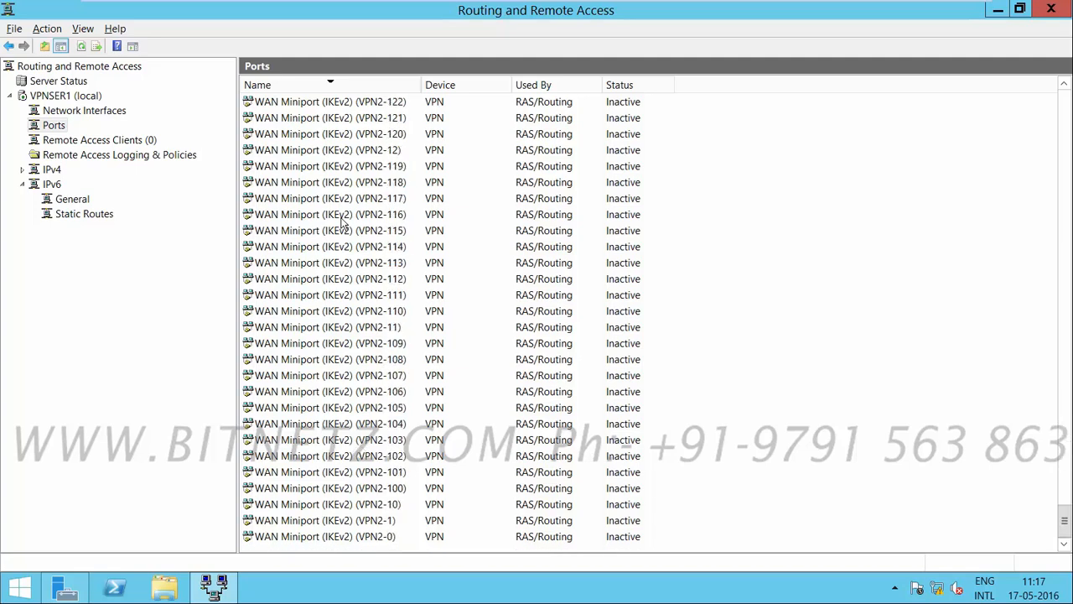
{"action": "right_click", "coordinate": [57, 127]}
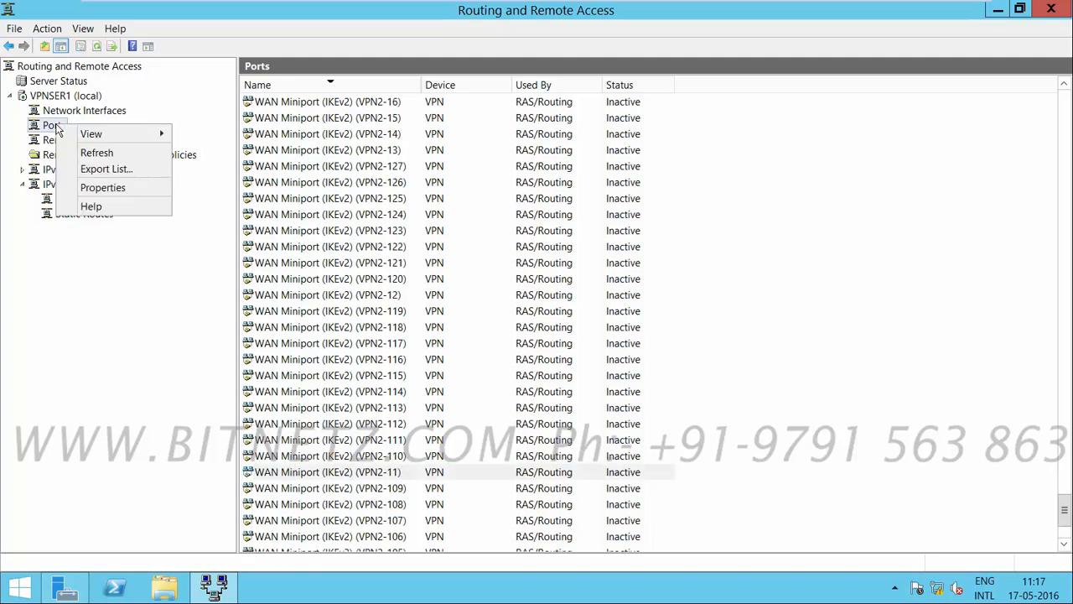
{"action": "left_click", "coordinate": [107, 185]}
{"action": "key", "text": "ctrl+shift+d"}
{"action": "mouse_move", "coordinate": [479, 141]}
{"action": "left_mouse_down"}
{"action": "mouse_move", "coordinate": [505, 138]}
{"action": "mouse_move", "coordinate": [494, 170]}
{"action": "left_mouse_up"}
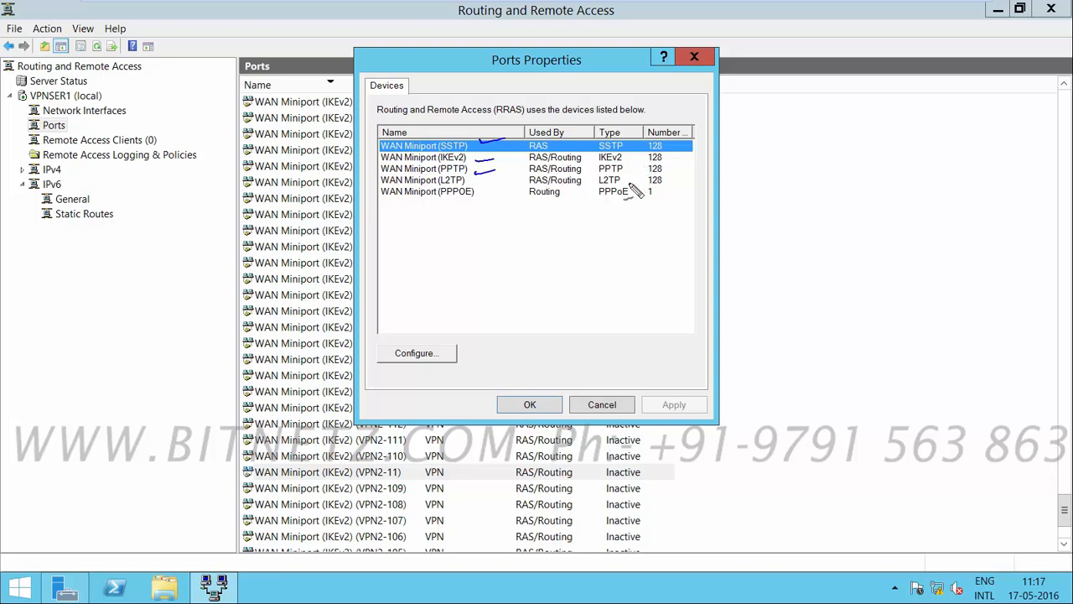
{"action": "mouse_move", "coordinate": [759, 225]}
{"action": "left_mouse_down"}
{"action": "mouse_move", "coordinate": [758, 248]}
{"action": "mouse_move", "coordinate": [758, 236]}
{"action": "left_mouse_up"}
{"action": "mouse_move", "coordinate": [783, 226]}
{"action": "left_mouse_down"}
{"action": "mouse_move", "coordinate": [776, 243]}
{"action": "mouse_move", "coordinate": [843, 228]}
{"action": "left_mouse_up"}
{"action": "left_click_drag", "start_coordinate": [754, 251], "coordinate": [870, 259]}
{"action": "left_click_drag", "start_coordinate": [764, 277], "coordinate": [863, 270]}
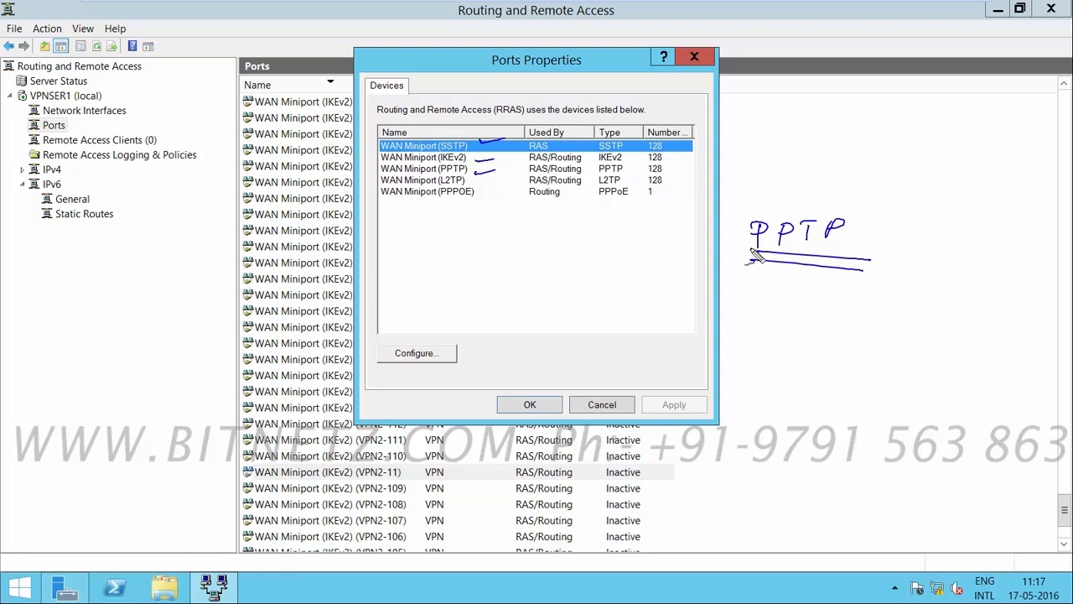
{"action": "mouse_move", "coordinate": [775, 164]}
{"action": "left_mouse_down"}
{"action": "mouse_move", "coordinate": [774, 180]}
{"action": "mouse_move", "coordinate": [798, 180]}
{"action": "mouse_move", "coordinate": [811, 196]}
{"action": "left_mouse_up"}
{"action": "mouse_move", "coordinate": [989, 195]}
{"action": "left_mouse_down"}
{"action": "mouse_move", "coordinate": [997, 209]}
{"action": "mouse_move", "coordinate": [968, 231]}
{"action": "mouse_move", "coordinate": [1039, 233]}
{"action": "mouse_move", "coordinate": [1024, 207]}
{"action": "left_mouse_up"}
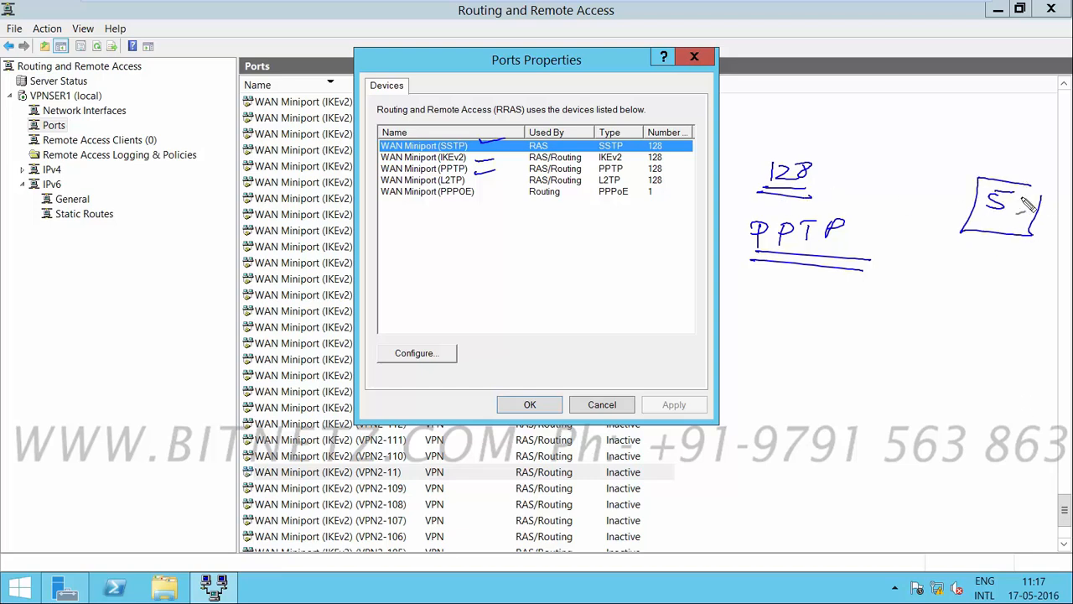
{"action": "mouse_move", "coordinate": [819, 165]}
{"action": "left_mouse_down"}
{"action": "mouse_move", "coordinate": [825, 179]}
{"action": "mouse_move", "coordinate": [861, 172]}
{"action": "left_mouse_up"}
{"action": "key", "text": "Escape"}
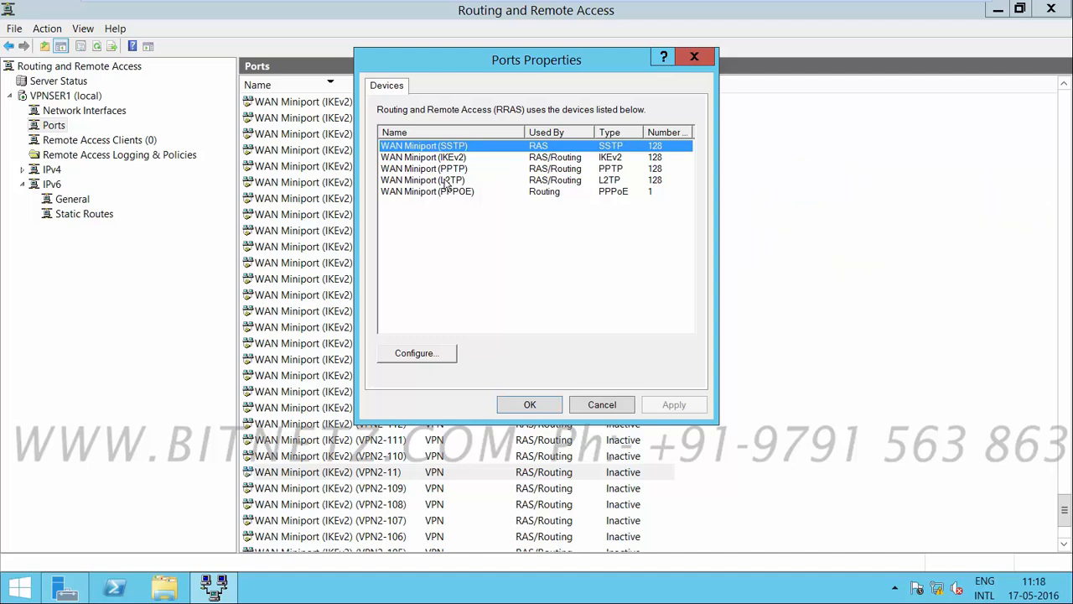
Disable remote access connections and inbound and outbound demand-dial routing connections for the WAN Miniport (L2TP) device.
{"action": "left_click", "coordinate": [445, 181]}
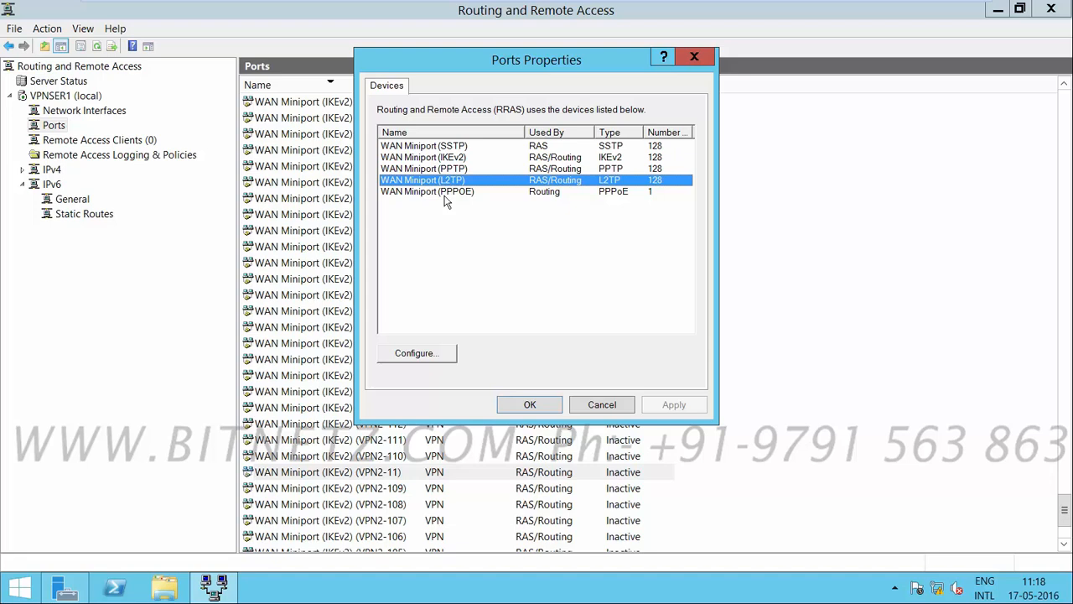
{"action": "left_click", "coordinate": [423, 355]}
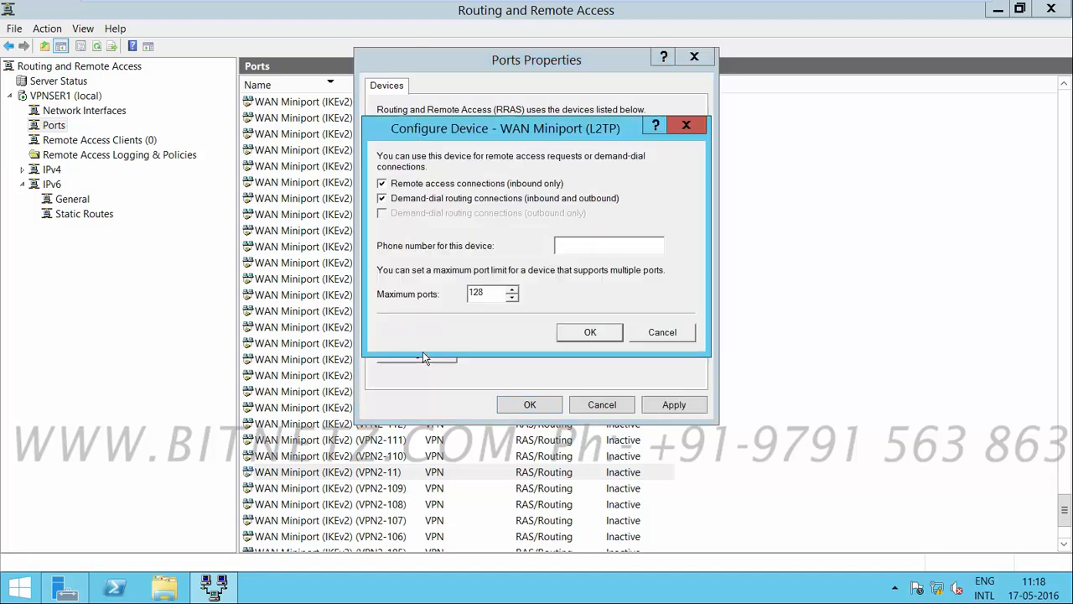
{"action": "left_click", "coordinate": [382, 184]}
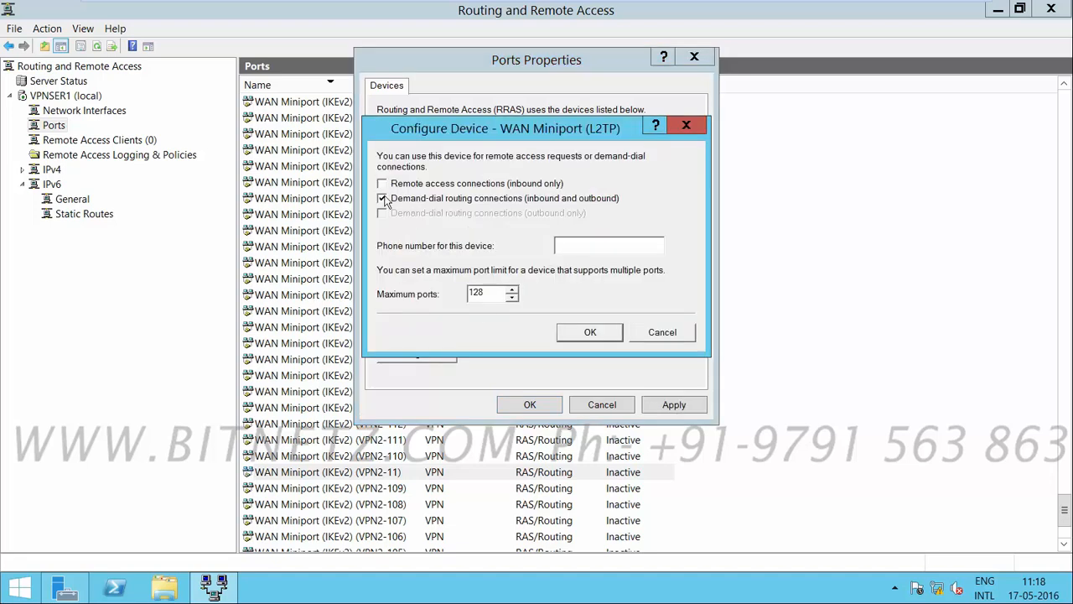
{"action": "left_click", "coordinate": [604, 339]}
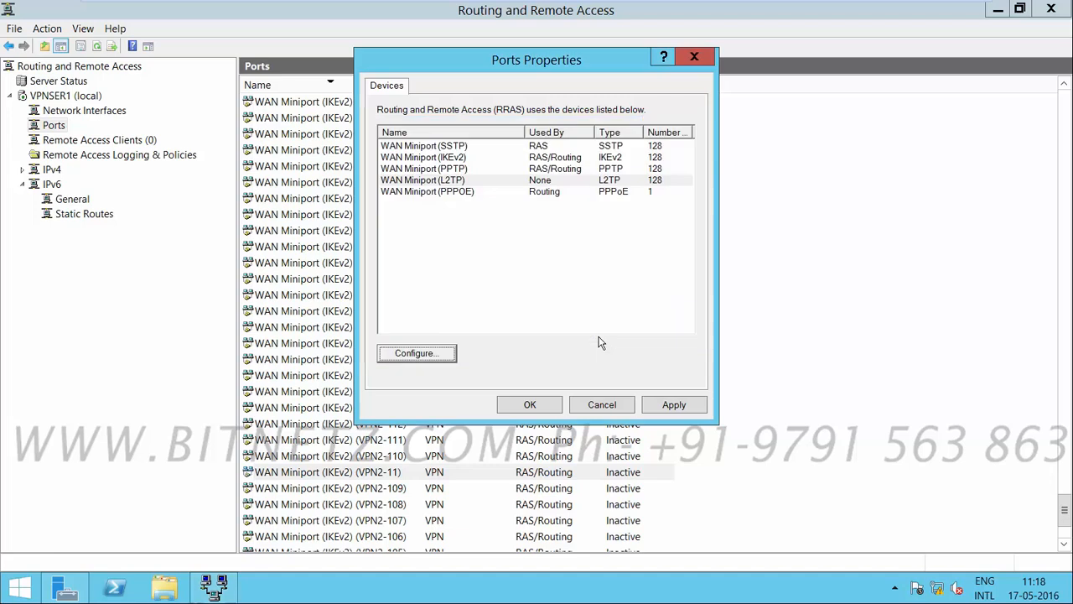
{"action": "left_click", "coordinate": [541, 409]}
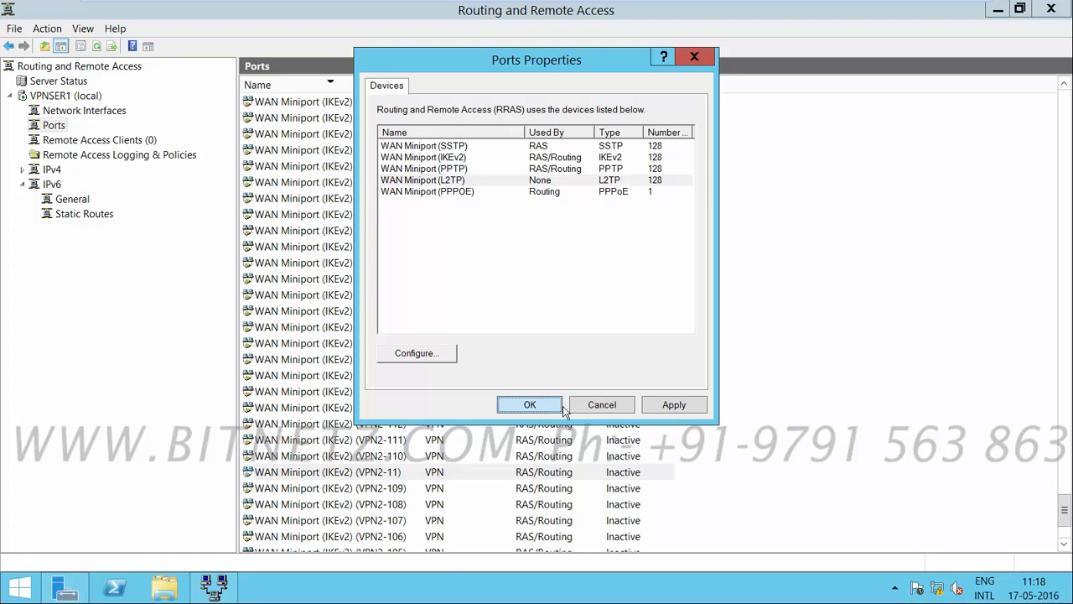
Set the maximum ports of the WAN Miniport (PPTP) device to 5, accept the reduction and save the port properties.
{"action": "left_click", "coordinate": [463, 148]}
{"action": "left_click", "coordinate": [464, 147]}
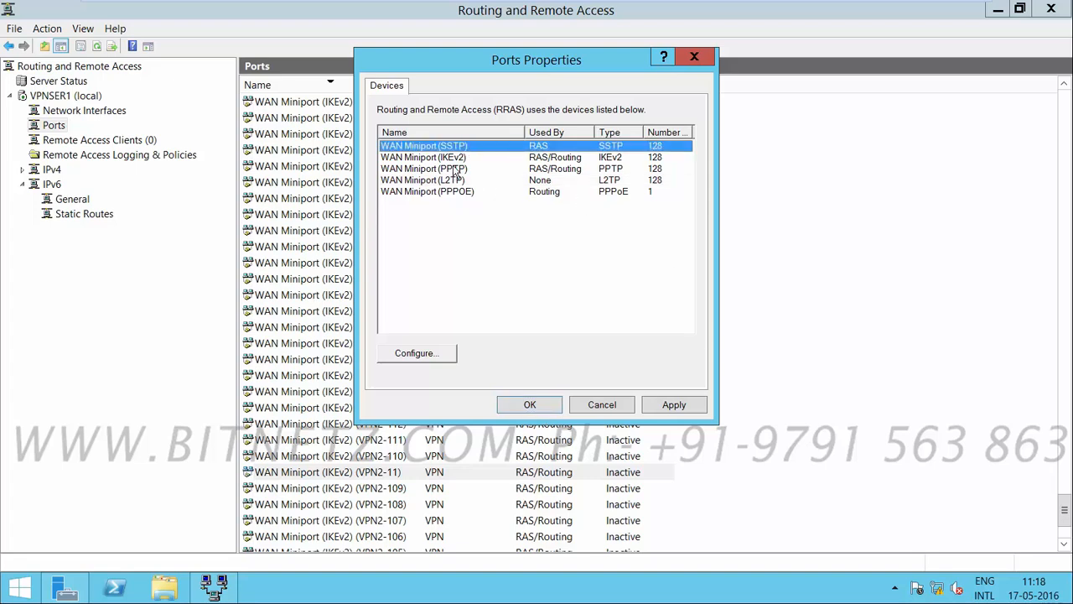
{"action": "double_click", "coordinate": [455, 169]}
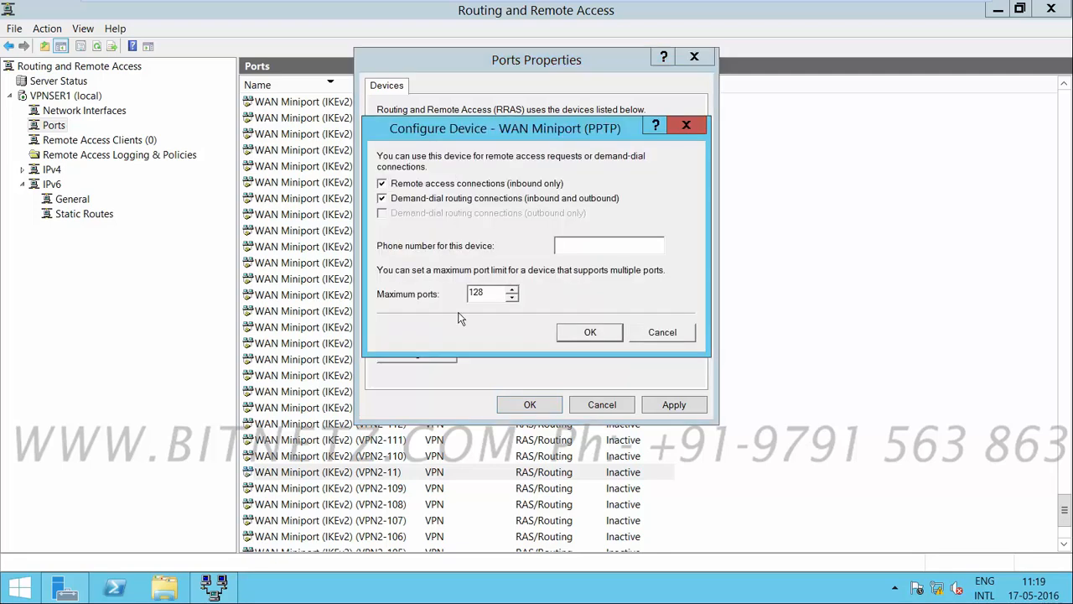
{"action": "left_click_drag", "start_coordinate": [494, 290], "coordinate": [390, 294]}
{"action": "left_click", "coordinate": [597, 335]}
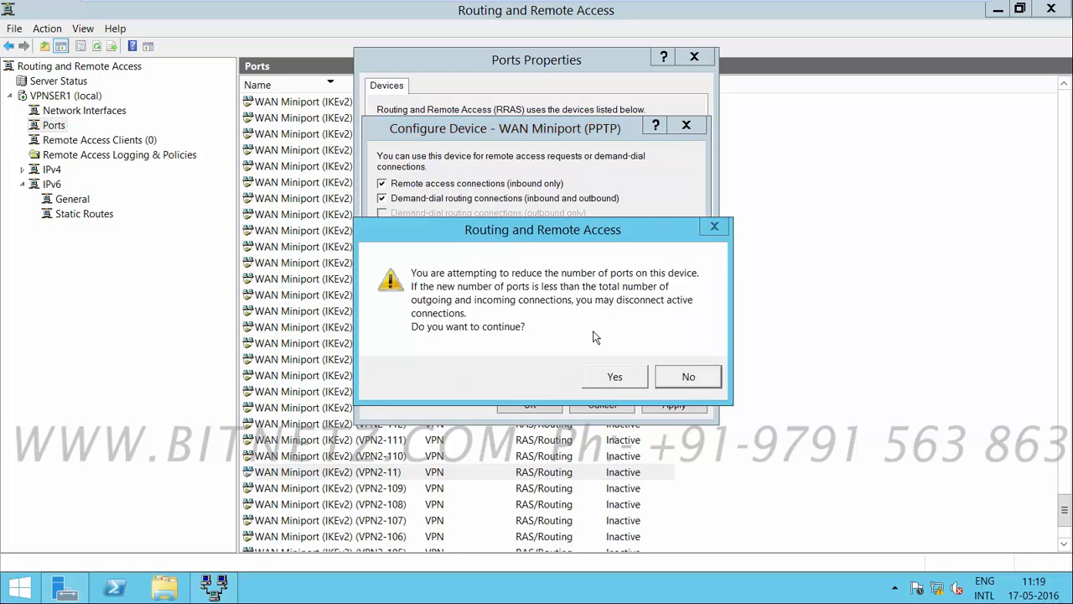
{"action": "left_click", "coordinate": [614, 376]}
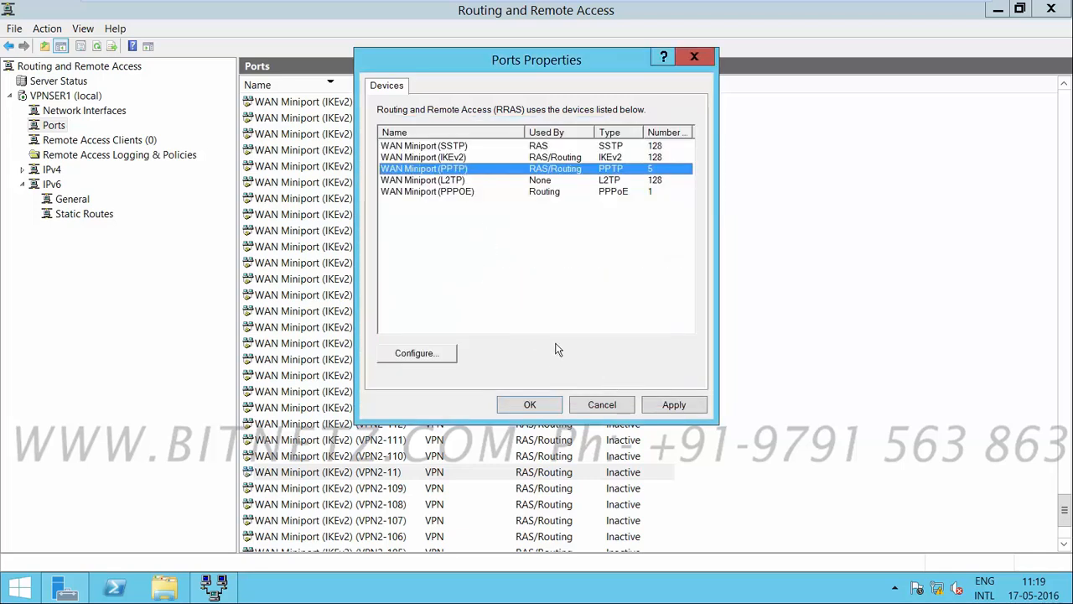
{"action": "left_click", "coordinate": [528, 406]}
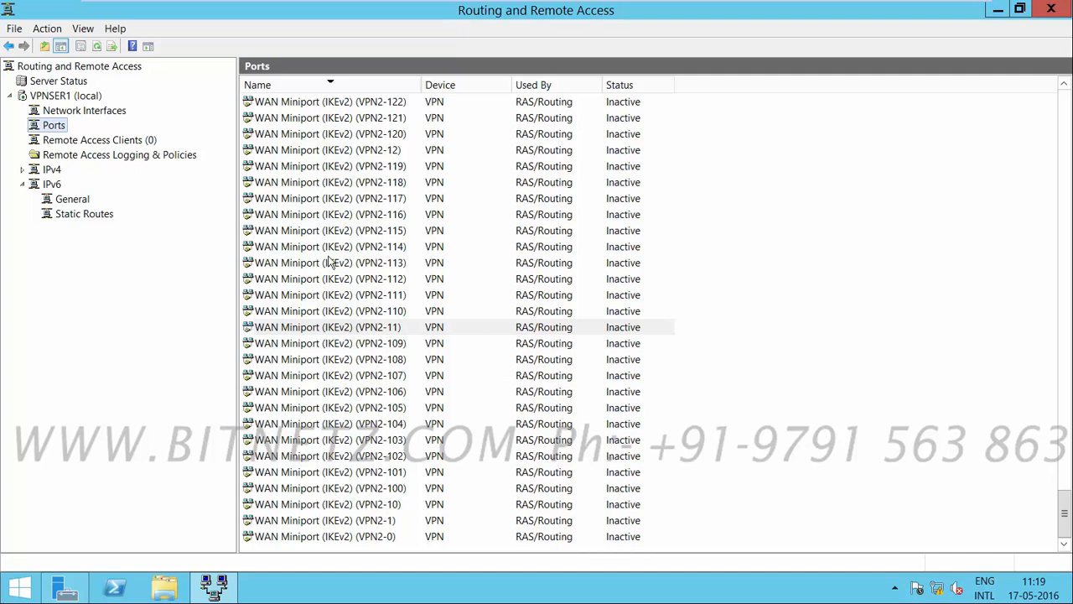
Check the updated port list and the server's connected remote access clients.
{"action": "left_click", "coordinate": [362, 333]}
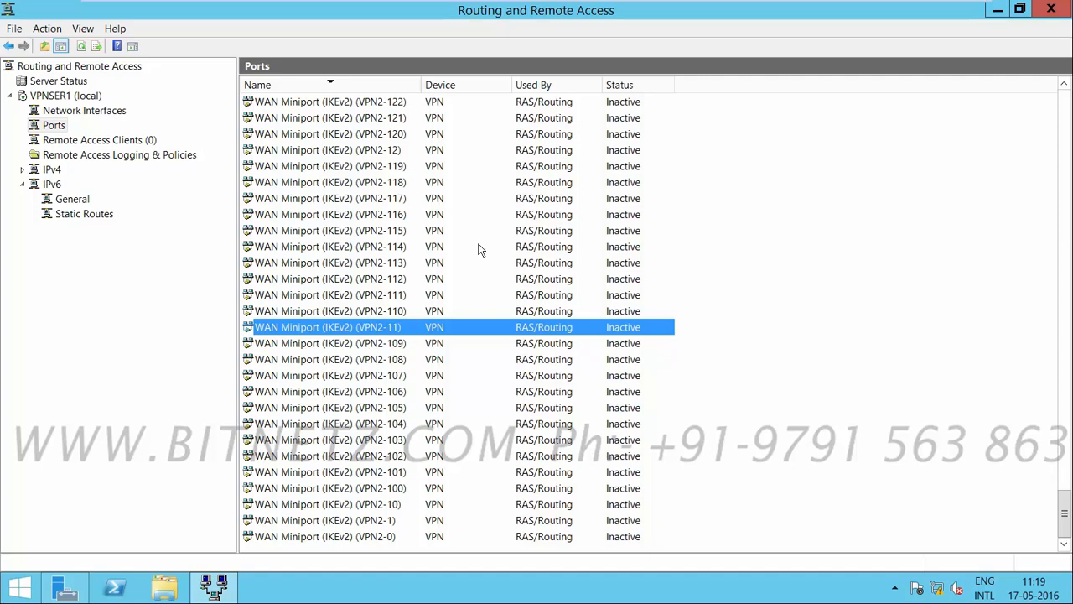
{"action": "left_click", "coordinate": [72, 142]}
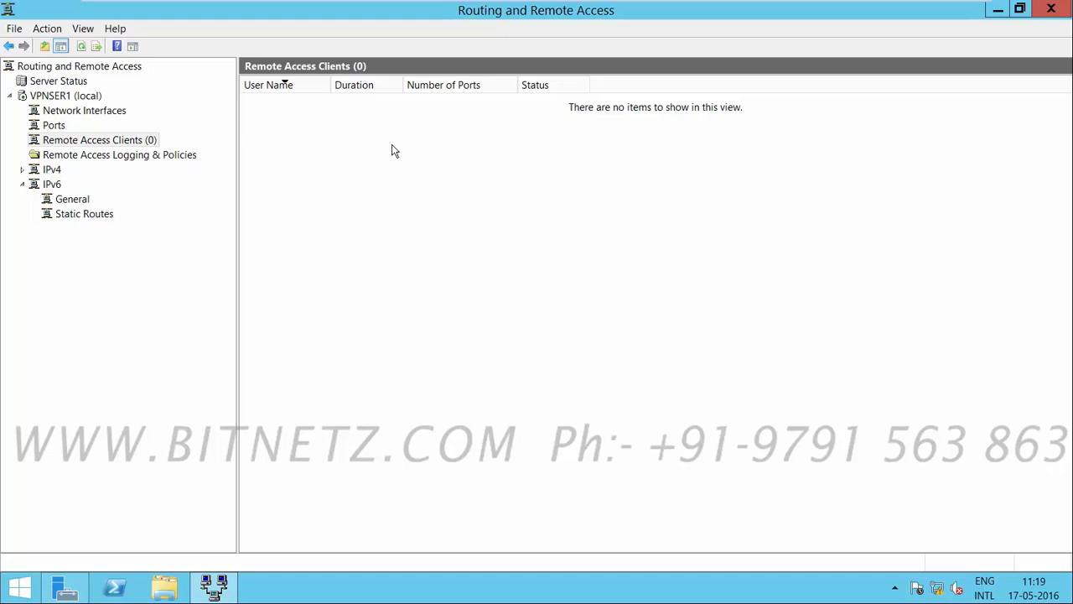
Launch the Network Policy Server console from Remote Access Logging & Policies, look over its Getting Started page and close it.
{"action": "left_click", "coordinate": [81, 158]}
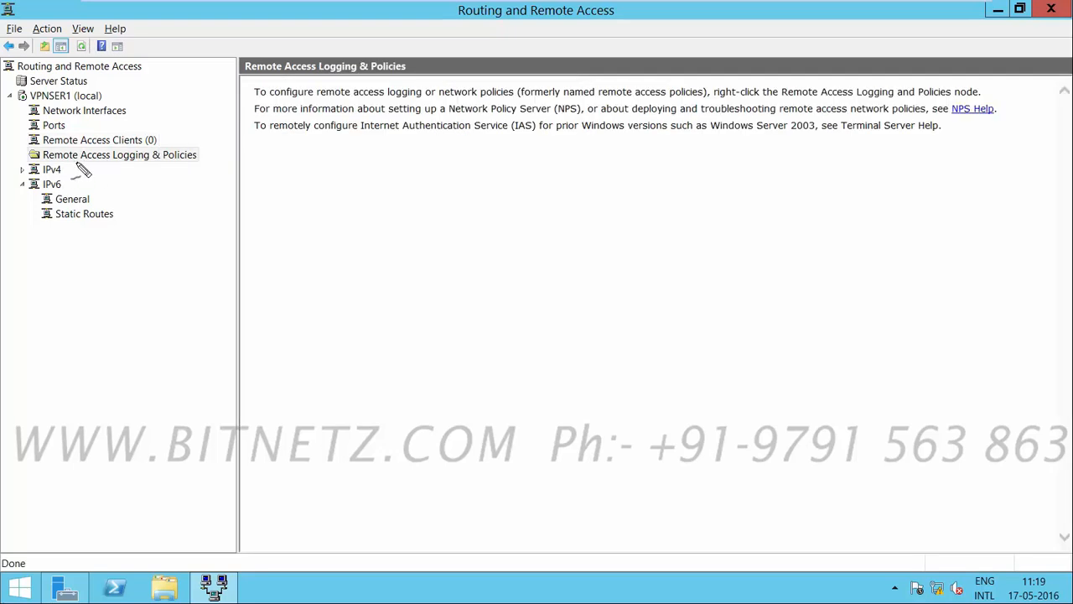
{"action": "left_click_drag", "start_coordinate": [54, 163], "coordinate": [94, 161]}
{"action": "left_click_drag", "start_coordinate": [163, 166], "coordinate": [209, 165]}
{"action": "key", "text": "Escape"}
{"action": "right_click", "coordinate": [136, 159]}
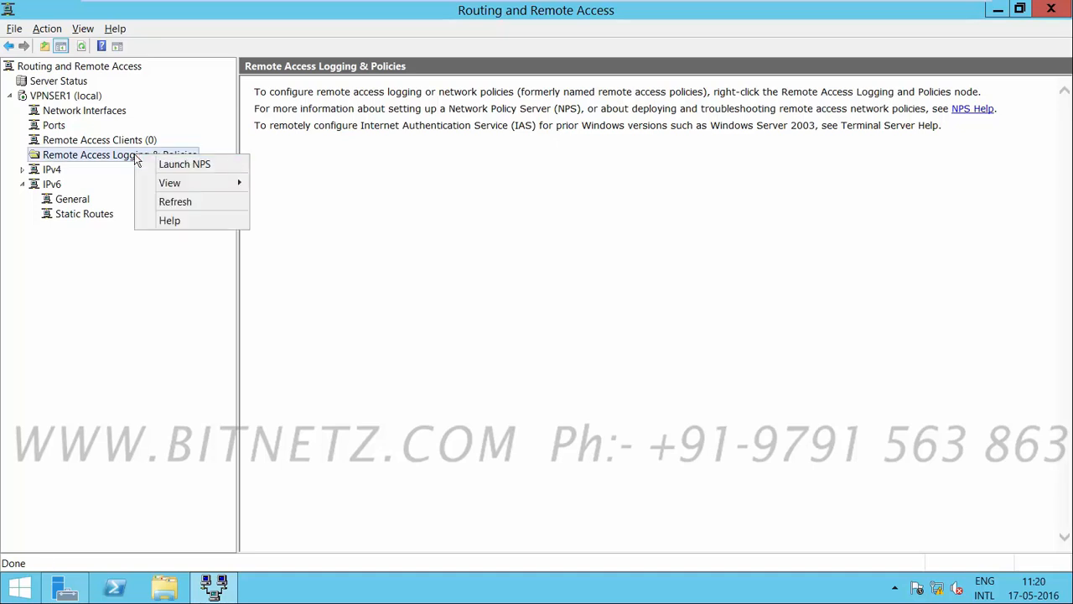
{"action": "left_click", "coordinate": [186, 166]}
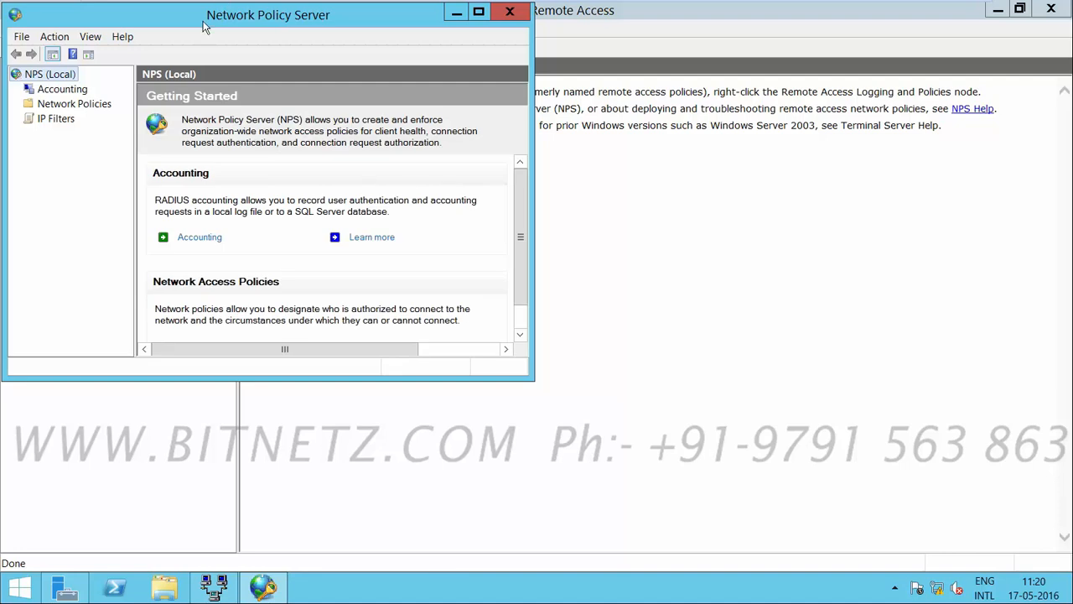
{"action": "left_click_drag", "start_coordinate": [203, 18], "coordinate": [504, 68]}
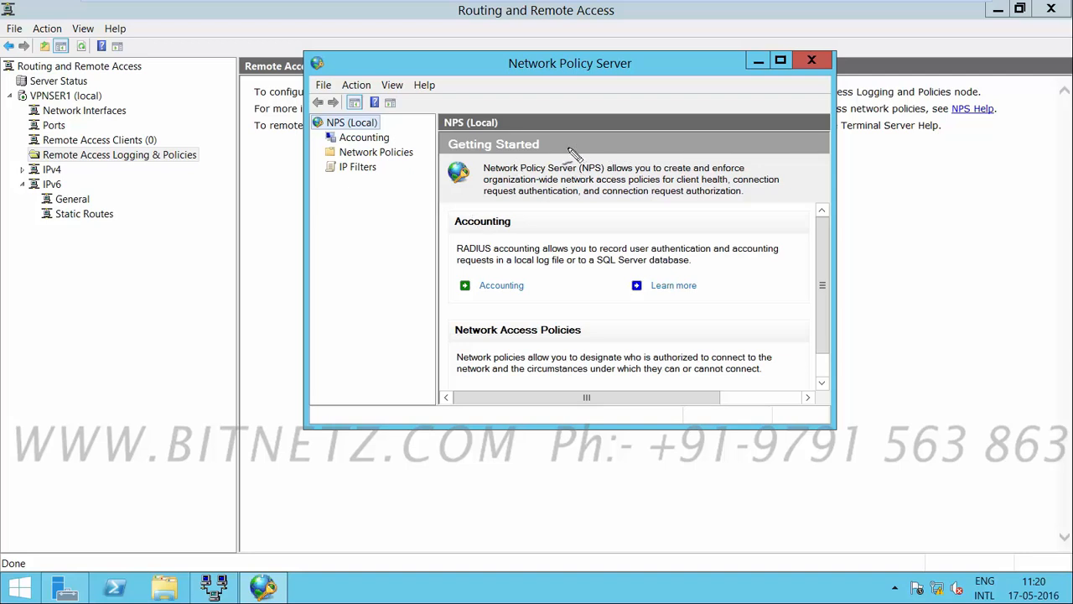
{"action": "left_click_drag", "start_coordinate": [561, 92], "coordinate": [574, 110]}
{"action": "left_click", "coordinate": [581, 115]}
{"action": "mouse_move", "coordinate": [425, 104]}
{"action": "left_mouse_down"}
{"action": "mouse_move", "coordinate": [480, 96]}
{"action": "mouse_move", "coordinate": [404, 144]}
{"action": "mouse_move", "coordinate": [498, 87]}
{"action": "left_mouse_up"}
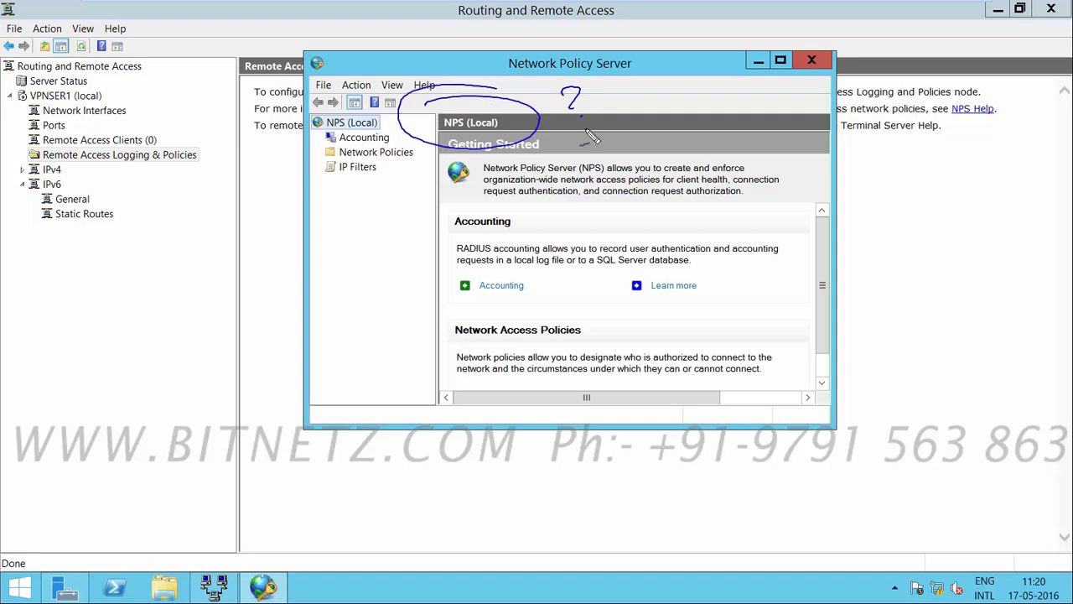
{"action": "key", "text": "Escape"}
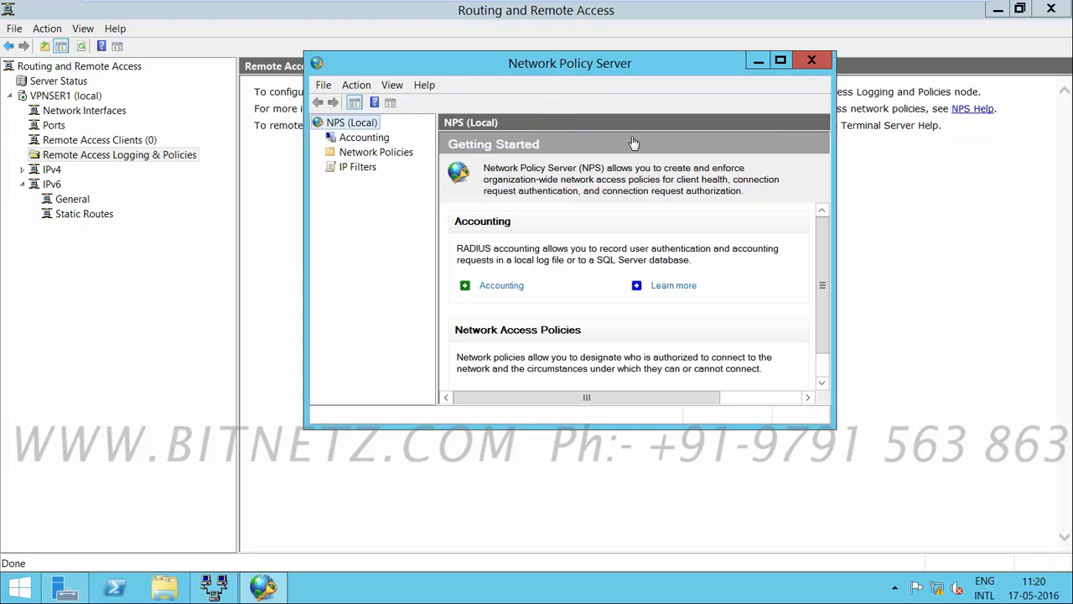
{"action": "left_click", "coordinate": [810, 62]}
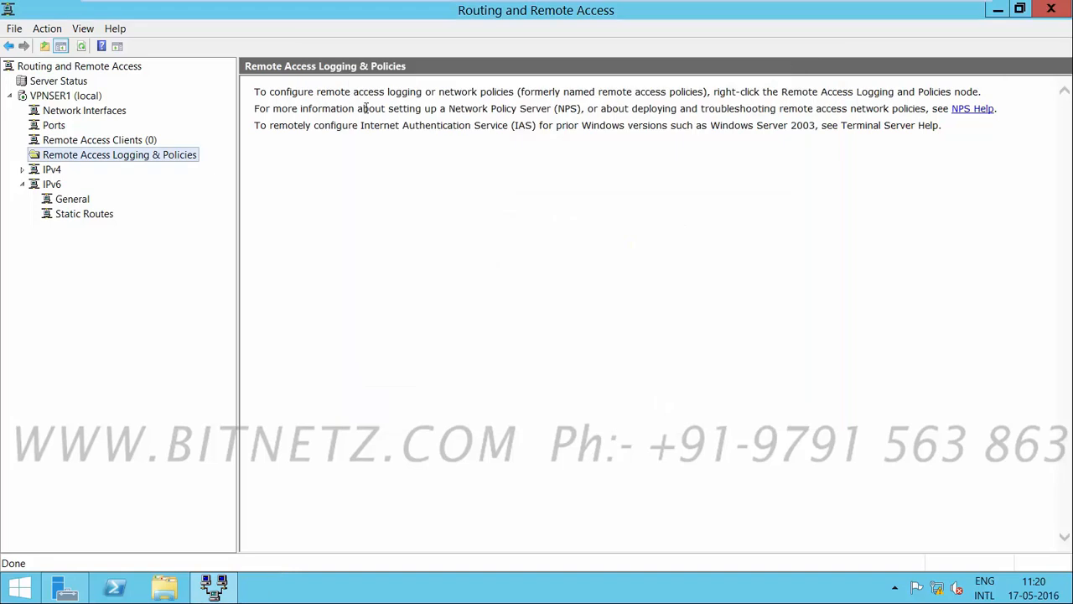
Review the Ethernet1 interface's properties in the IPv4 General list and close them without changes.
{"action": "left_click", "coordinate": [23, 170]}
{"action": "left_click", "coordinate": [74, 185]}
{"action": "right_click", "coordinate": [266, 134]}
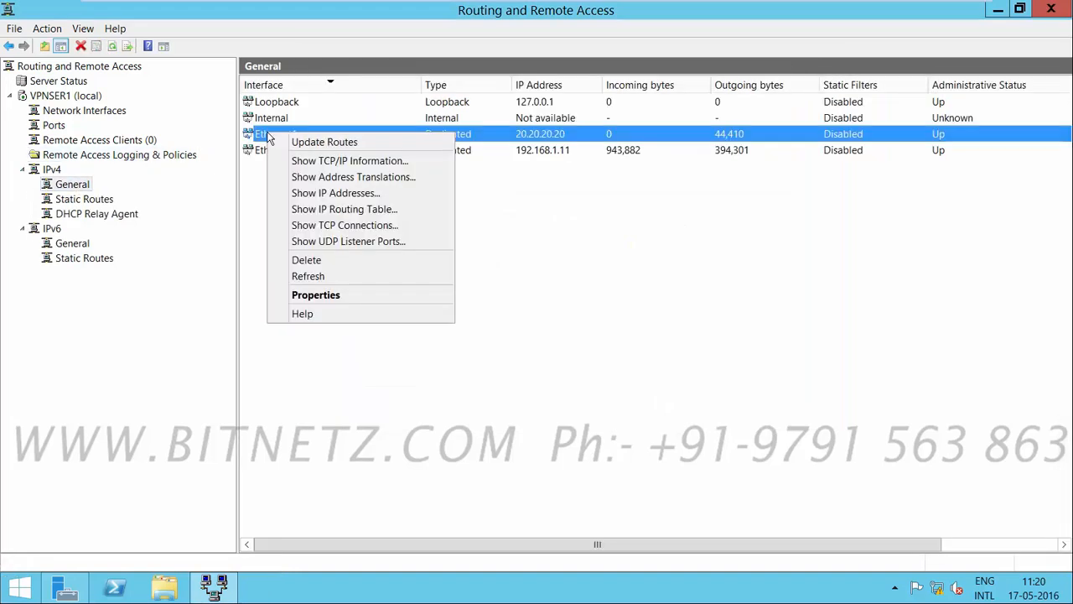
{"action": "left_click", "coordinate": [334, 296]}
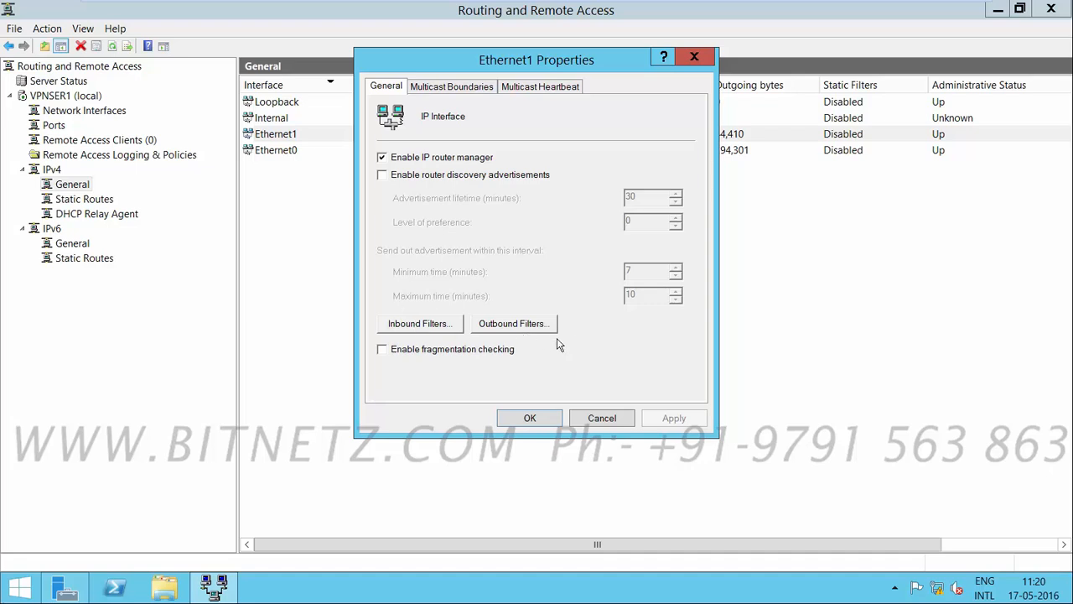
{"action": "left_click", "coordinate": [599, 417]}
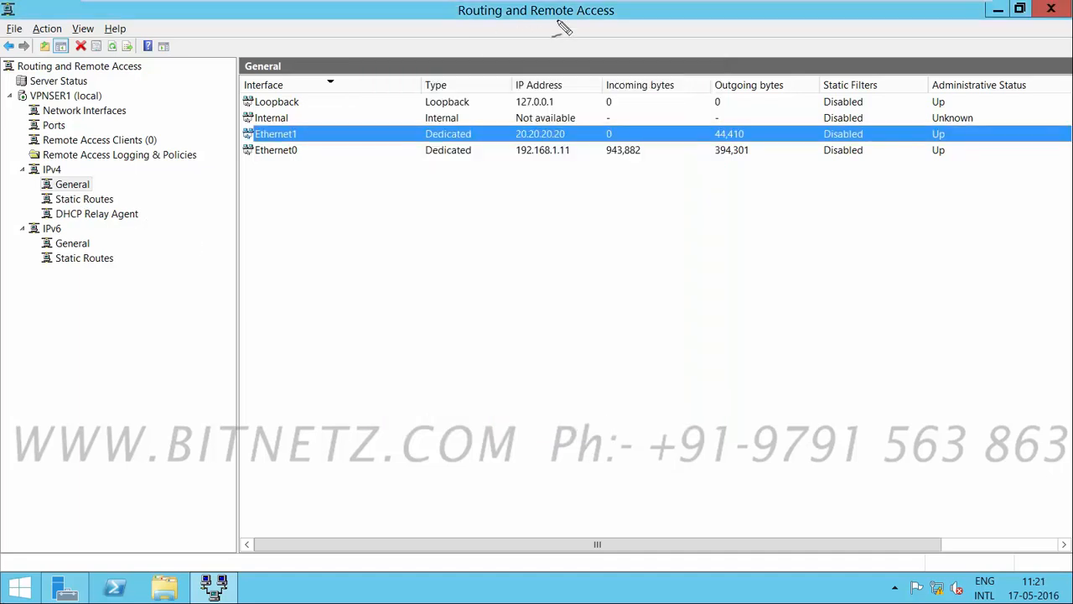
Check the Static Routes list under IPv4.
{"action": "left_click_drag", "start_coordinate": [531, 22], "coordinate": [630, 22]}
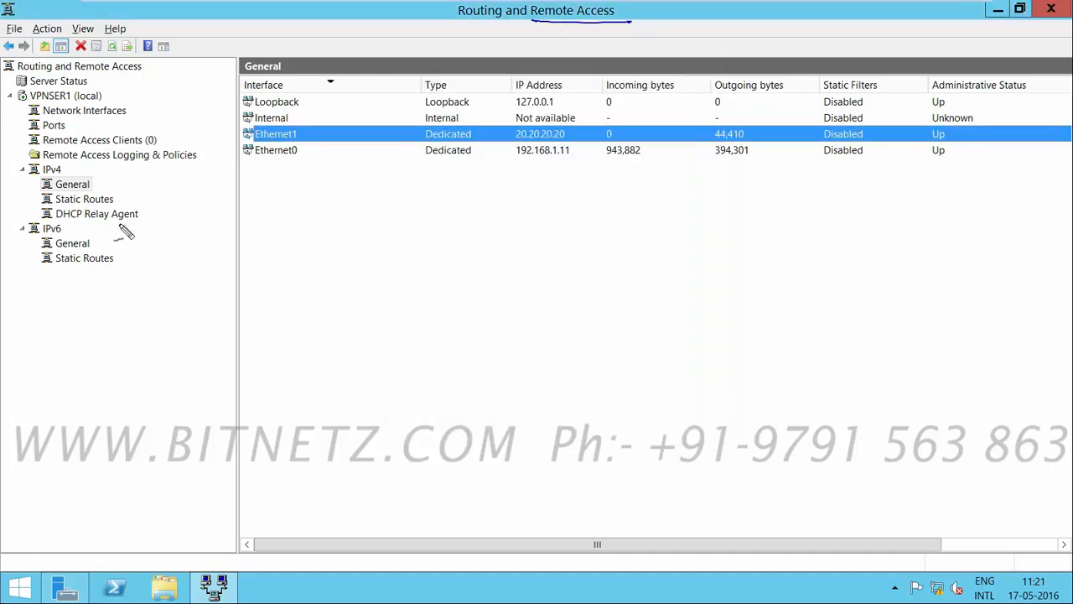
{"action": "left_click_drag", "start_coordinate": [52, 226], "coordinate": [151, 226]}
{"action": "mouse_move", "coordinate": [249, 240]}
{"action": "left_mouse_down"}
{"action": "mouse_move", "coordinate": [252, 230]}
{"action": "mouse_move", "coordinate": [373, 203]}
{"action": "left_mouse_up"}
{"action": "left_click_drag", "start_coordinate": [885, 295], "coordinate": [949, 325]}
{"action": "mouse_move", "coordinate": [152, 206]}
{"action": "left_mouse_down"}
{"action": "mouse_move", "coordinate": [154, 215]}
{"action": "mouse_move", "coordinate": [198, 201]}
{"action": "left_mouse_up"}
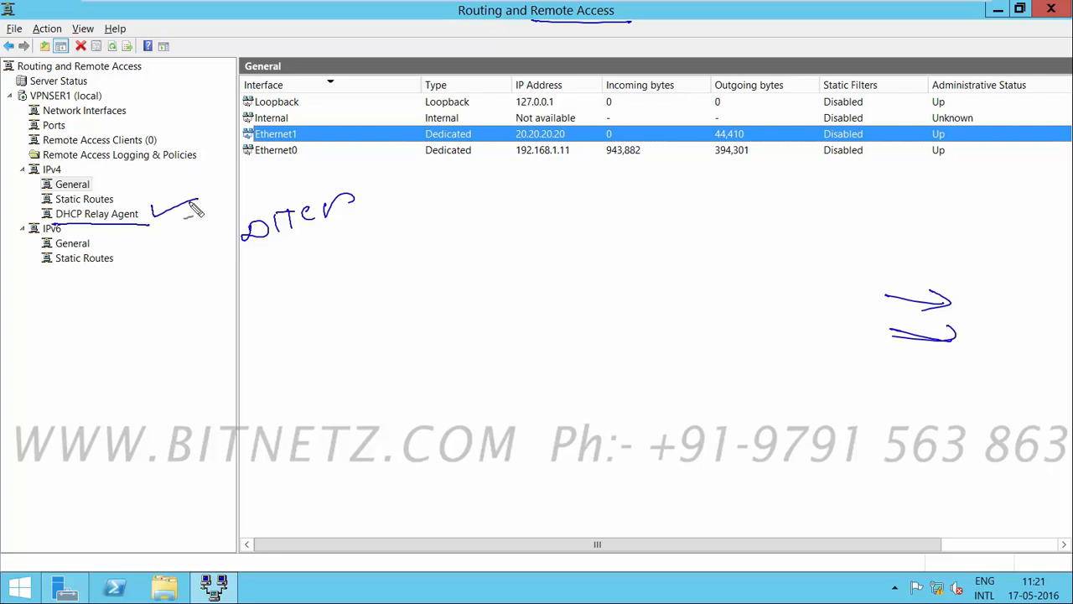
{"action": "left_click", "coordinate": [84, 199]}
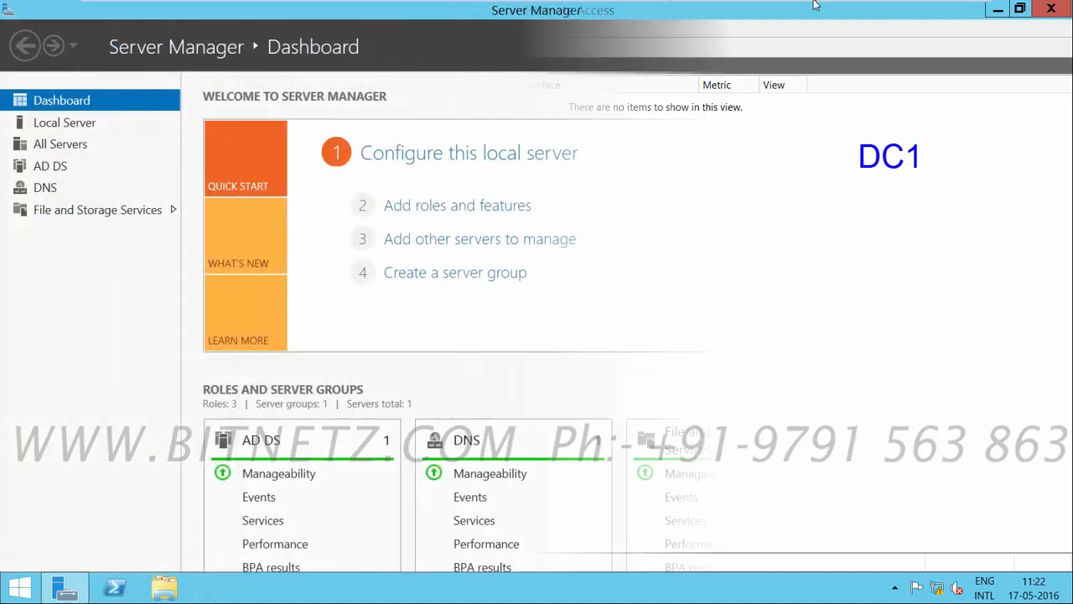
On the DC1 server, open Active Directory Users and Computers full screen and show the Users container of Bitnetz.com.
{"action": "left_click", "coordinate": [950, 46]}
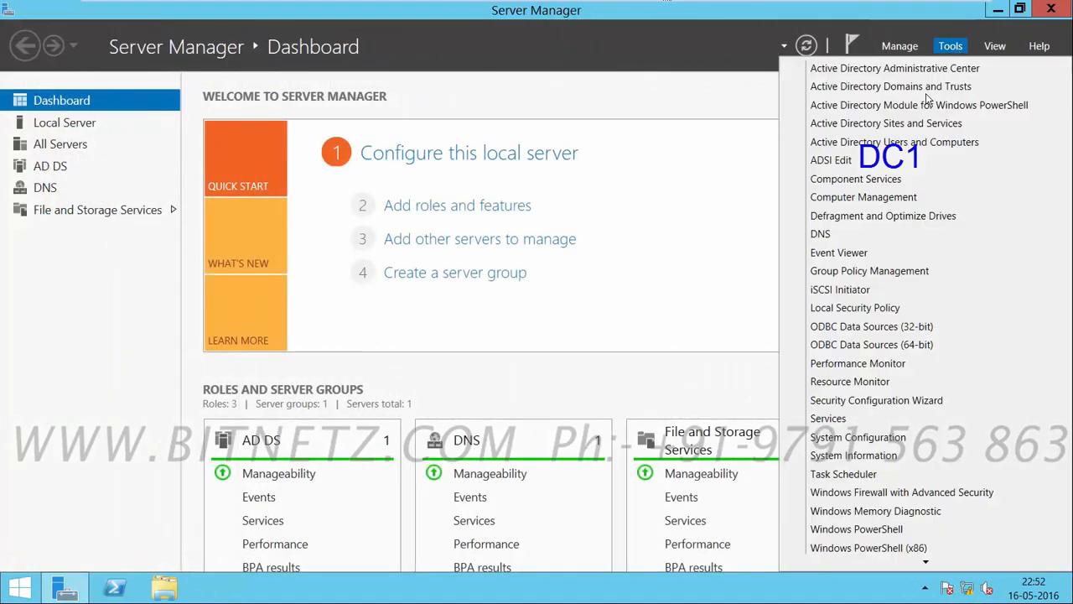
{"action": "left_click", "coordinate": [895, 144]}
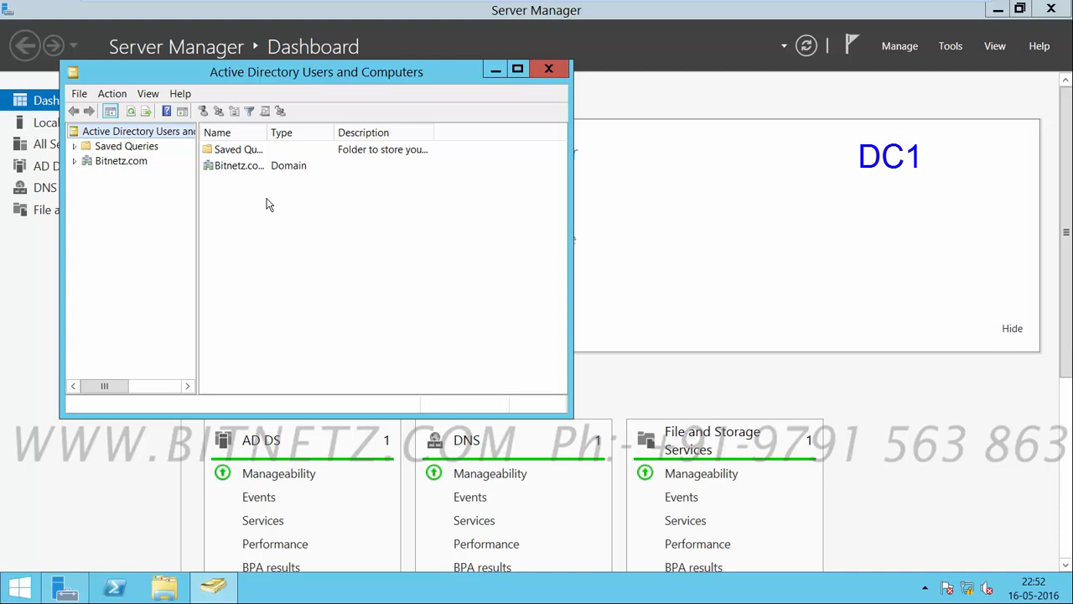
{"action": "left_click", "coordinate": [74, 160]}
{"action": "left_click", "coordinate": [119, 280]}
{"action": "left_click", "coordinate": [517, 70]}
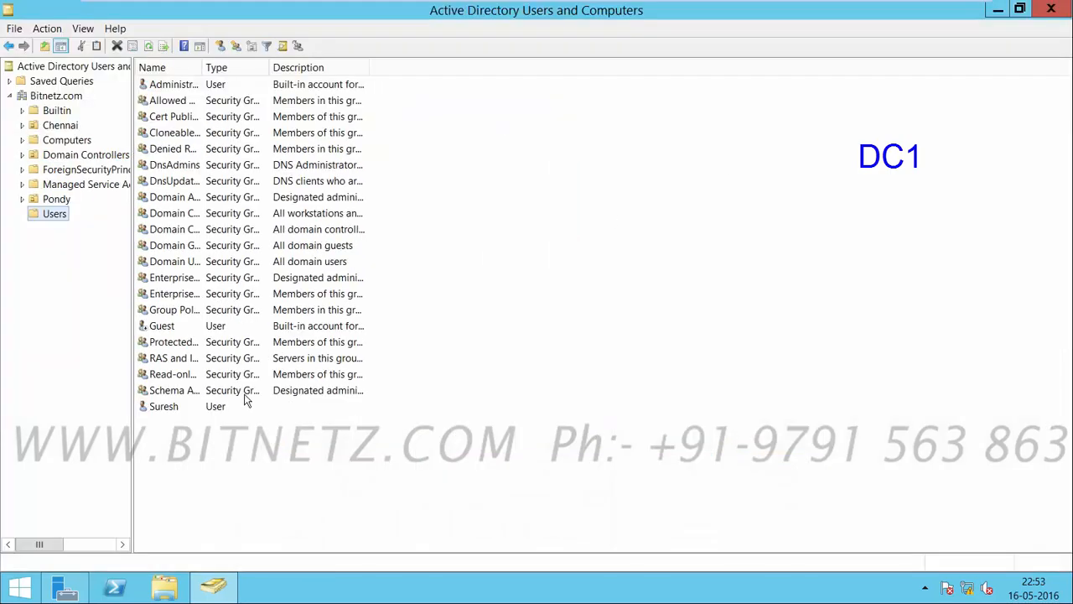
Set the dial-in network access permission of the user account at the end of the Users list to Allow access and save it.
{"action": "double_click", "coordinate": [165, 407]}
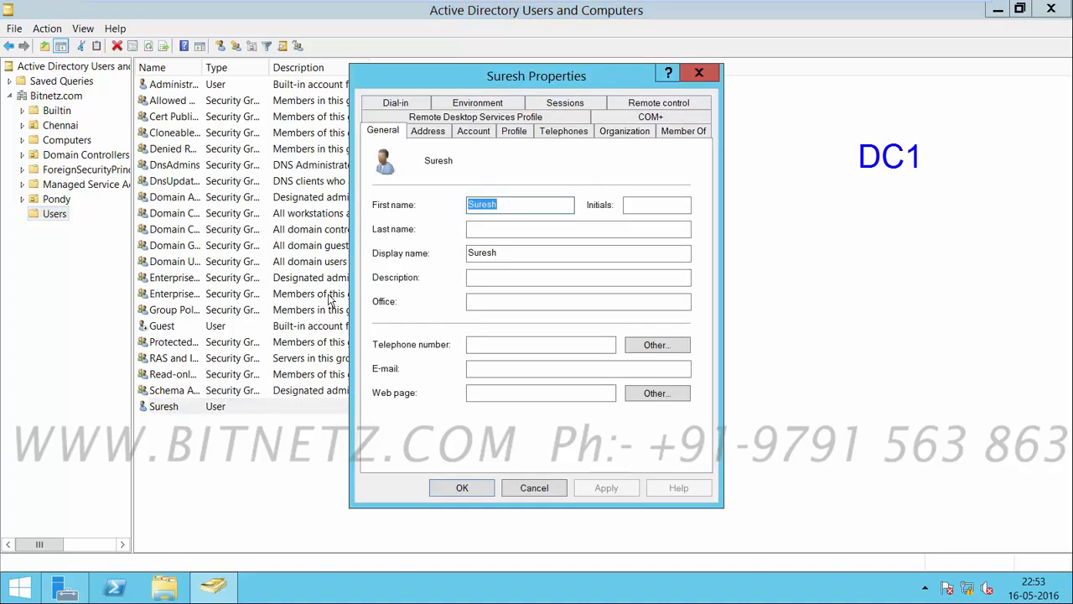
{"action": "left_click", "coordinate": [406, 104]}
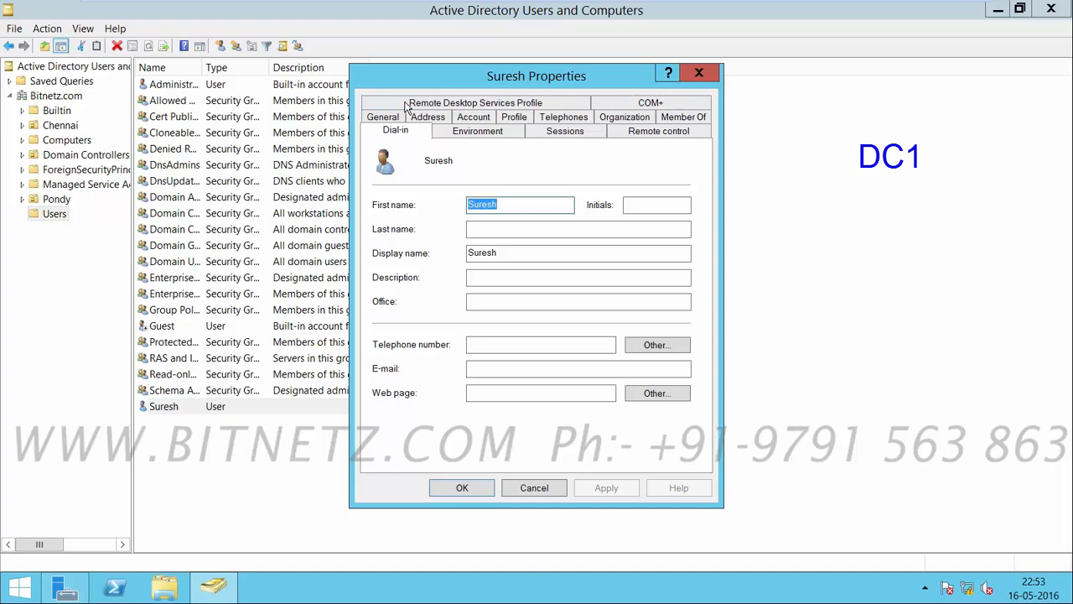
{"action": "left_click", "coordinate": [554, 213]}
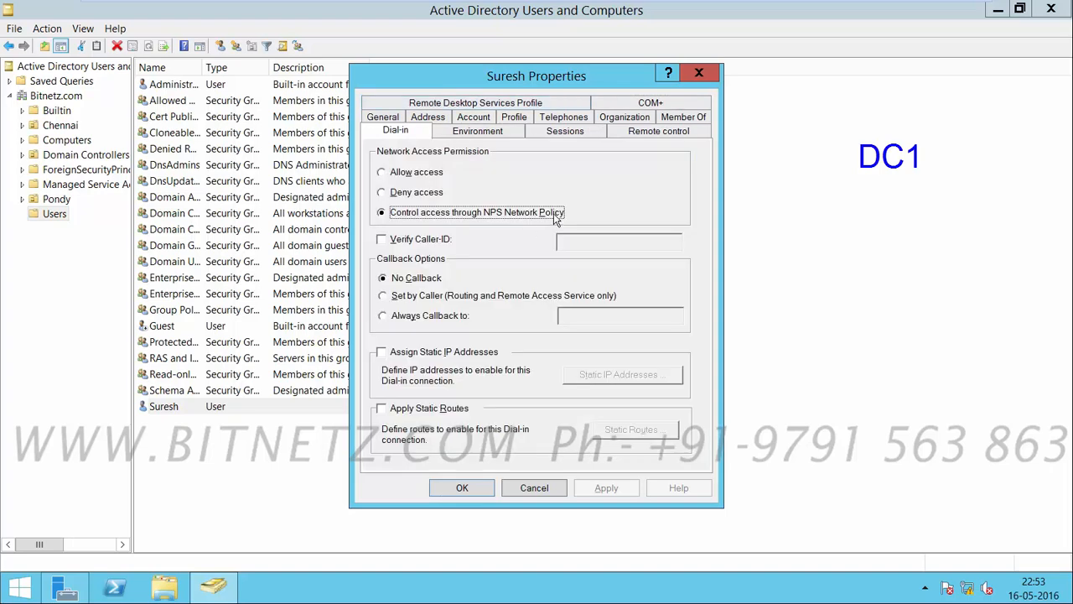
{"action": "key", "text": "ctrl+shift+d"}
{"action": "left_click_drag", "start_coordinate": [481, 222], "coordinate": [619, 207]}
{"action": "mouse_move", "coordinate": [927, 227]}
{"action": "left_mouse_down"}
{"action": "mouse_move", "coordinate": [758, 203]}
{"action": "mouse_move", "coordinate": [715, 215]}
{"action": "mouse_move", "coordinate": [743, 220]}
{"action": "left_mouse_up"}
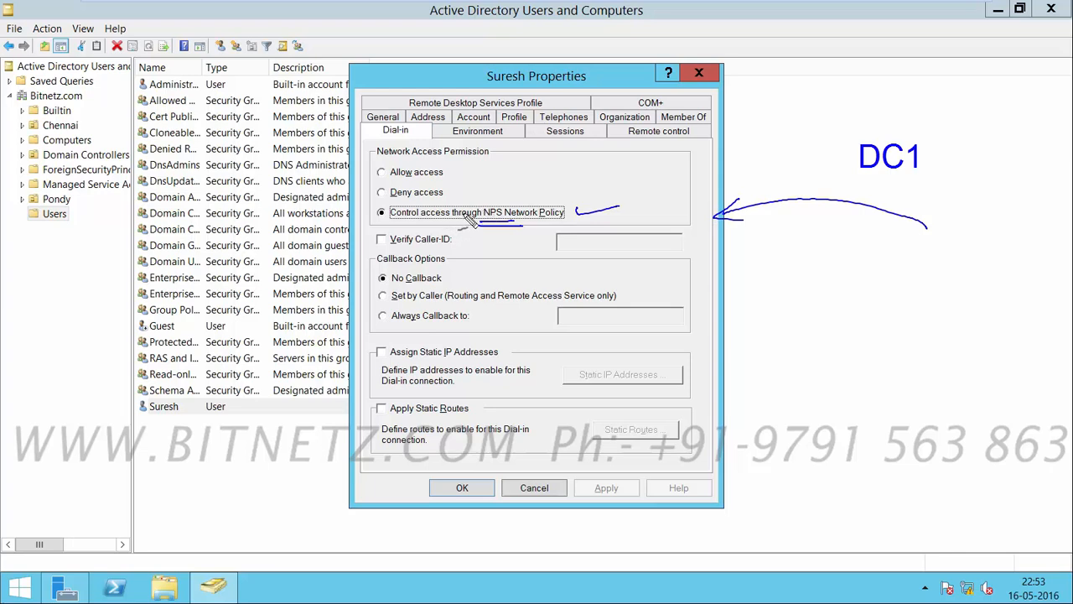
{"action": "left_click_drag", "start_coordinate": [411, 219], "coordinate": [593, 206]}
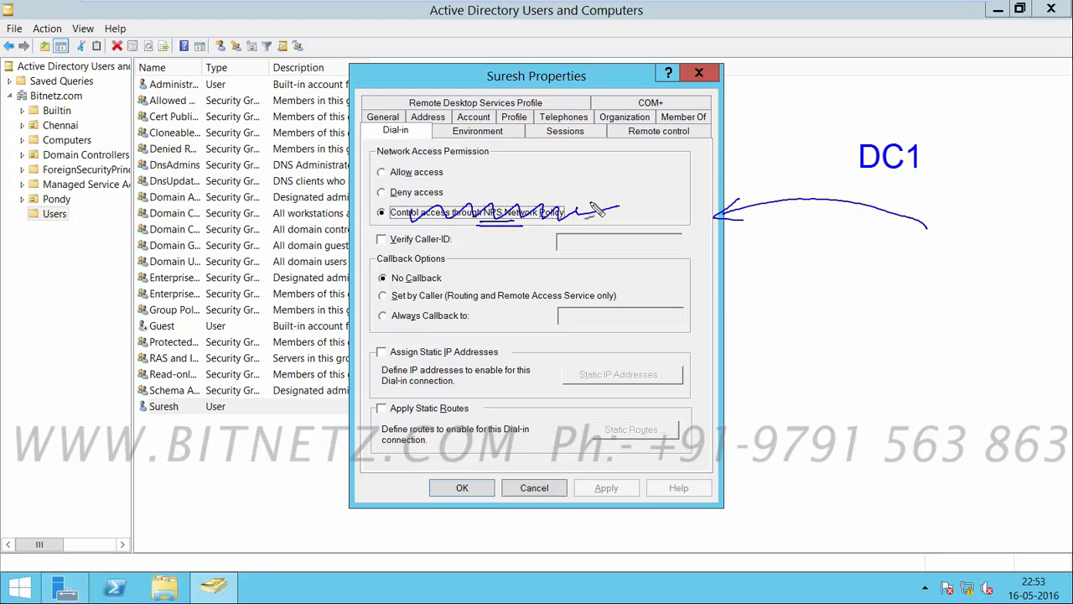
{"action": "key", "text": "Escape"}
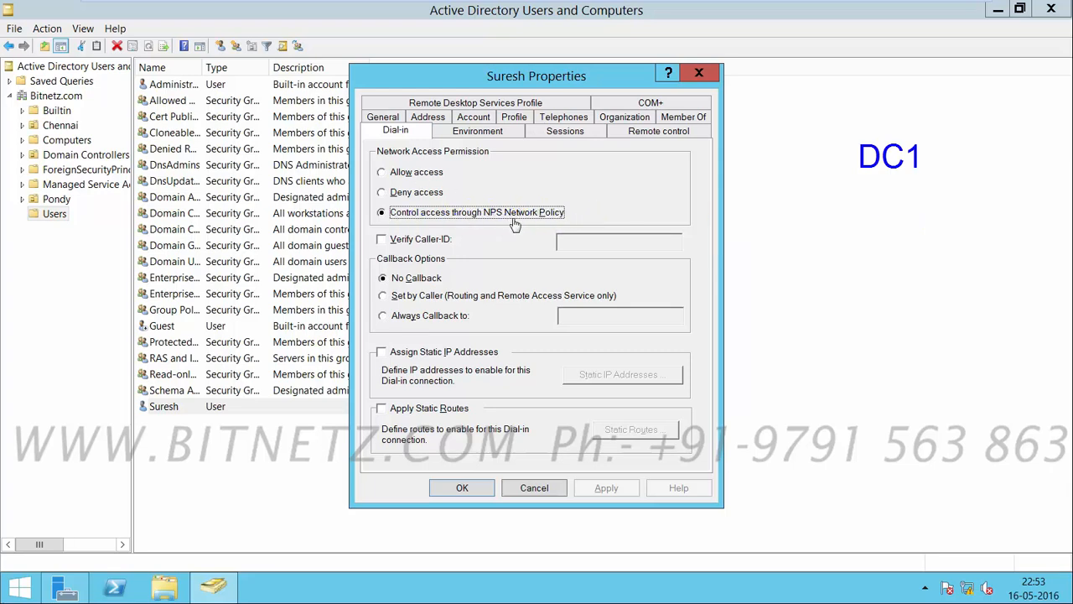
{"action": "left_click", "coordinate": [382, 173]}
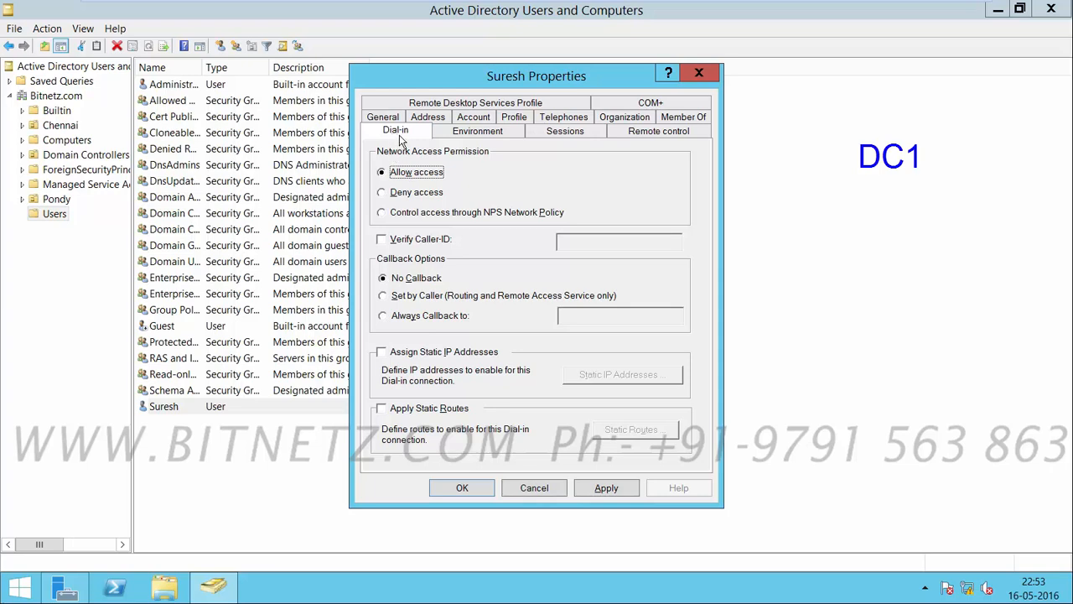
{"action": "left_click", "coordinate": [461, 489]}
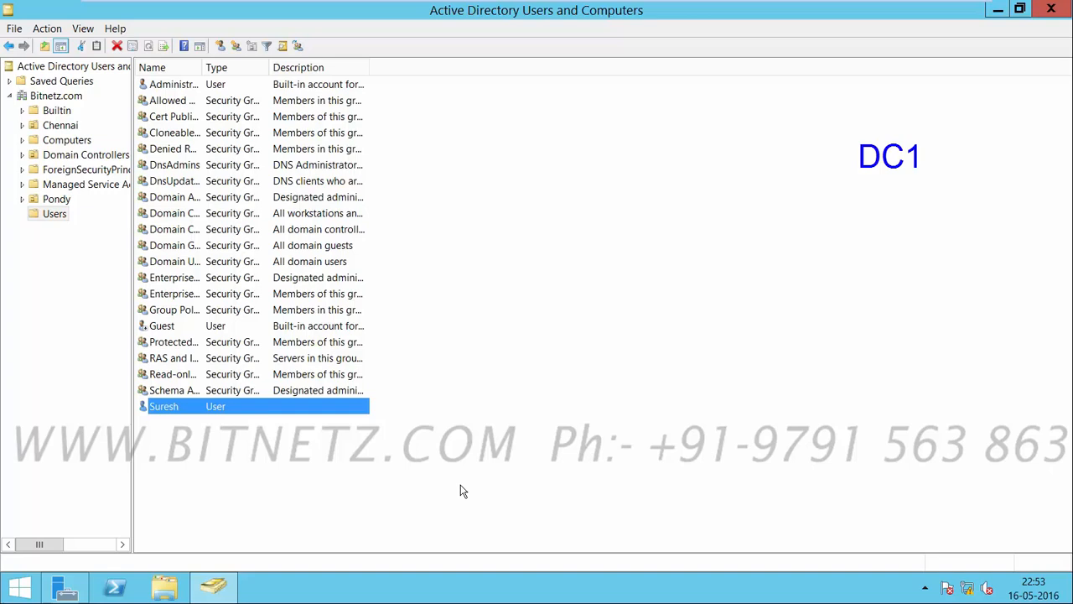
Check which servers are members of the RAS and IAS Servers group and close its properties.
{"action": "left_click", "coordinate": [177, 359]}
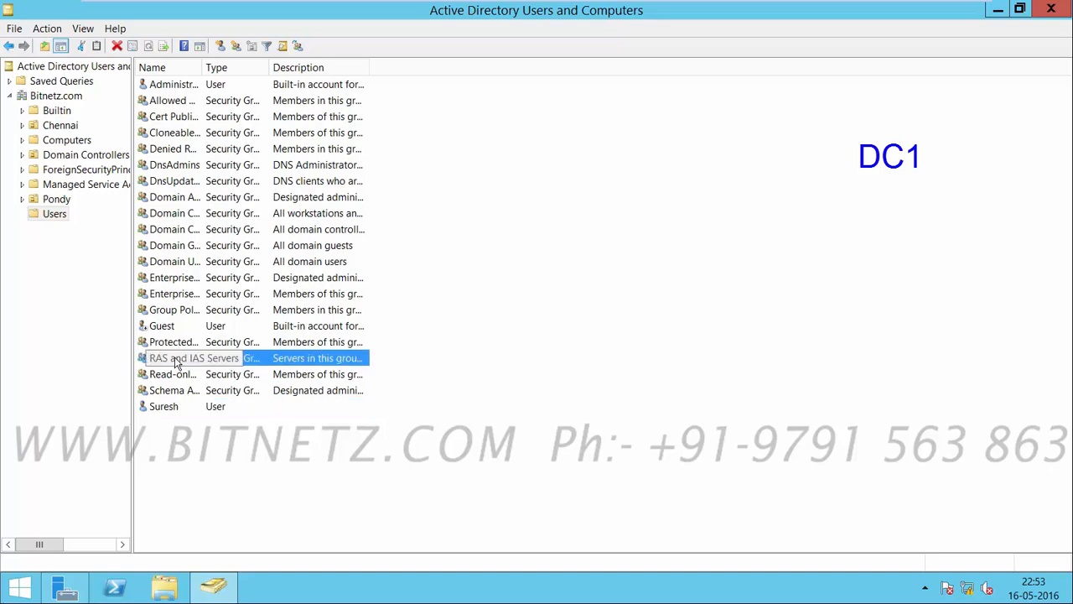
{"action": "right_click", "coordinate": [174, 356]}
{"action": "left_click", "coordinate": [228, 489]}
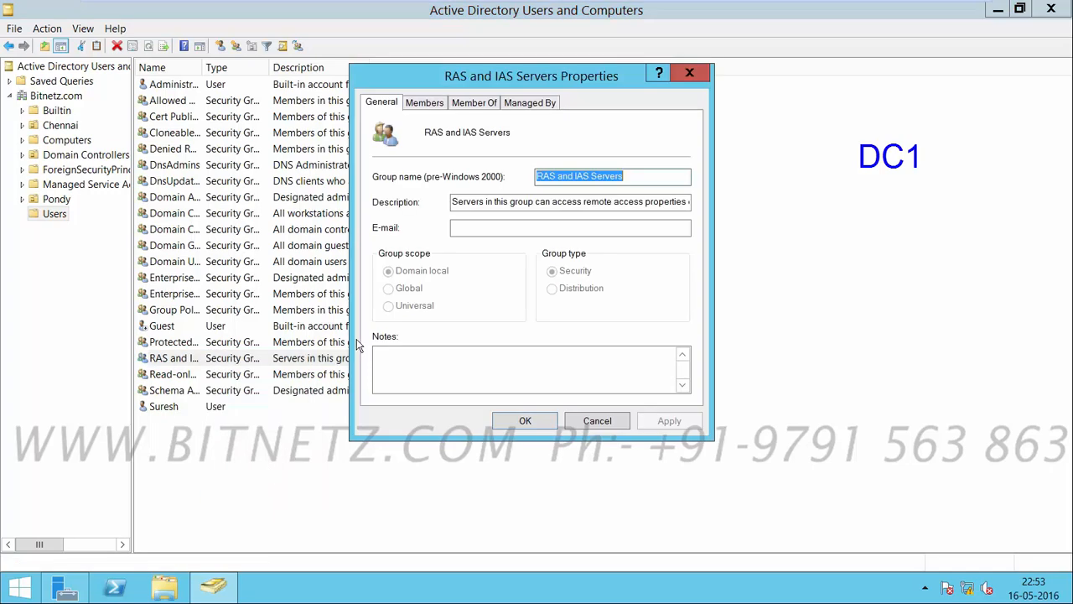
{"action": "left_click", "coordinate": [431, 104]}
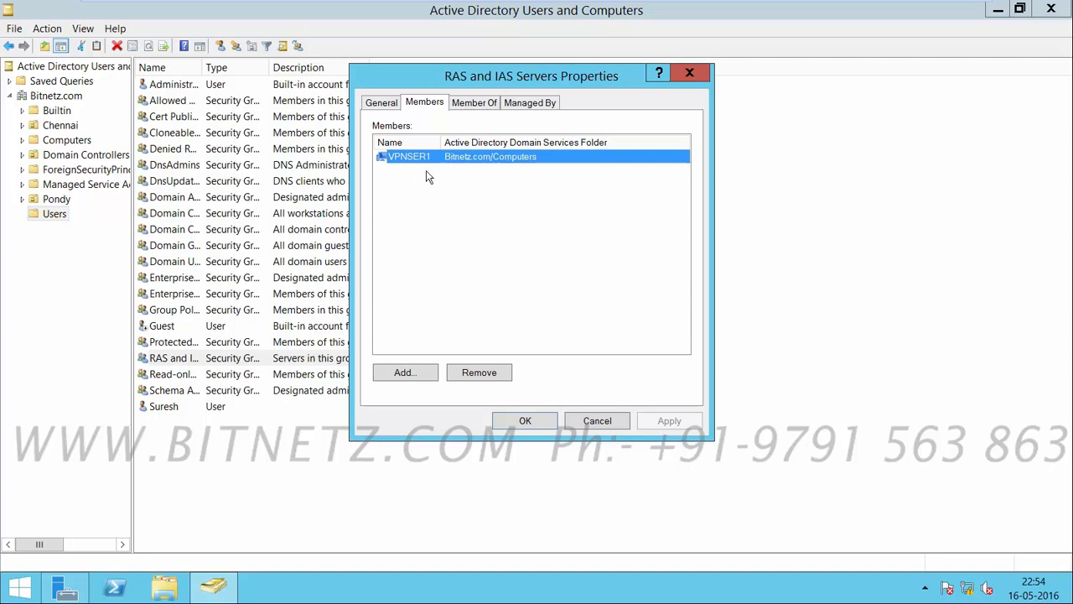
{"action": "left_click", "coordinate": [525, 421]}
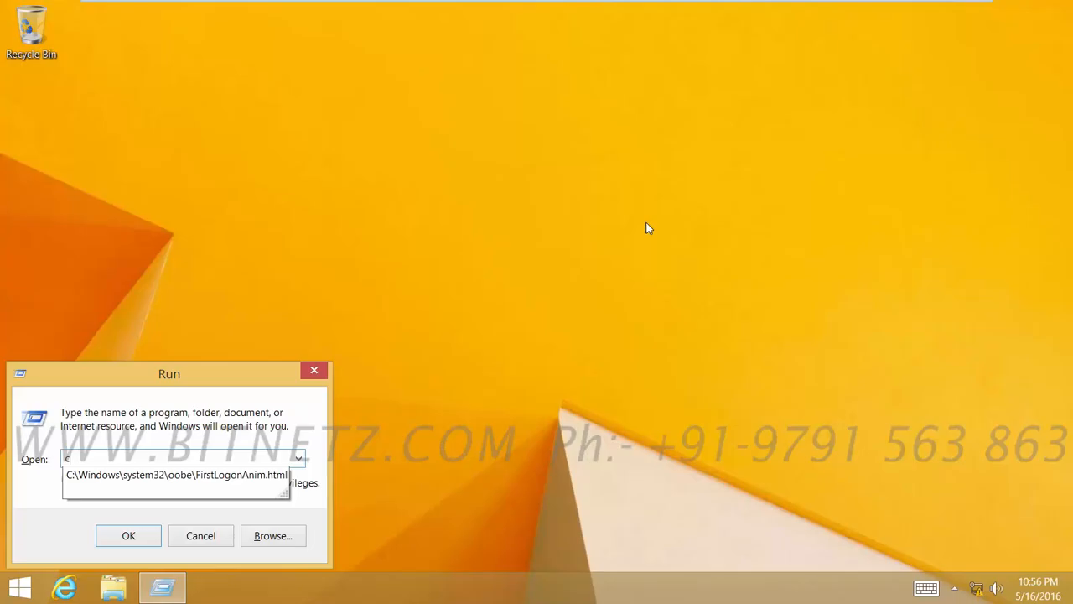
On the win8-1 client, run ipconfig /all in a command prompt and examine the Ethernet0 adapter's IP configuration.
{"action": "type", "text": "md"}
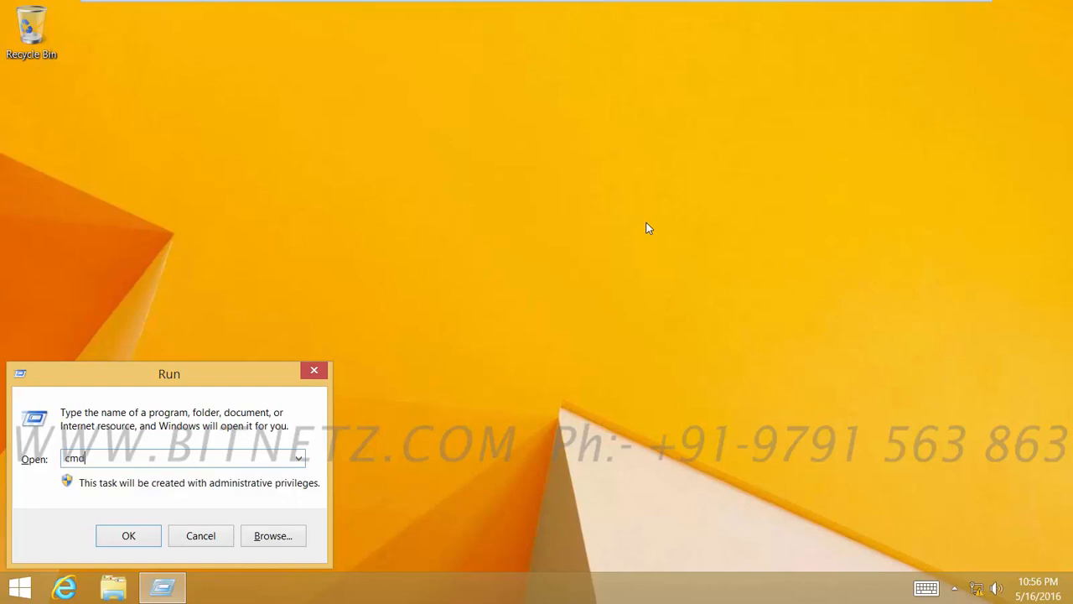
{"action": "key", "text": "Return"}
{"action": "type", "text": "ipconfig /all"}
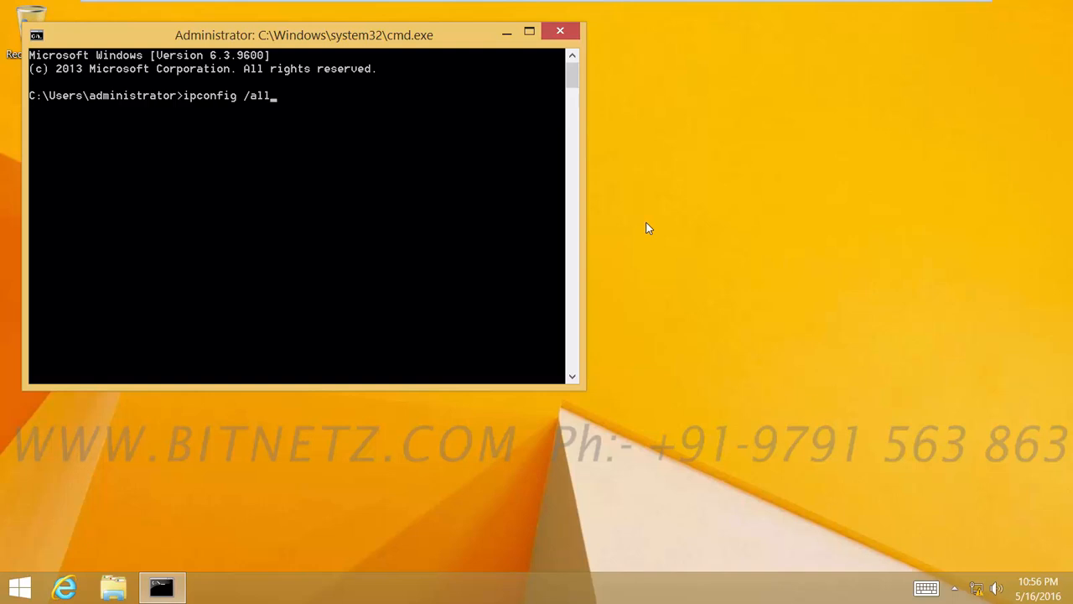
{"action": "key", "text": "Return"}
{"action": "scroll", "coordinate": [402, 245], "scroll_direction": "up", "scroll_amount": 9}
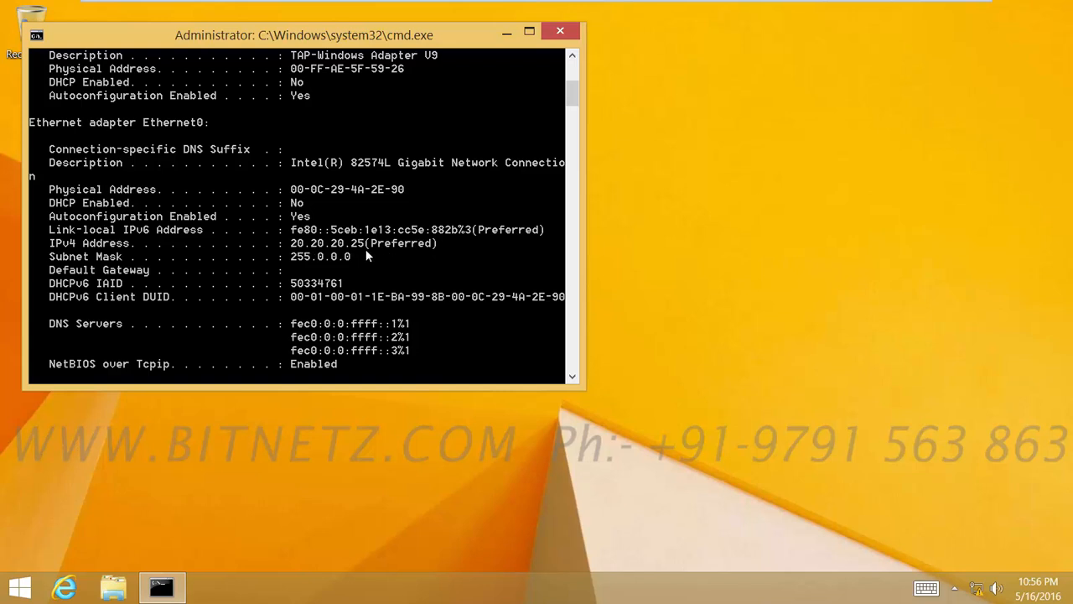
{"action": "scroll", "coordinate": [366, 248], "scroll_direction": "down", "scroll_amount": 5}
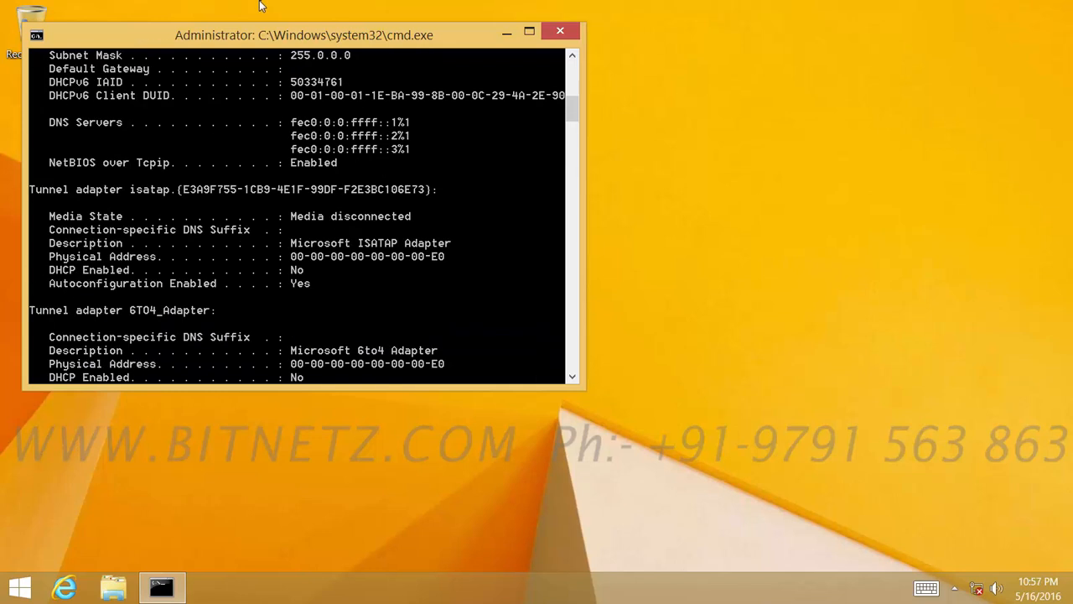
Put the win8-1 virtual machine's network adapter on the custom network VMnet3 and save the virtual machine settings.
{"action": "left_click", "coordinate": [217, 10]}
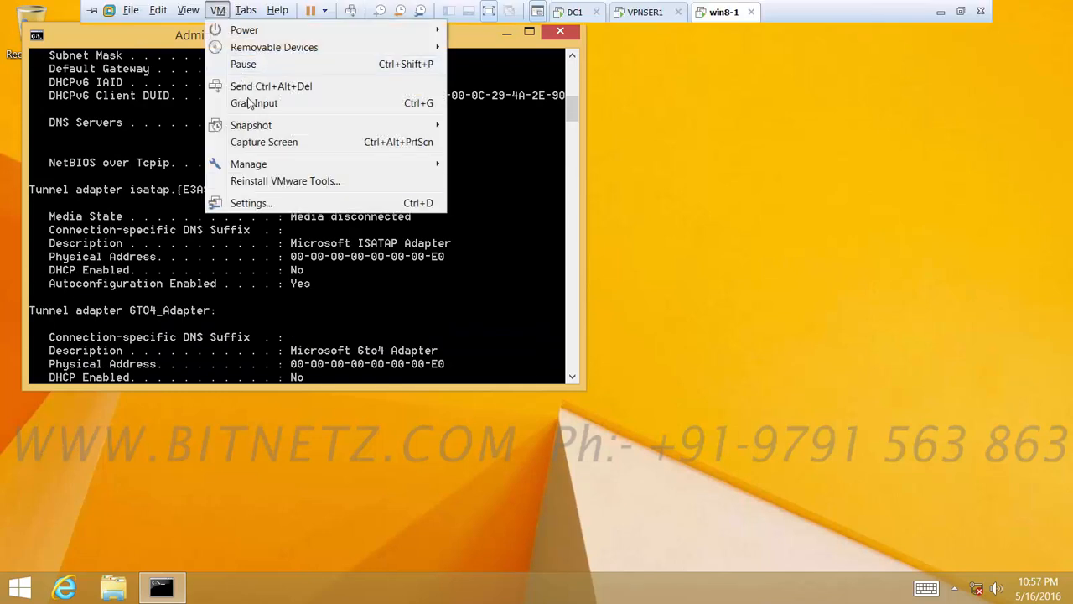
{"action": "left_click", "coordinate": [248, 205]}
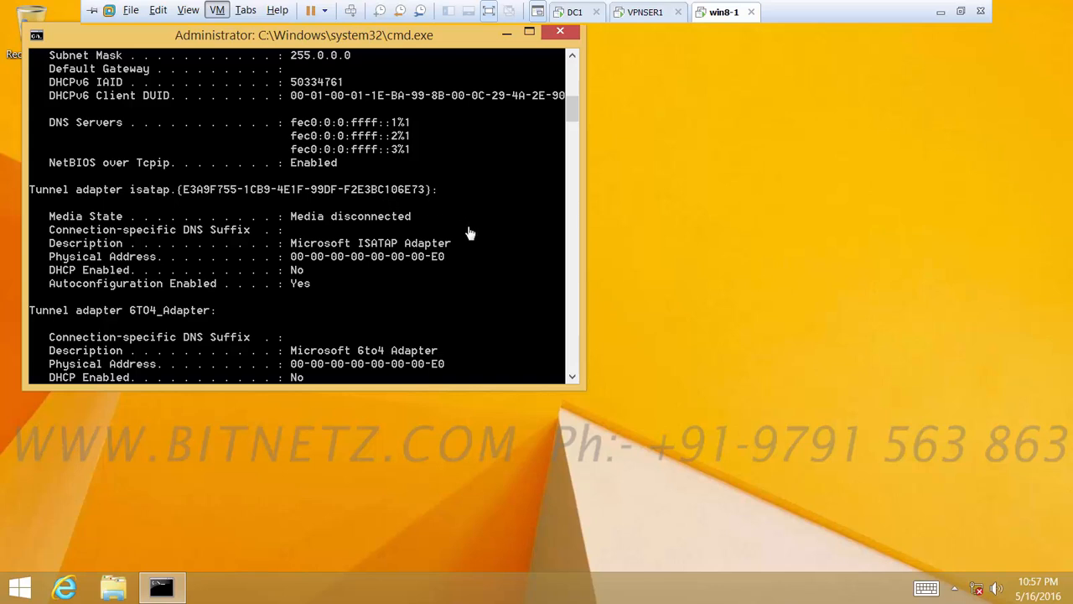
{"action": "left_click", "coordinate": [329, 170]}
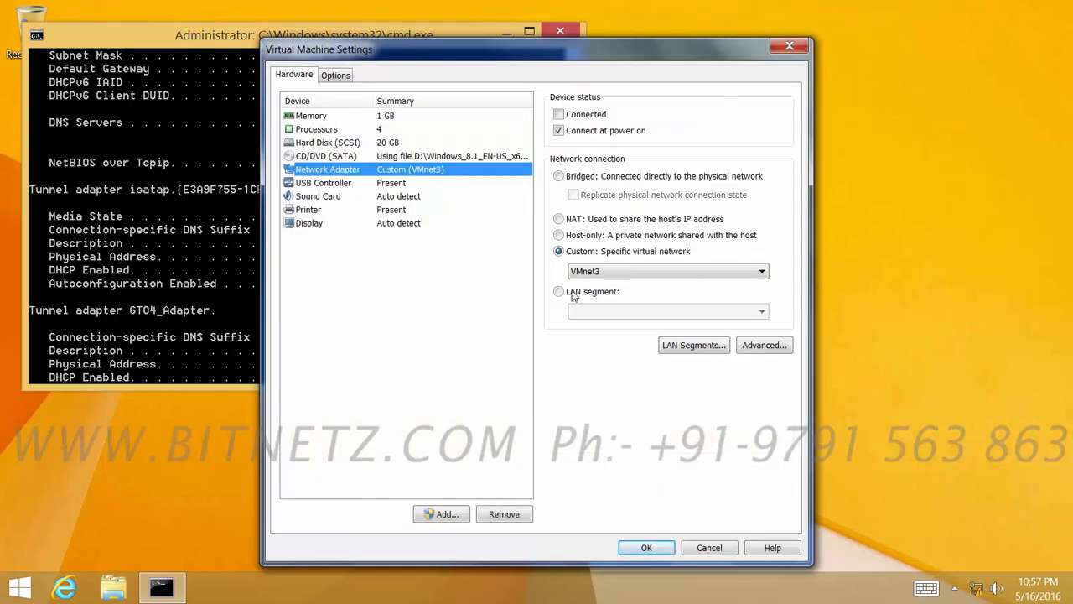
{"action": "left_click", "coordinate": [644, 550]}
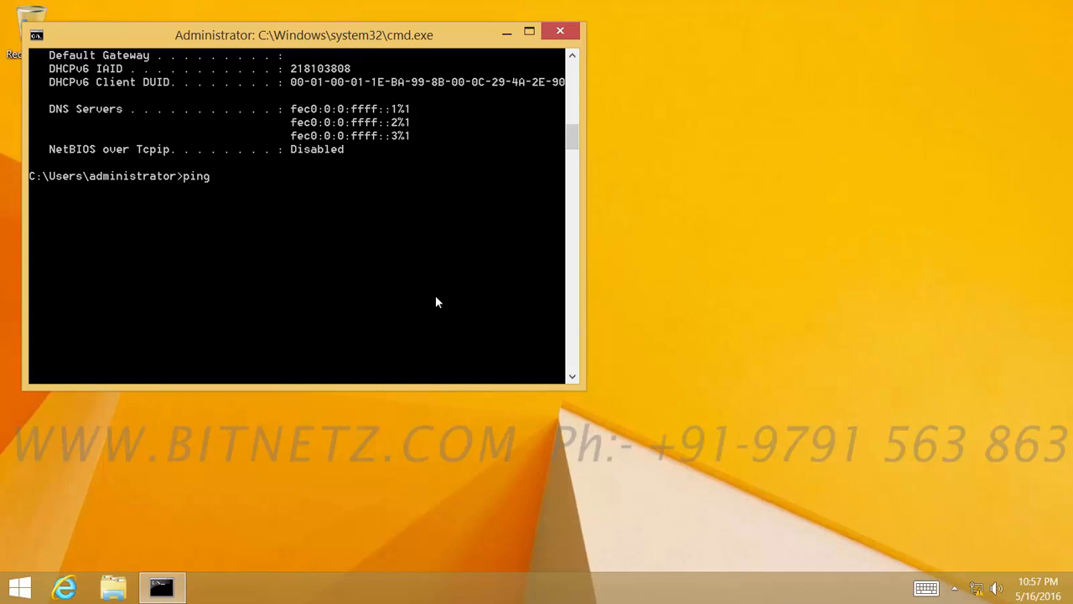
Ping the VPN server at 20.20.20.20 from the command prompt and run ipconfig to check the client's addressing.
{"action": "type", "text": "0.20.20.20"}
{"action": "key", "text": "Return"}
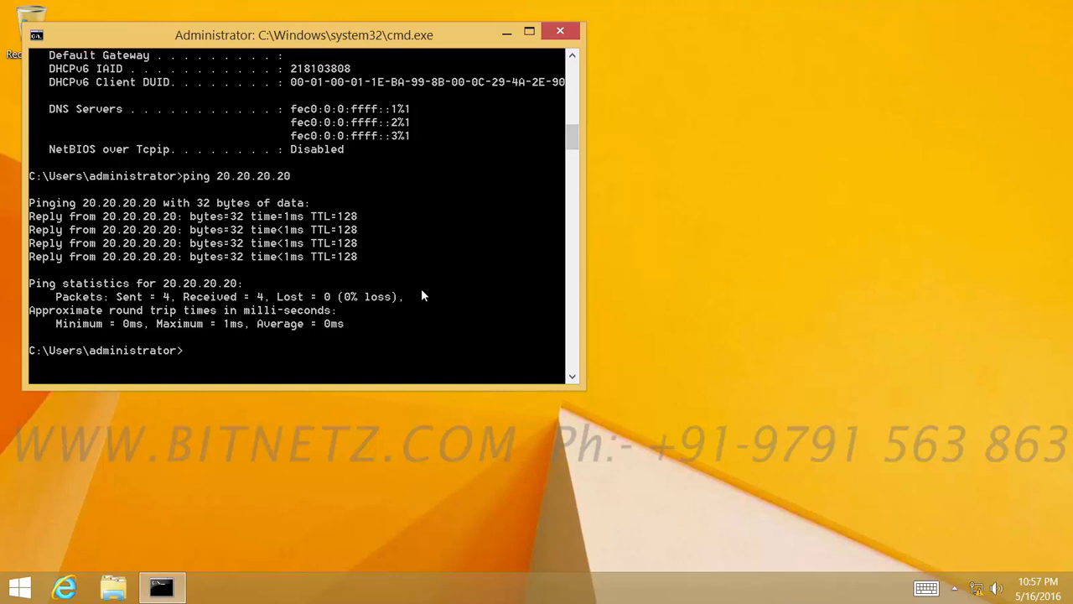
{"action": "key", "text": "Up"}
{"action": "key", "text": "Up"}
{"action": "key", "text": "BackSpace"}
{"action": "key", "text": "BackSpace"}
{"action": "key", "text": "BackSpace"}
{"action": "key", "text": "BackSpace"}
{"action": "key", "text": "BackSpace"}
{"action": "key", "text": "Return"}
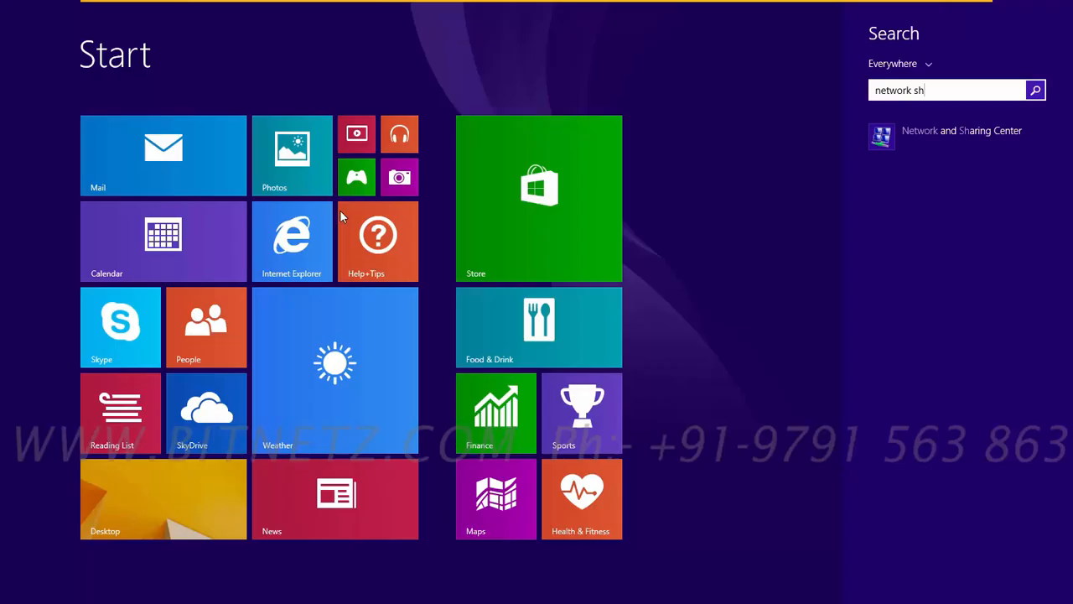
From Network and Sharing Center, start a new workplace VPN connection and postpone setting up the Internet connection.
{"action": "left_click", "coordinate": [938, 127]}
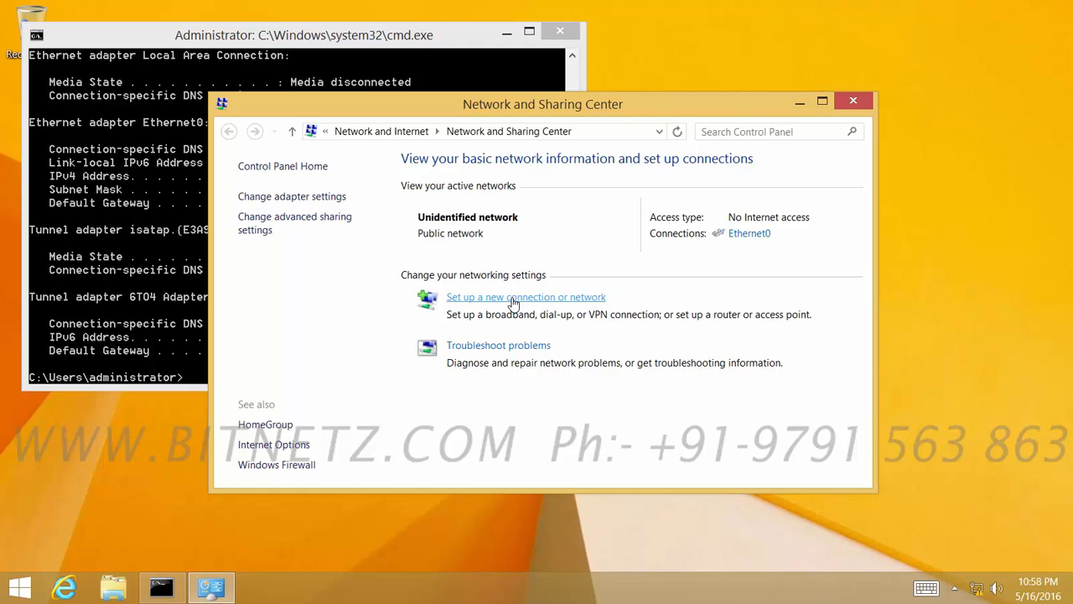
{"action": "left_click", "coordinate": [515, 299]}
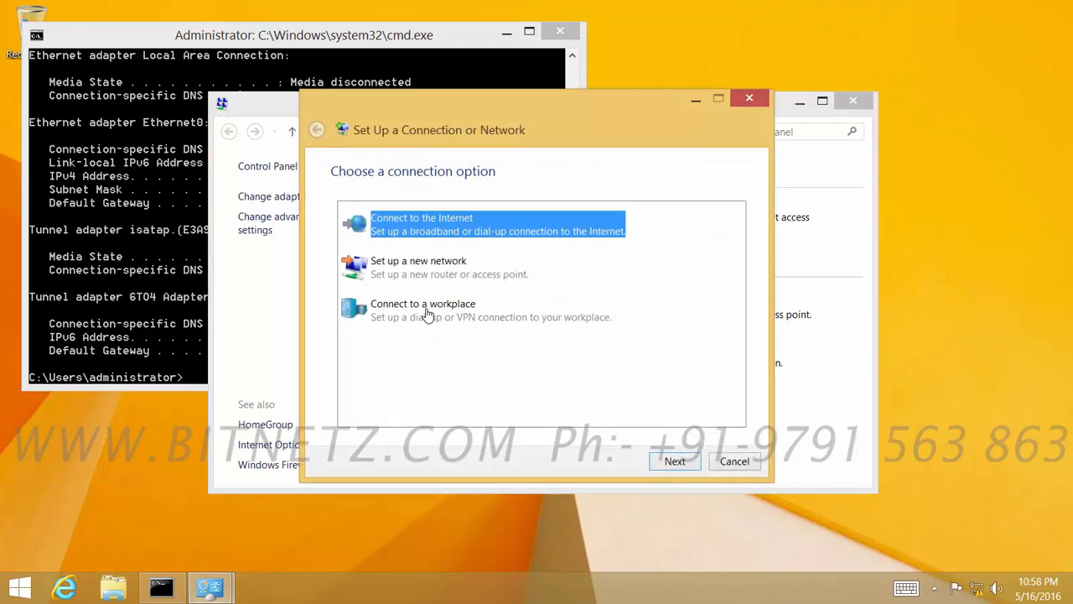
{"action": "left_click", "coordinate": [428, 315]}
{"action": "left_click", "coordinate": [674, 463]}
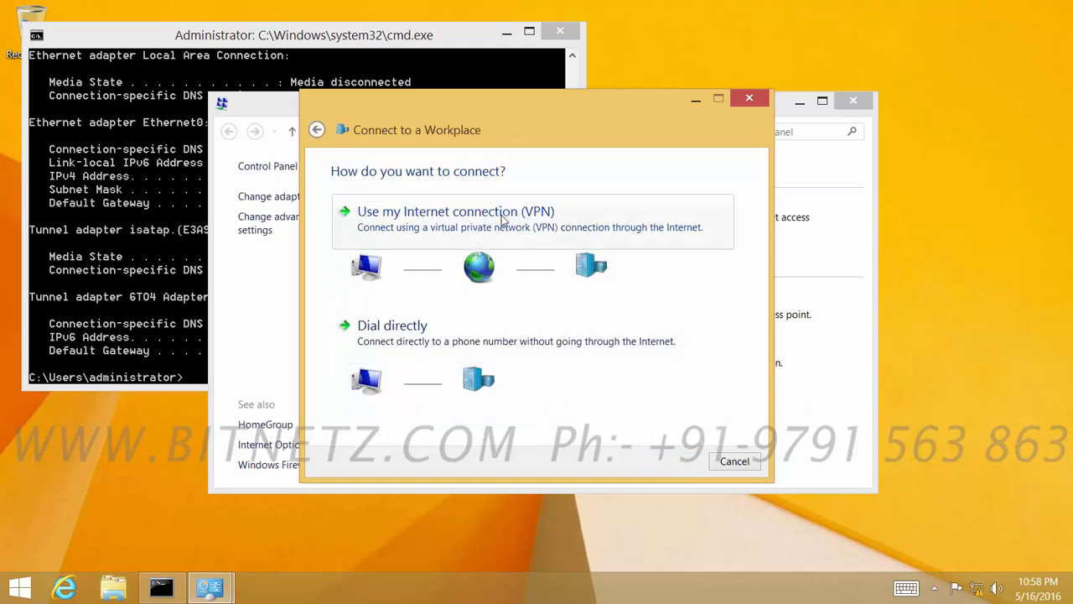
{"action": "left_click", "coordinate": [503, 220]}
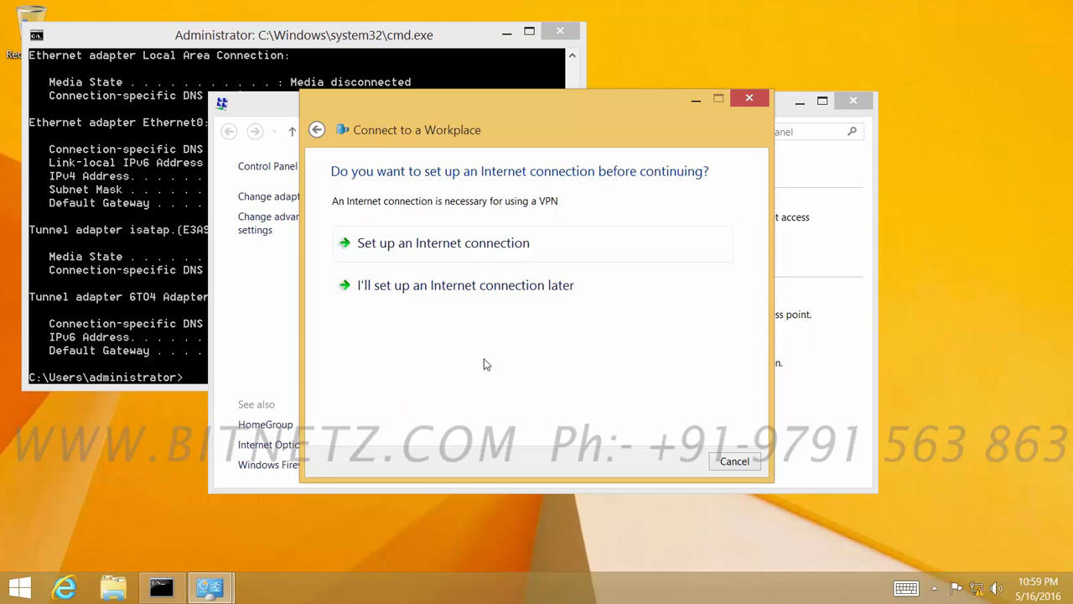
{"action": "left_click", "coordinate": [426, 289]}
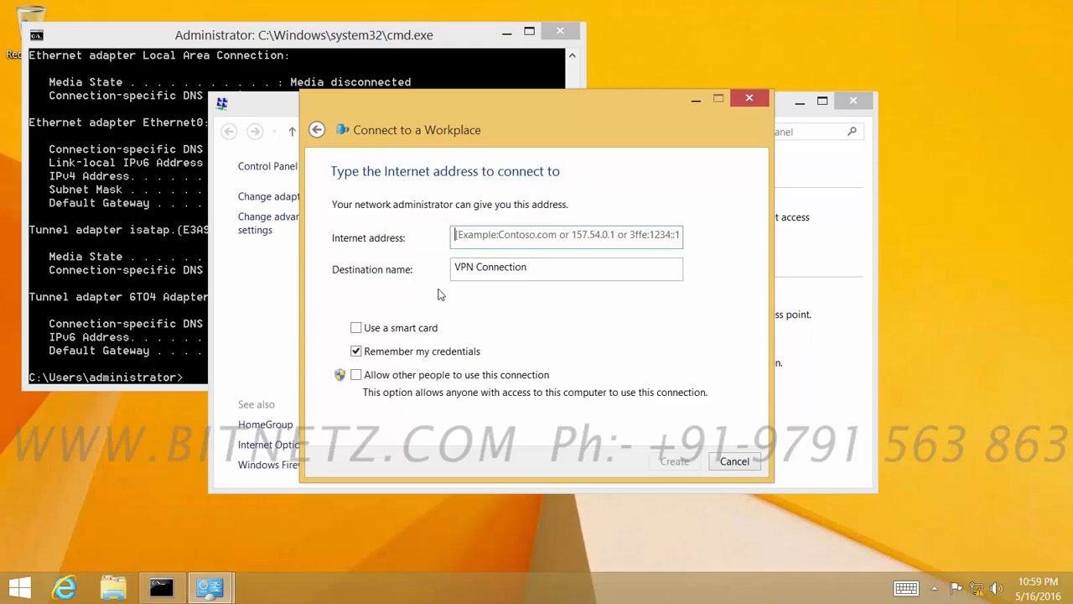
Create the VPN connection with Internet address 20.20.20.20, keeping the name VPN Connection and turning off remembering of credentials.
{"action": "left_click", "coordinate": [466, 236]}
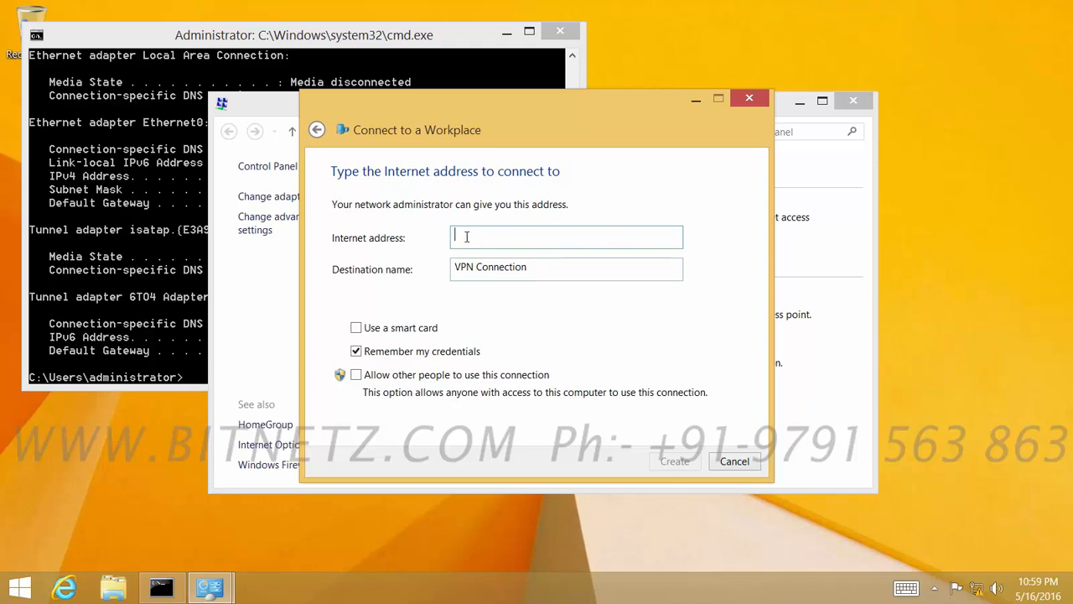
{"action": "type", "text": "20.20.20"}
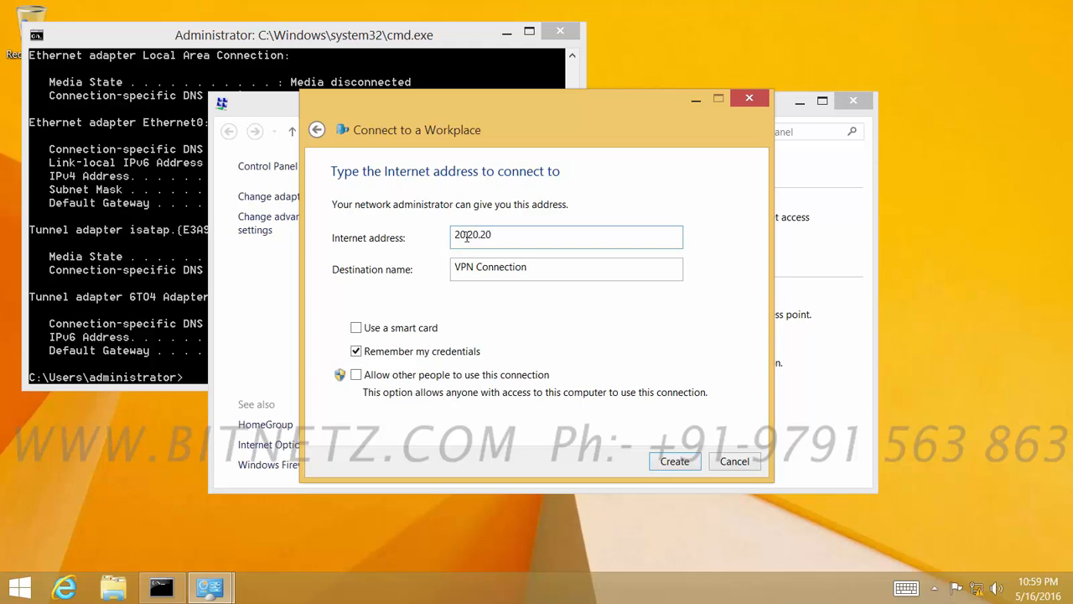
{"action": "type", "text": ".20"}
{"action": "left_click", "coordinate": [534, 268]}
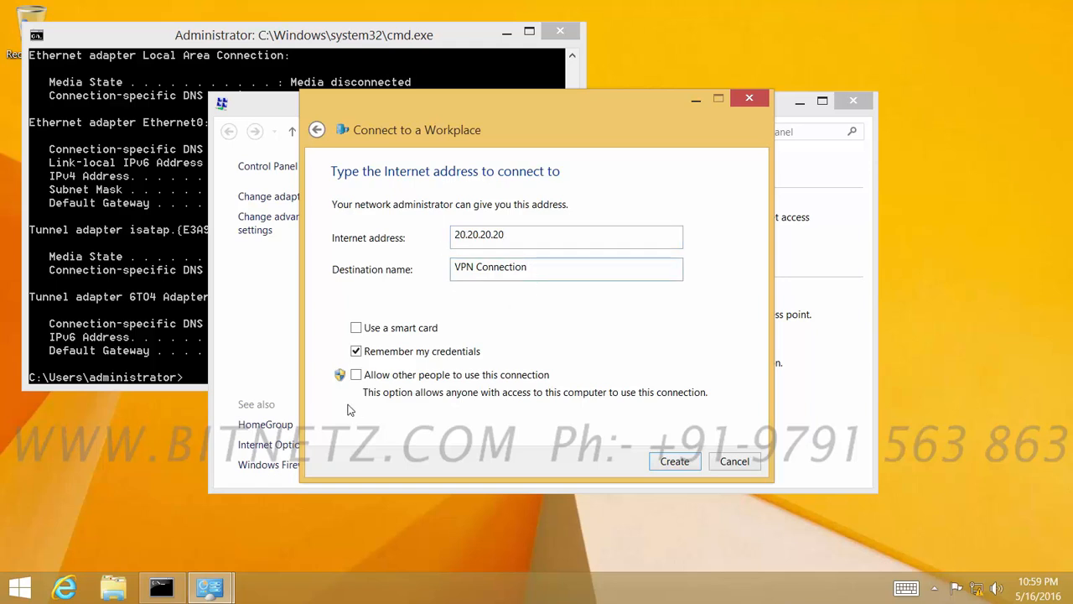
{"action": "left_click", "coordinate": [356, 352]}
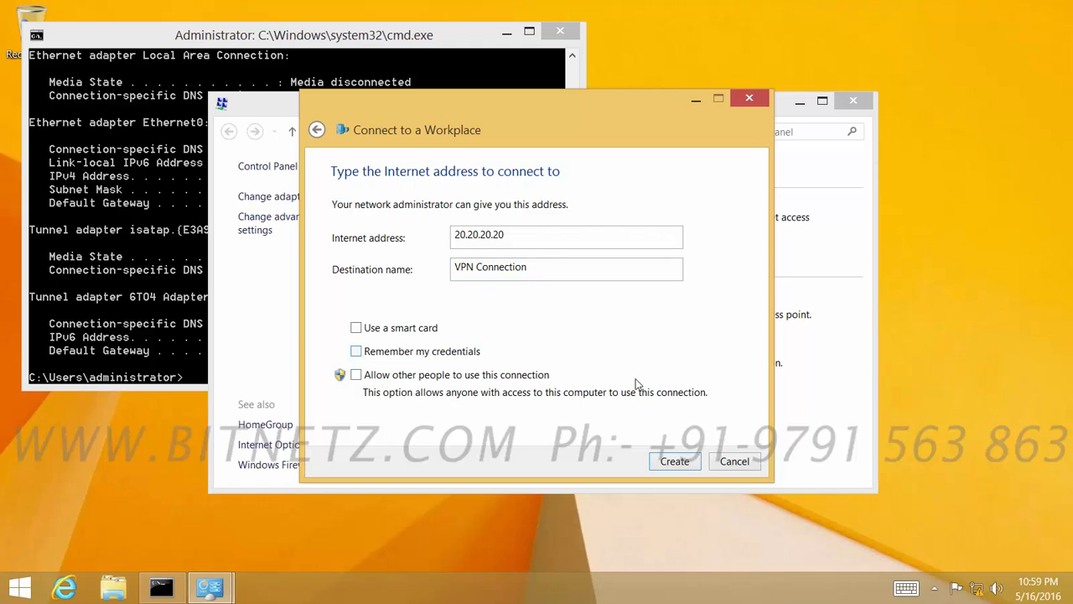
{"action": "left_click", "coordinate": [677, 466]}
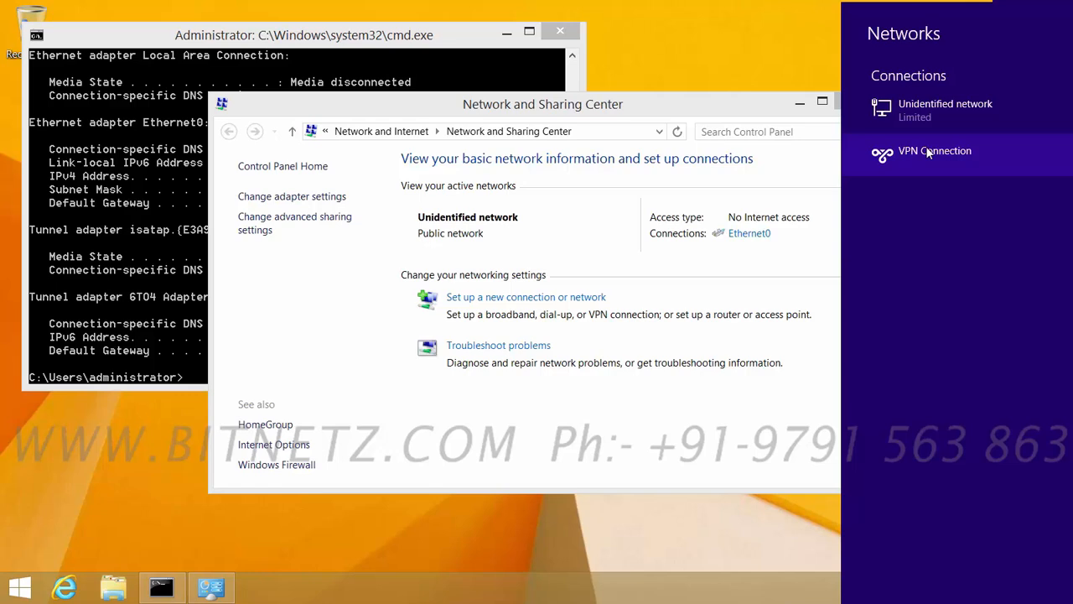
Connect VPN Connection, signing in with the bitnetz.com domain user name and the account password.
{"action": "left_click", "coordinate": [928, 152]}
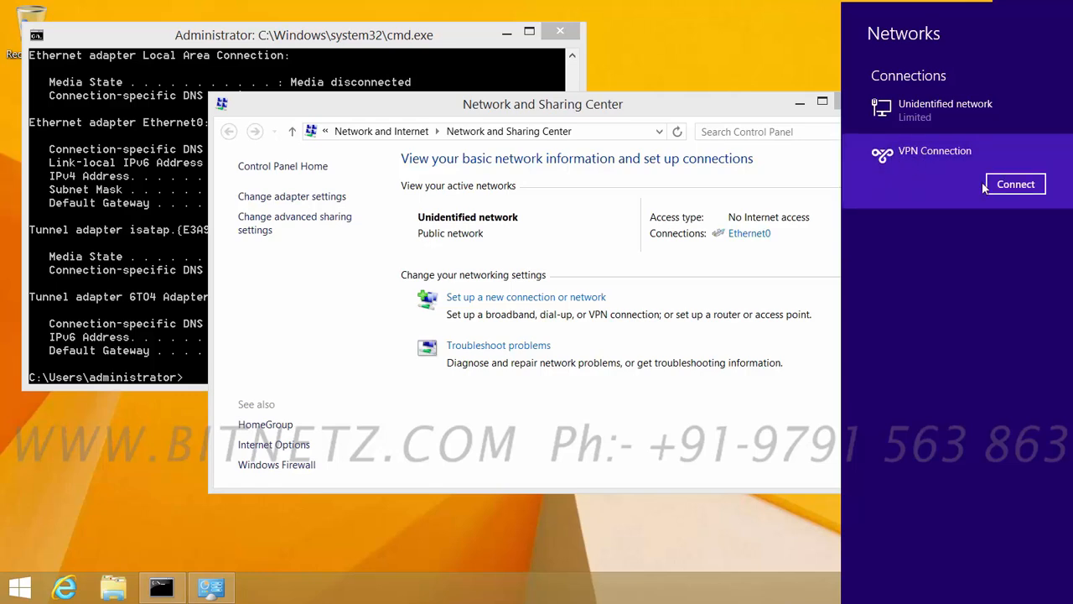
{"action": "left_click", "coordinate": [1013, 186]}
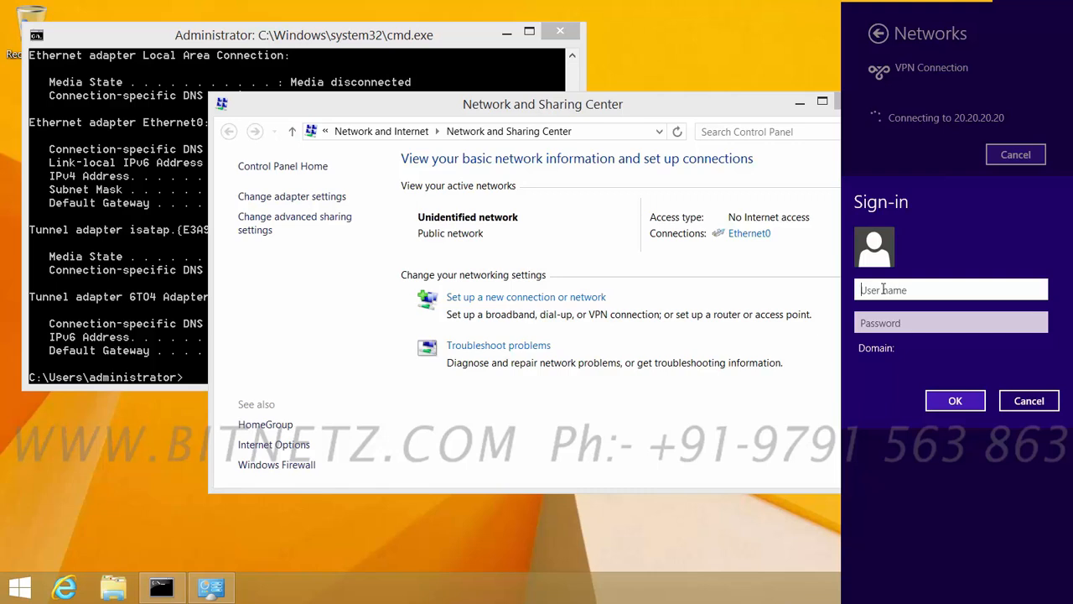
{"action": "type", "text": "bitnetz.com\\"}
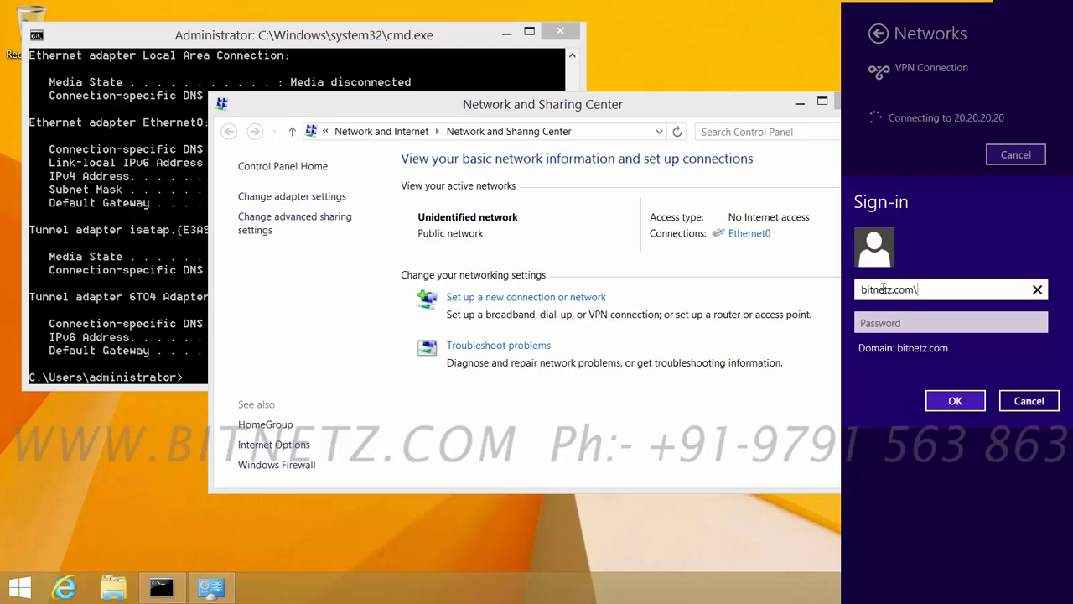
{"action": "type", "text": "suresh"}
{"action": "left_click", "coordinate": [877, 322]}
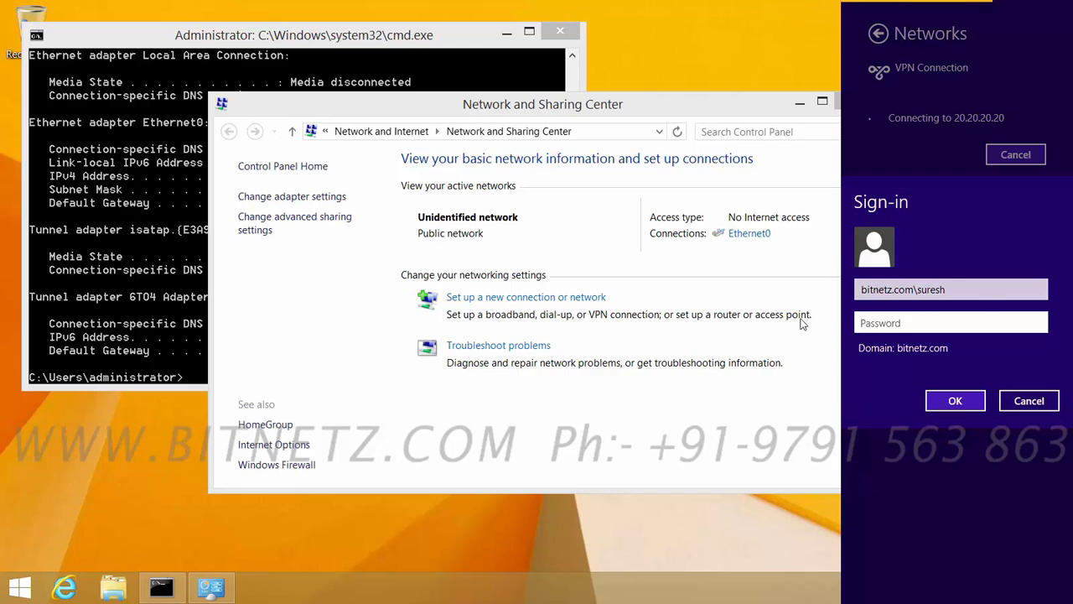
{"action": "type", "text": "•••••••••"}
{"action": "left_click", "coordinate": [945, 399]}
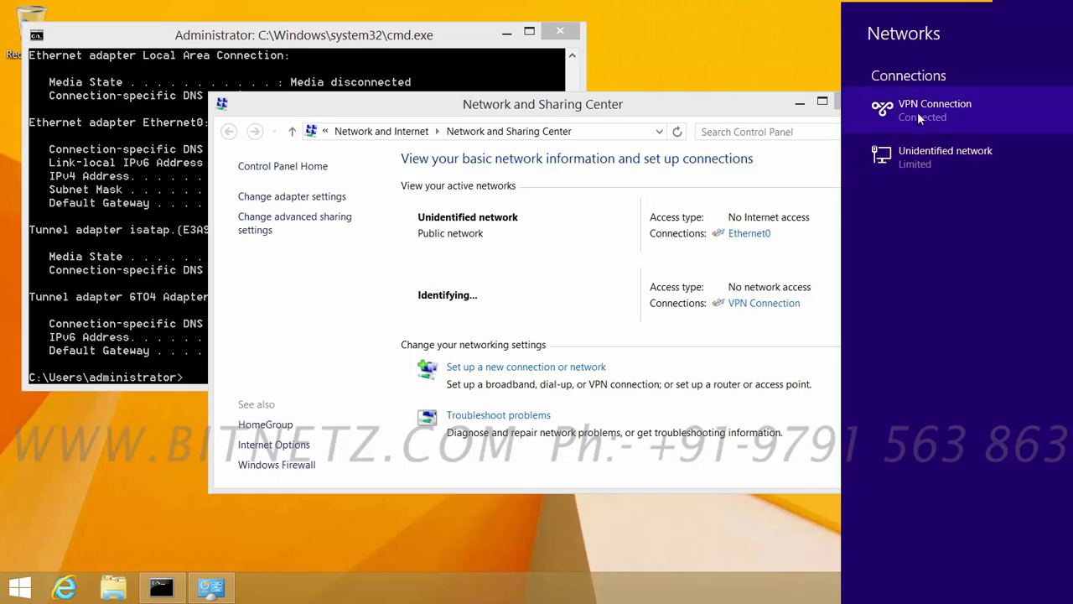
Run ipconfig in the command prompt and examine the IPv4 address assigned to the VPN Connection PPP adapter.
{"action": "left_click", "coordinate": [166, 279]}
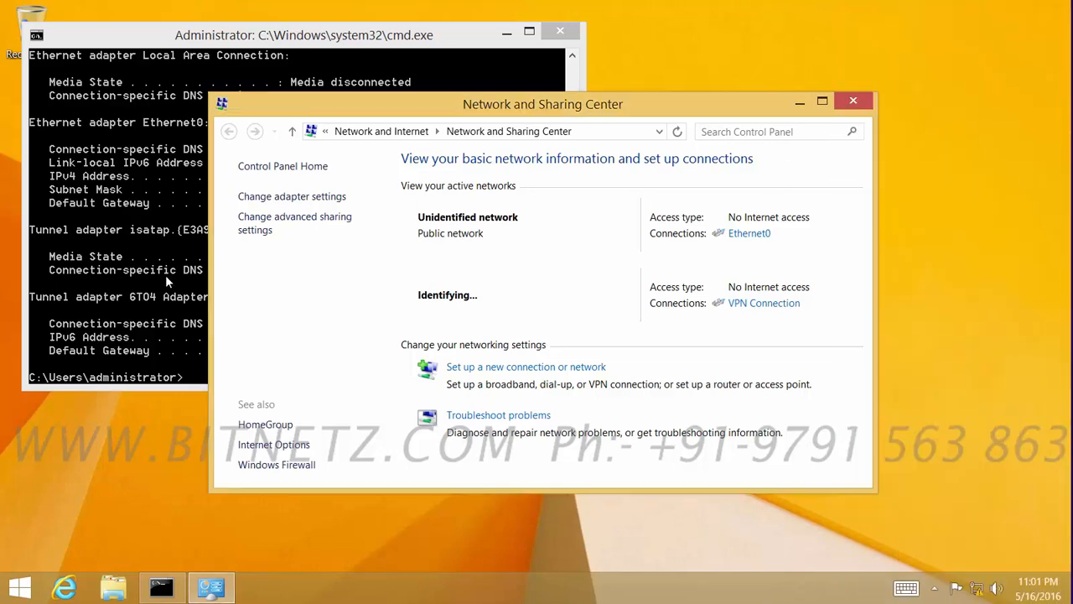
{"action": "left_click", "coordinate": [165, 280]}
{"action": "type", "text": "ipconfig"}
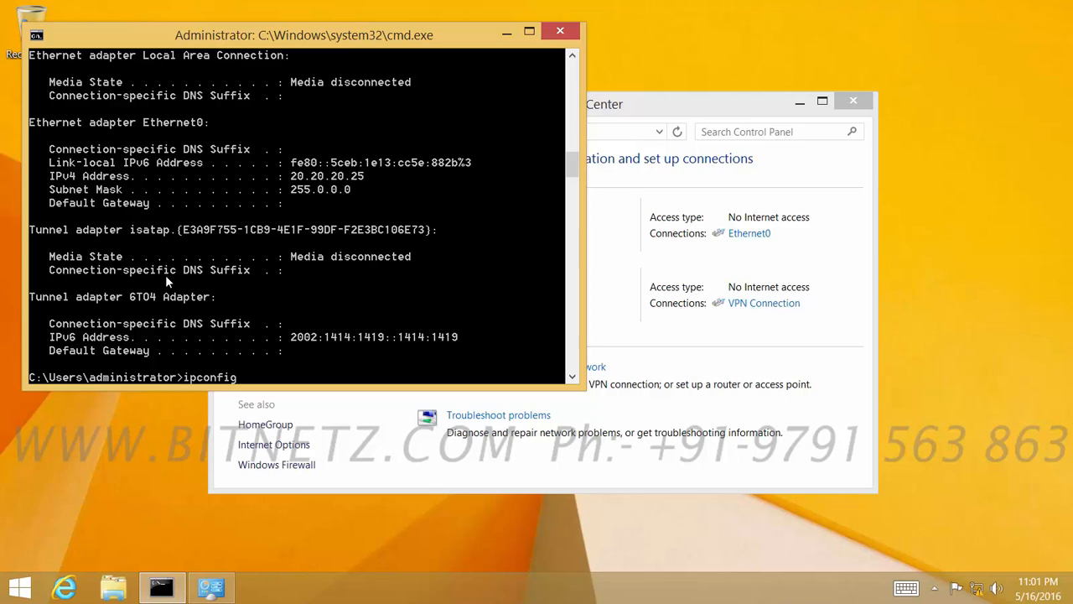
{"action": "key", "text": "Return"}
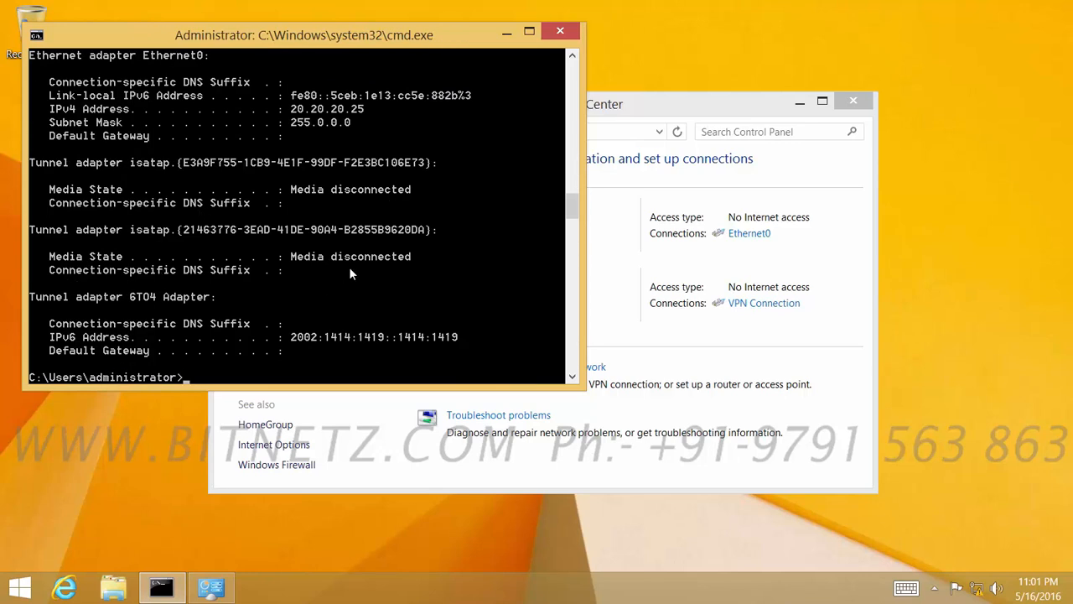
{"action": "scroll", "coordinate": [350, 267], "scroll_direction": "up", "scroll_amount": 2}
{"action": "scroll", "coordinate": [352, 266], "scroll_direction": "up", "scroll_amount": 2}
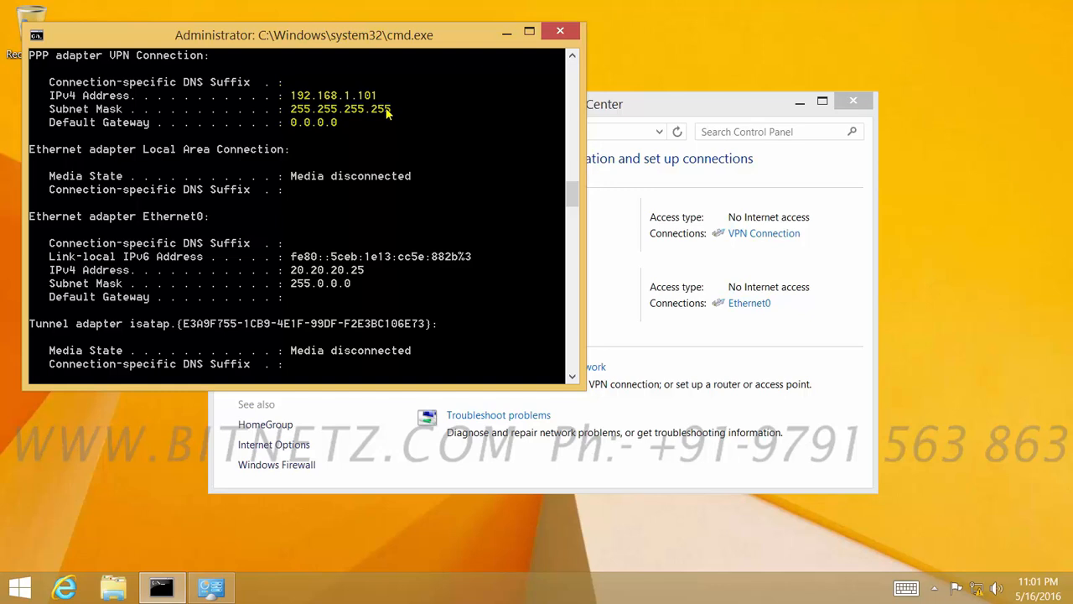
{"action": "key", "text": "ctrl+shift+d"}
{"action": "mouse_move", "coordinate": [314, 74]}
{"action": "left_mouse_down"}
{"action": "mouse_move", "coordinate": [353, 106]}
{"action": "mouse_move", "coordinate": [350, 81]}
{"action": "mouse_move", "coordinate": [286, 78]}
{"action": "mouse_move", "coordinate": [284, 90]}
{"action": "left_mouse_up"}
{"action": "mouse_move", "coordinate": [353, 81]}
{"action": "left_mouse_down"}
{"action": "mouse_move", "coordinate": [390, 99]}
{"action": "mouse_move", "coordinate": [375, 102]}
{"action": "mouse_move", "coordinate": [357, 101]}
{"action": "mouse_move", "coordinate": [441, 78]}
{"action": "left_mouse_up"}
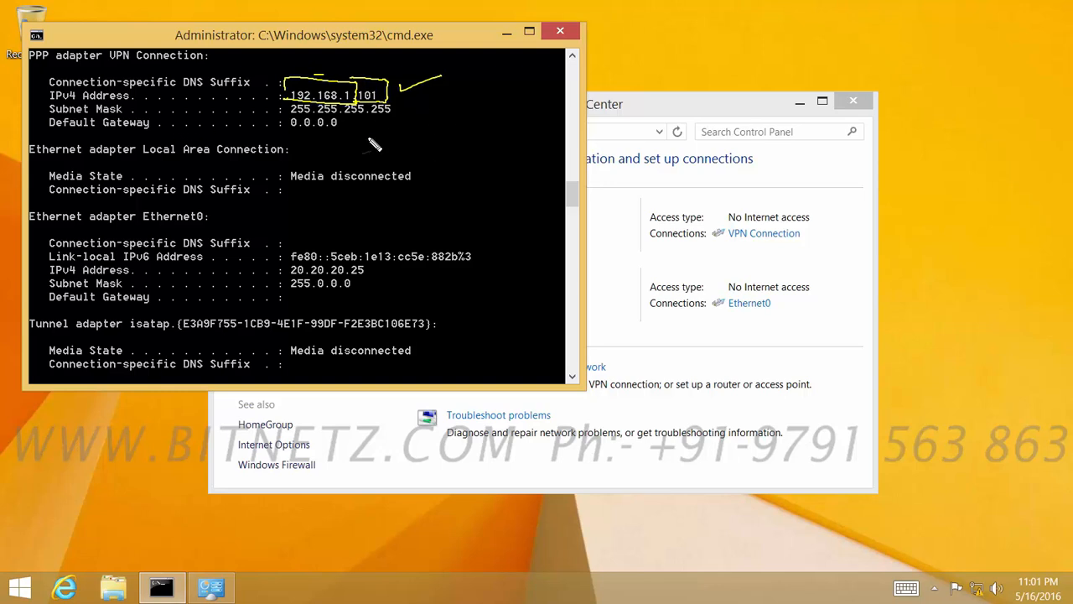
{"action": "key", "text": "Escape"}
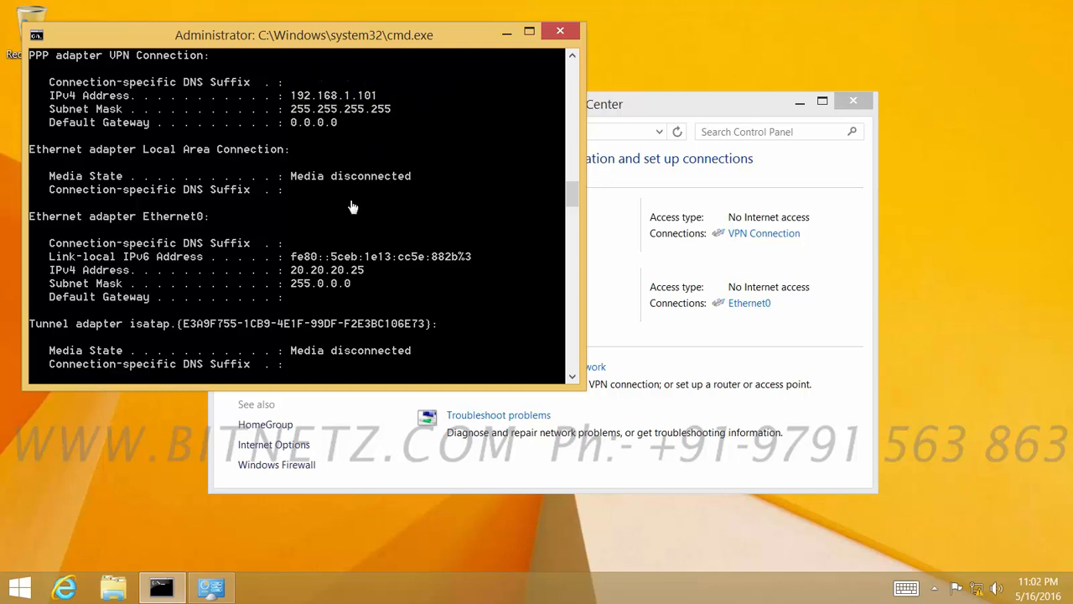
Ping the internal server 192.168.1.10 through the VPN connection.
{"action": "scroll", "coordinate": [350, 203], "scroll_direction": "down", "scroll_amount": 5}
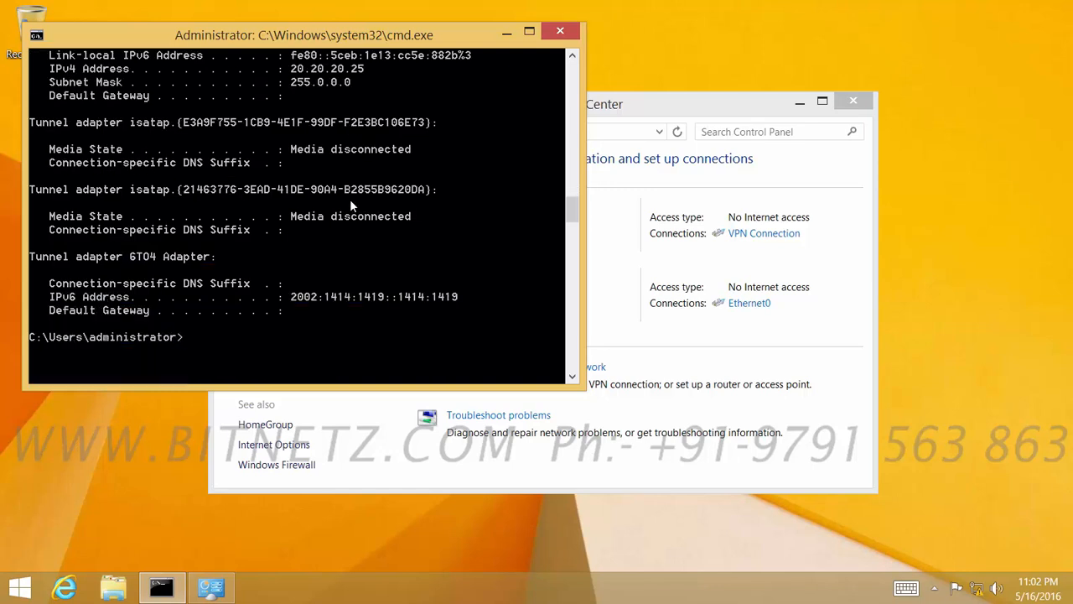
{"action": "key", "text": "Up"}
{"action": "key", "text": "Up"}
{"action": "key", "text": "BackSpace"}
{"action": "key", "text": "BackSpace"}
{"action": "key", "text": "BackSpace"}
{"action": "key", "text": "BackSpace"}
{"action": "key", "text": "BackSpace"}
{"action": "key", "text": "BackSpace"}
{"action": "key", "text": "BackSpace"}
{"action": "key", "text": "BackSpace"}
{"action": "key", "text": "BackSpace"}
{"action": "key", "text": "BackSpace"}
{"action": "key", "text": "BackSpace"}
{"action": "type", "text": "192.168.1.10"}
{"action": "key", "text": "Return"}
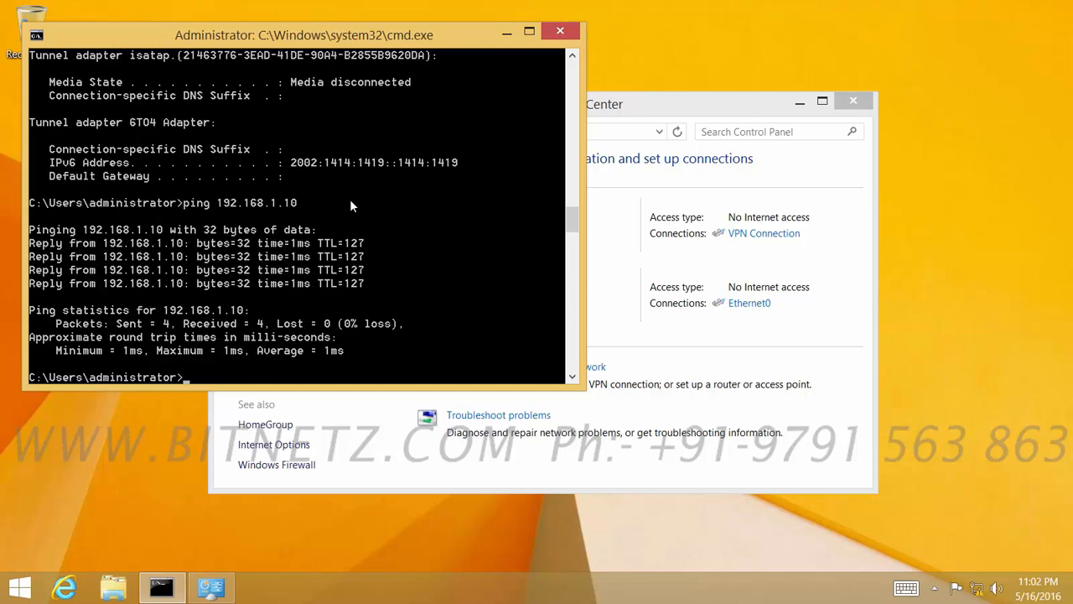
Open the network shares of \\192.168.1.10 with the start command, view them and close the folder window.
{"action": "type", "text": "start \\\\192.168."}
{"action": "type", "text": "1.10"}
{"action": "key", "text": "Return"}
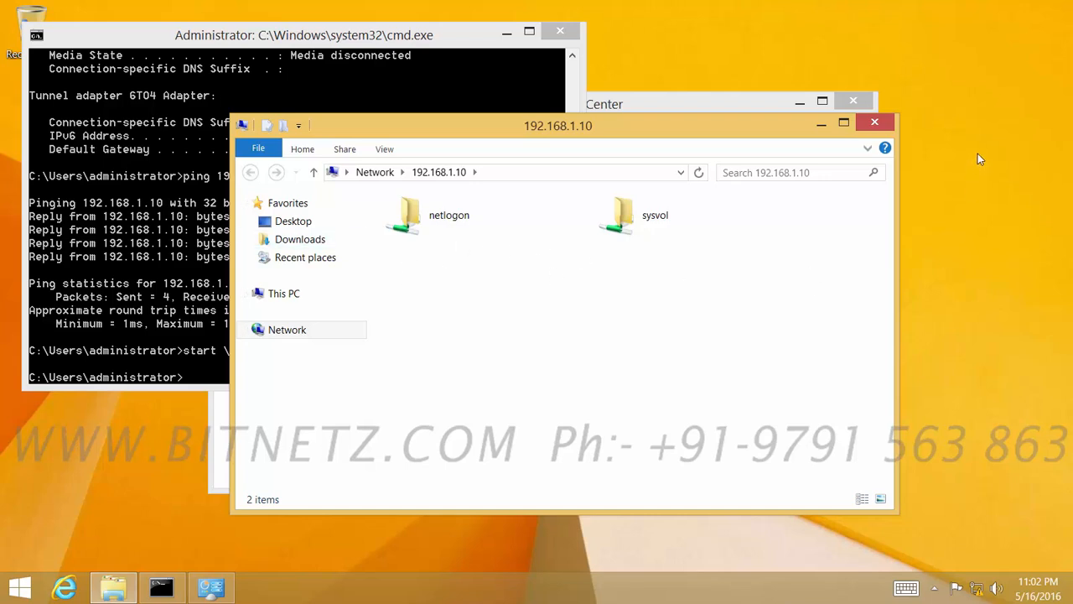
{"action": "left_click", "coordinate": [875, 123]}
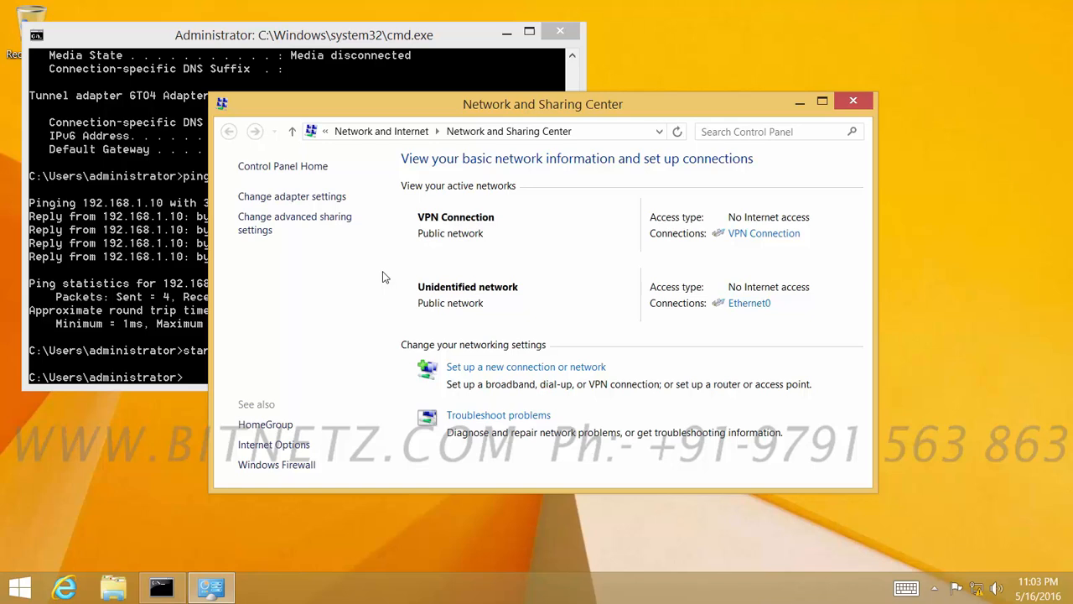
Open the status of VPN Connection among the network adapters and examine its protocol, authentication, encryption and address details.
{"action": "left_click", "coordinate": [285, 197]}
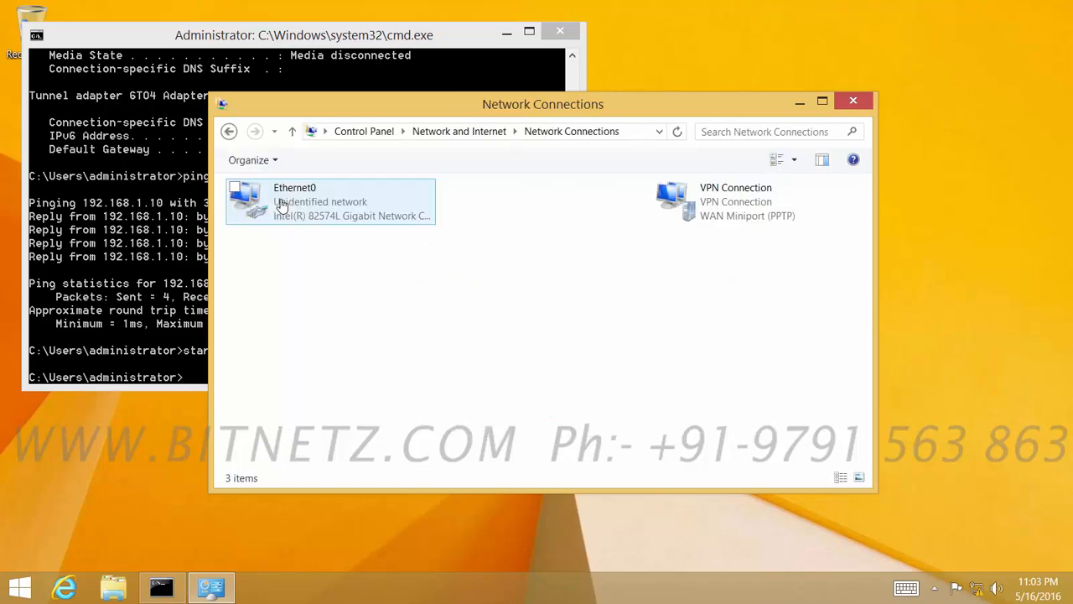
{"action": "left_click", "coordinate": [751, 210]}
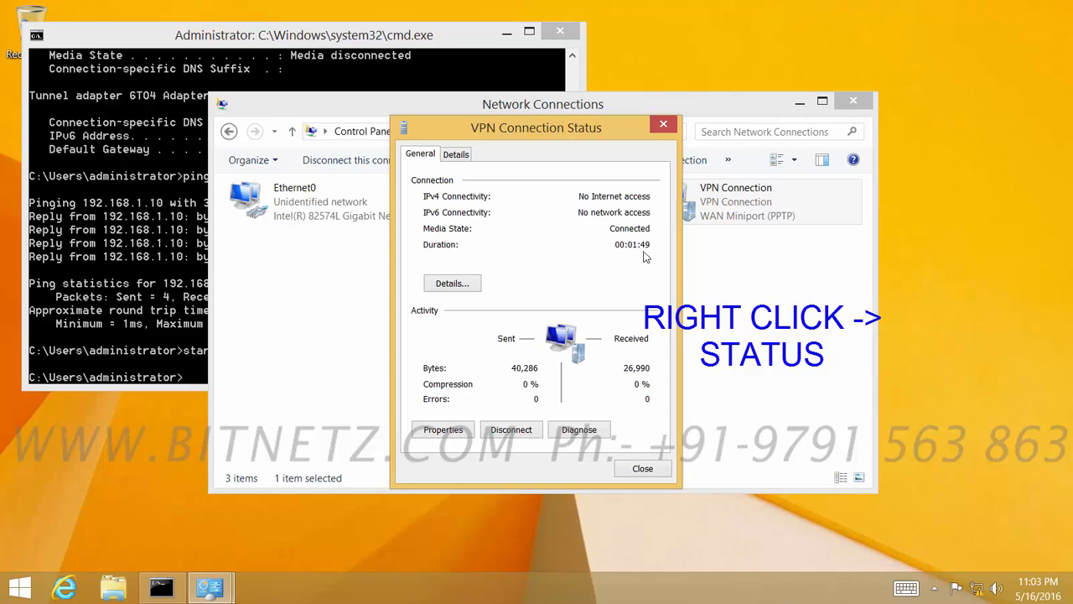
{"action": "left_click", "coordinate": [456, 154]}
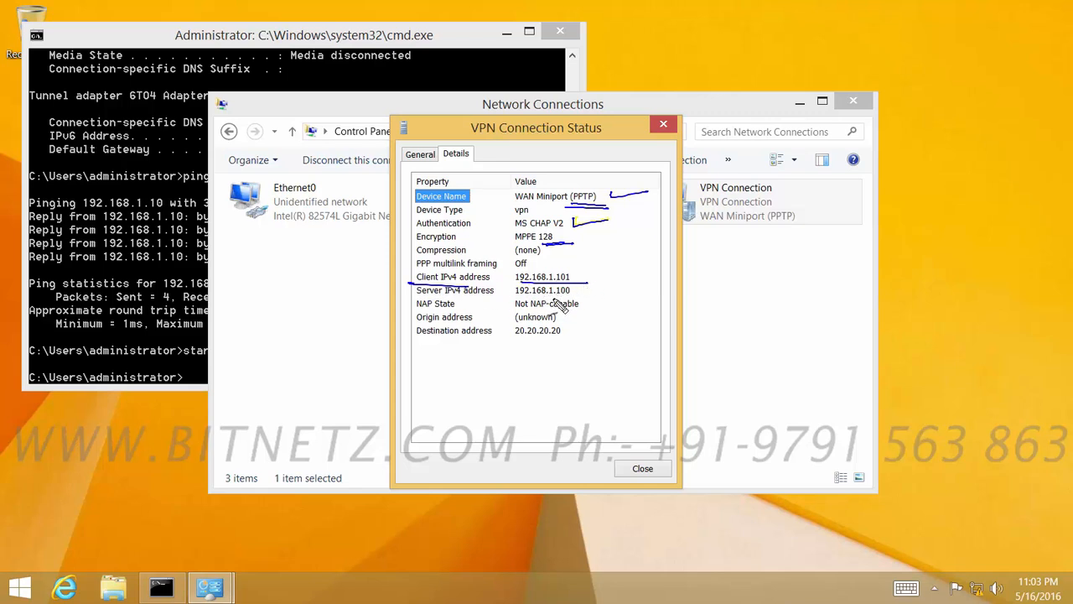
Annotate the screen by underlining the server IPv4 address and sketching the tunnel between the VPN server at 20.20.20.20 (.100) and client 101.
{"action": "left_click_drag", "start_coordinate": [516, 295], "coordinate": [584, 295]}
{"action": "left_click_drag", "start_coordinate": [730, 239], "coordinate": [730, 256]}
{"action": "left_click_drag", "start_coordinate": [744, 239], "coordinate": [760, 240]}
{"action": "mouse_move", "coordinate": [731, 299]}
{"action": "left_mouse_down"}
{"action": "mouse_move", "coordinate": [730, 316]}
{"action": "mouse_move", "coordinate": [744, 301]}
{"action": "mouse_move", "coordinate": [759, 315]}
{"action": "left_mouse_up"}
{"action": "left_click_drag", "start_coordinate": [764, 297], "coordinate": [781, 296]}
{"action": "mouse_move", "coordinate": [721, 323]}
{"action": "left_mouse_down"}
{"action": "mouse_move", "coordinate": [808, 326]}
{"action": "mouse_move", "coordinate": [792, 334]}
{"action": "left_mouse_up"}
{"action": "mouse_move", "coordinate": [498, 432]}
{"action": "left_mouse_down"}
{"action": "mouse_move", "coordinate": [549, 379]}
{"action": "mouse_move", "coordinate": [508, 426]}
{"action": "left_mouse_up"}
{"action": "left_click_drag", "start_coordinate": [577, 377], "coordinate": [545, 411]}
{"action": "mouse_move", "coordinate": [555, 344]}
{"action": "left_mouse_down"}
{"action": "mouse_move", "coordinate": [627, 352]}
{"action": "mouse_move", "coordinate": [654, 335]}
{"action": "left_mouse_up"}
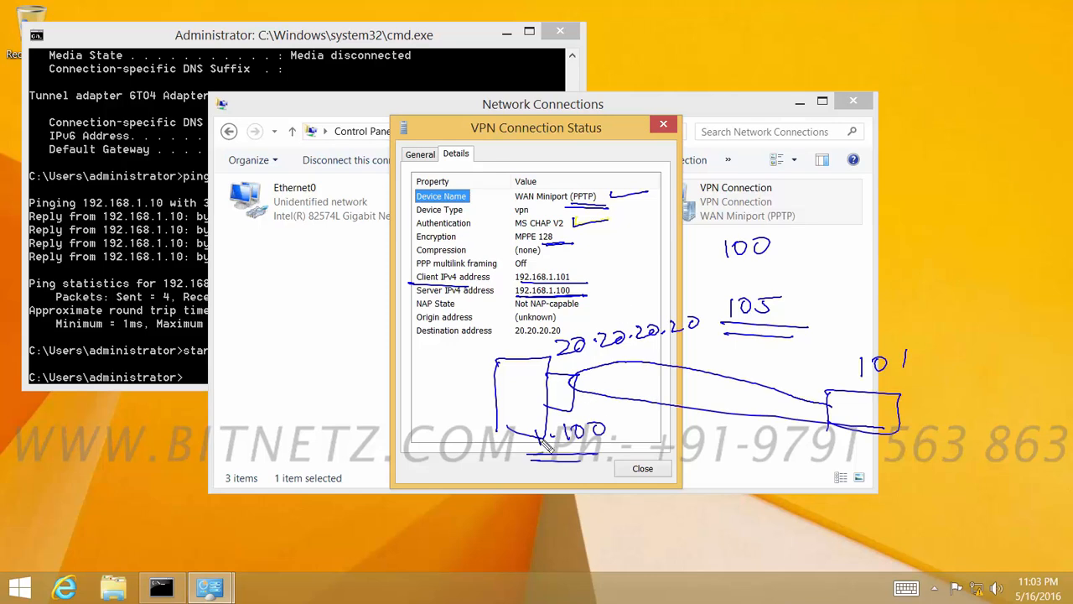
Finish annotating and close the VPN Connection status, then examine the connection's properties, including its dialing options and security settings.
{"action": "left_click_drag", "start_coordinate": [591, 292], "coordinate": [627, 287]}
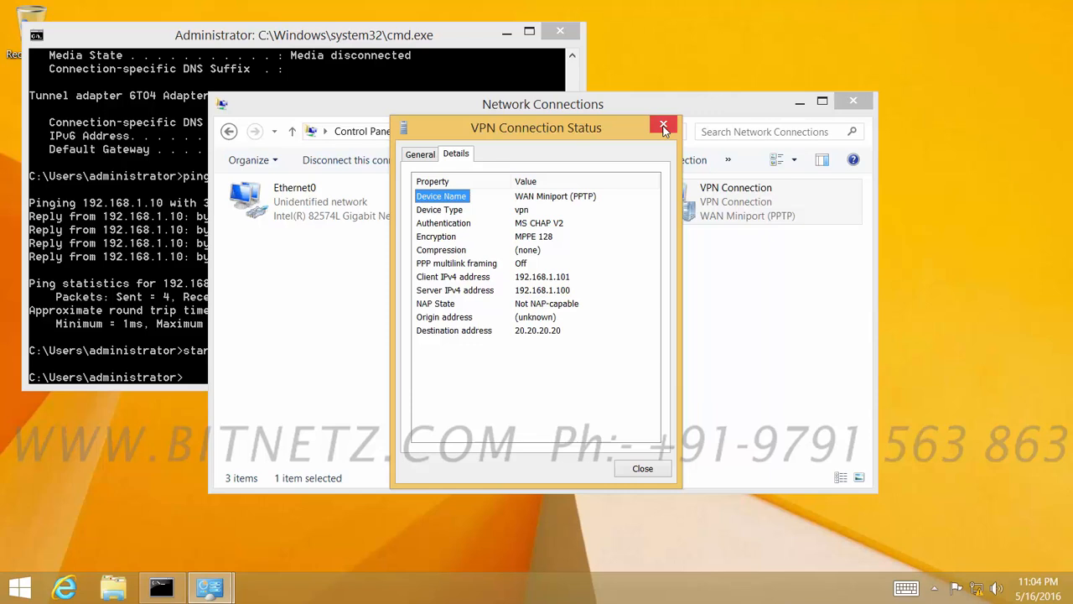
{"action": "left_click", "coordinate": [663, 125]}
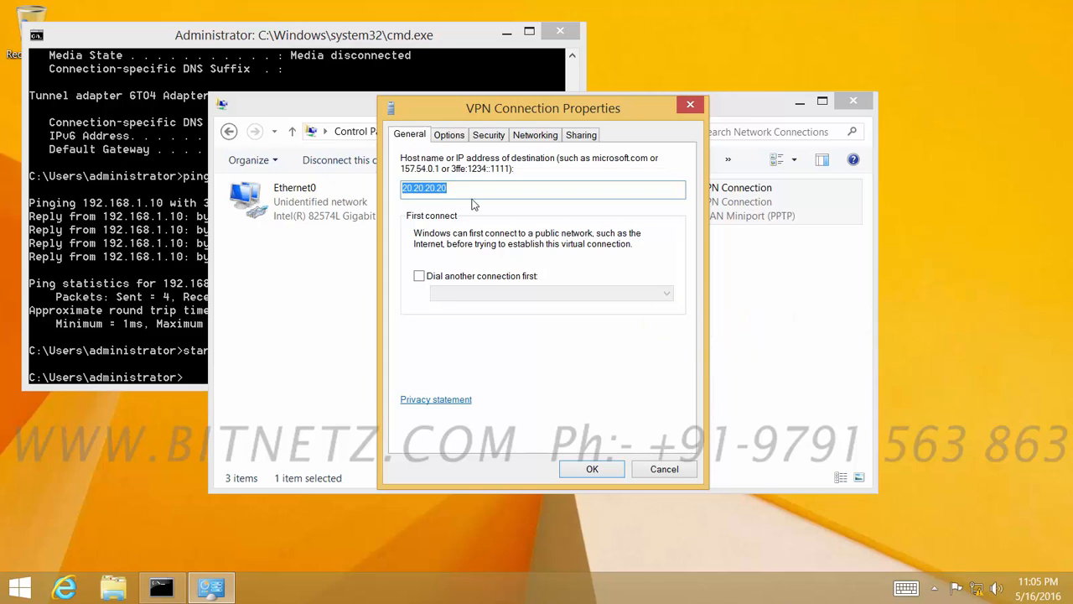
{"action": "left_click", "coordinate": [451, 136]}
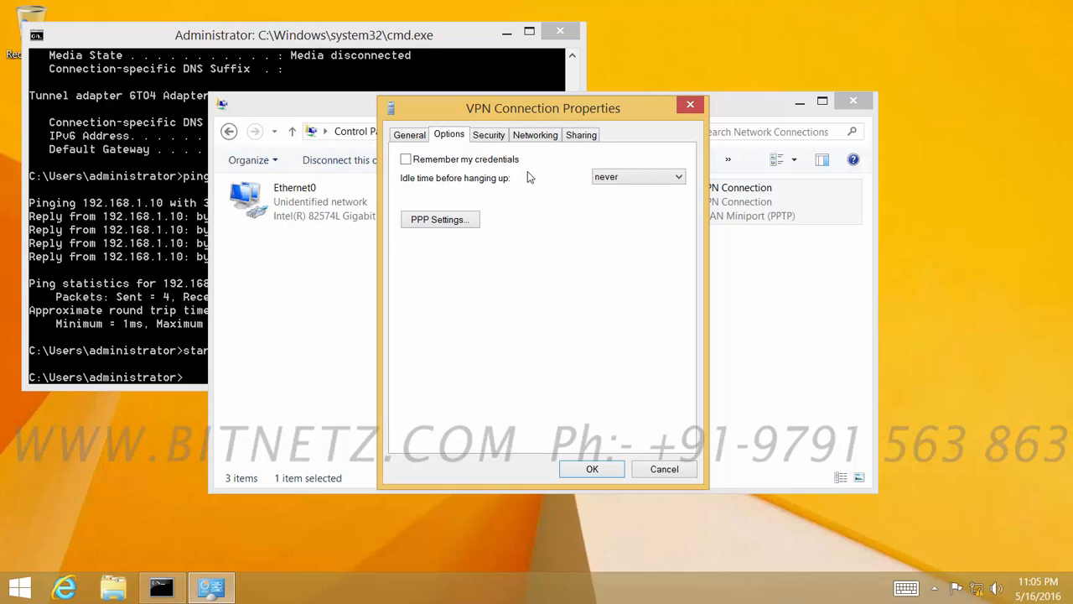
{"action": "left_click", "coordinate": [443, 223]}
{"action": "left_click", "coordinate": [489, 136]}
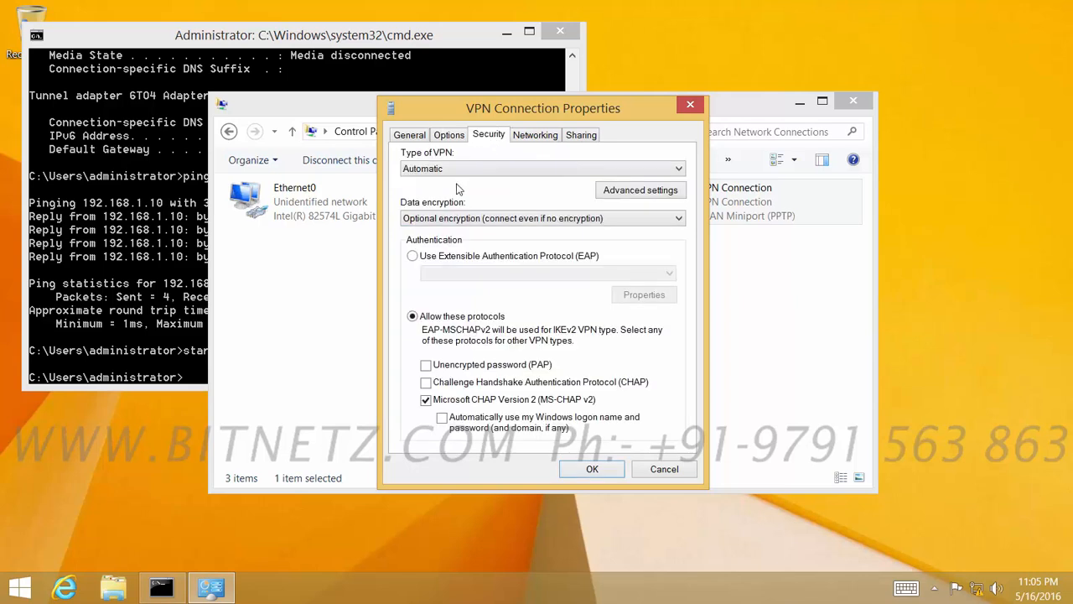
List the available VPN types, annotate the PPTP, L2TP/IPsec, SSTP and IKEv2 choices, and cancel the connection properties without changes.
{"action": "left_click", "coordinate": [492, 171]}
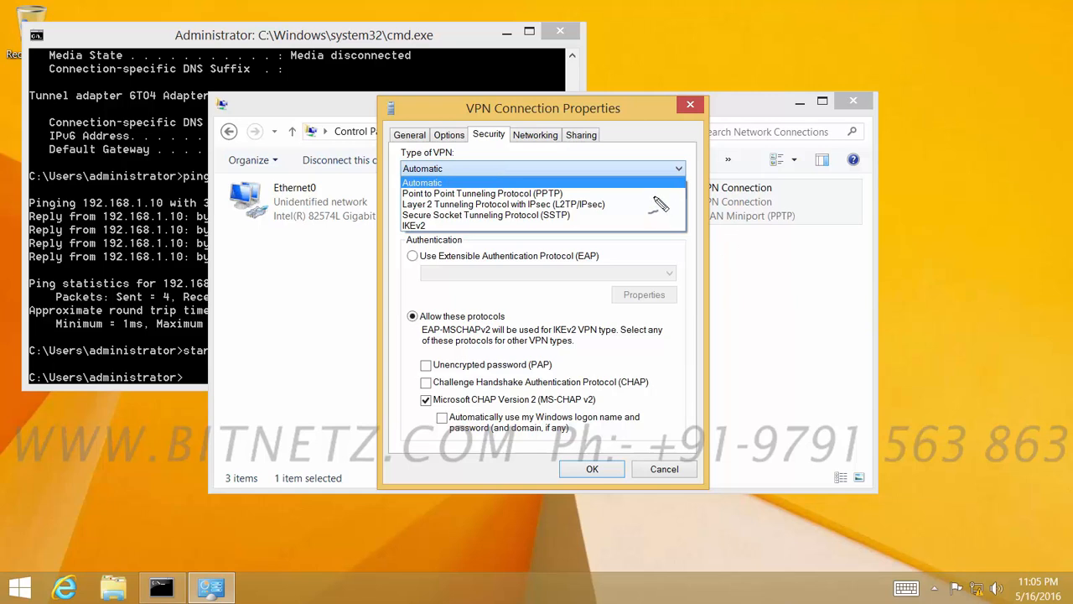
{"action": "left_click_drag", "start_coordinate": [640, 142], "coordinate": [682, 131]}
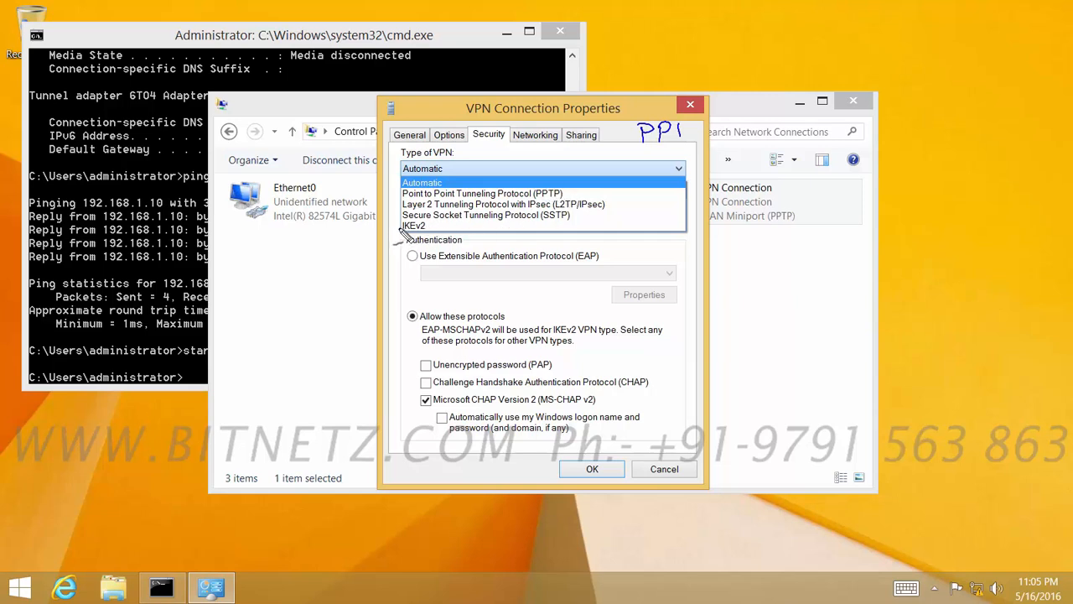
{"action": "mouse_move", "coordinate": [402, 227]}
{"action": "left_mouse_down"}
{"action": "mouse_move", "coordinate": [370, 251]}
{"action": "mouse_move", "coordinate": [404, 246]}
{"action": "left_mouse_up"}
{"action": "left_click_drag", "start_coordinate": [536, 221], "coordinate": [632, 222]}
{"action": "left_click_drag", "start_coordinate": [550, 208], "coordinate": [600, 209]}
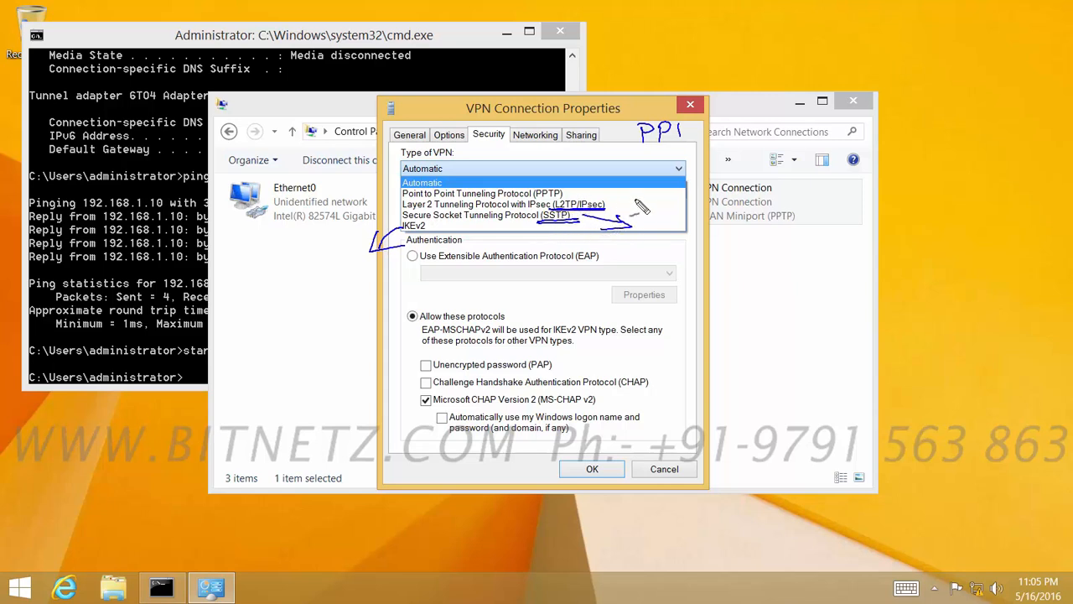
{"action": "key", "text": "Escape"}
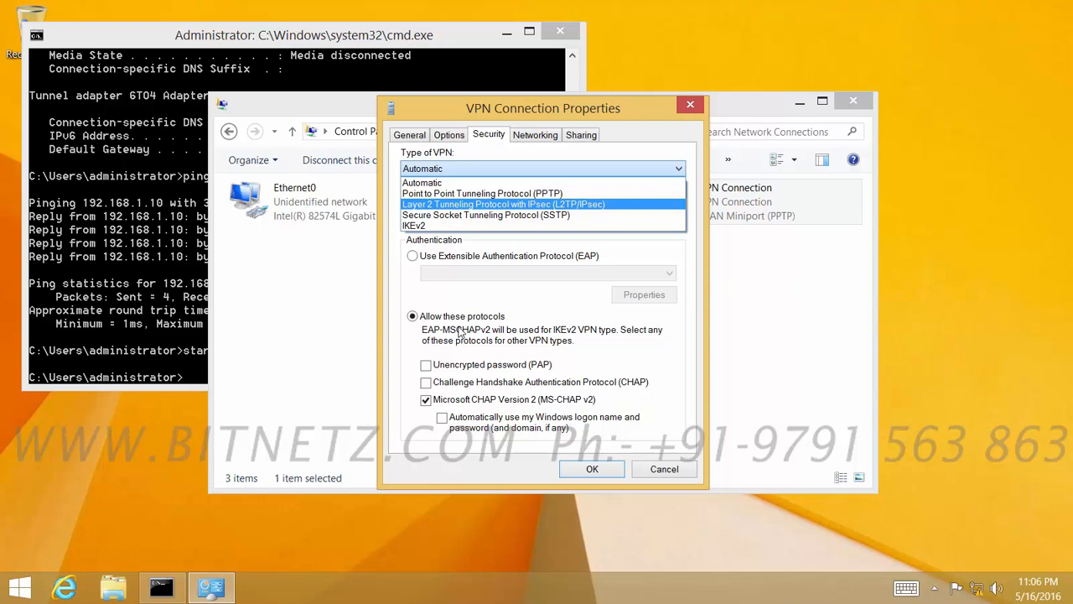
{"action": "left_click", "coordinate": [670, 474]}
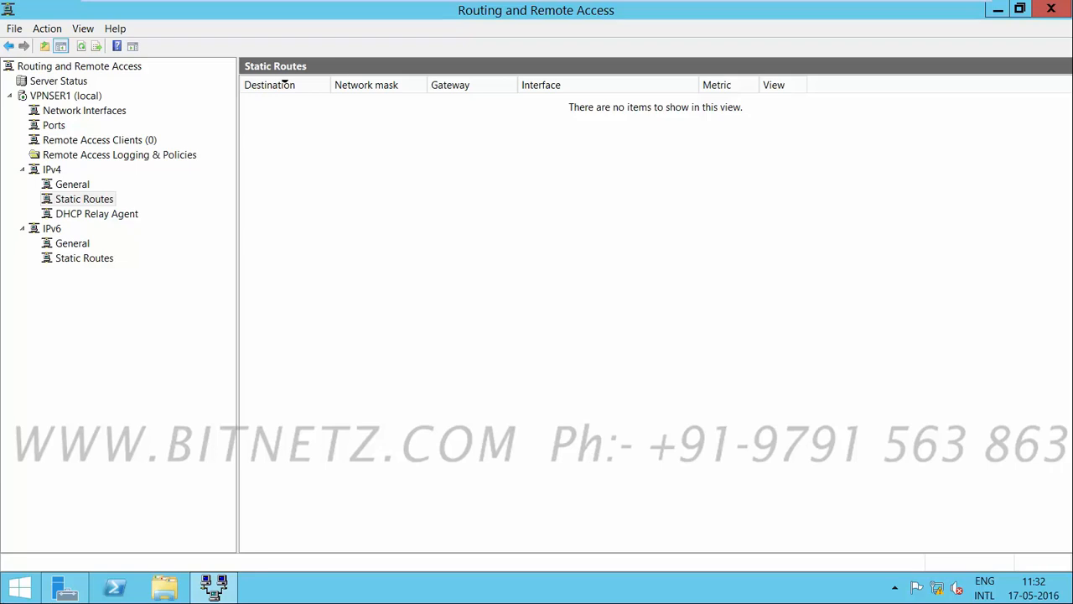
In Routing and Remote Access on VPNSER1, display the remote access clients with a wider Status column and view the connected client's status.
{"action": "left_click", "coordinate": [96, 139]}
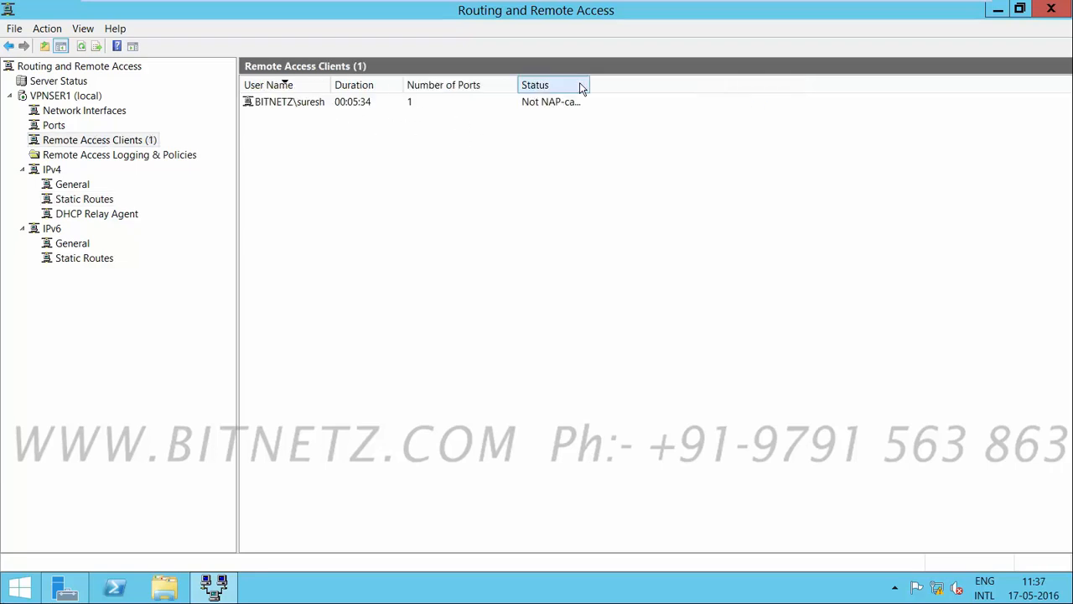
{"action": "left_click_drag", "start_coordinate": [591, 79], "coordinate": [759, 72]}
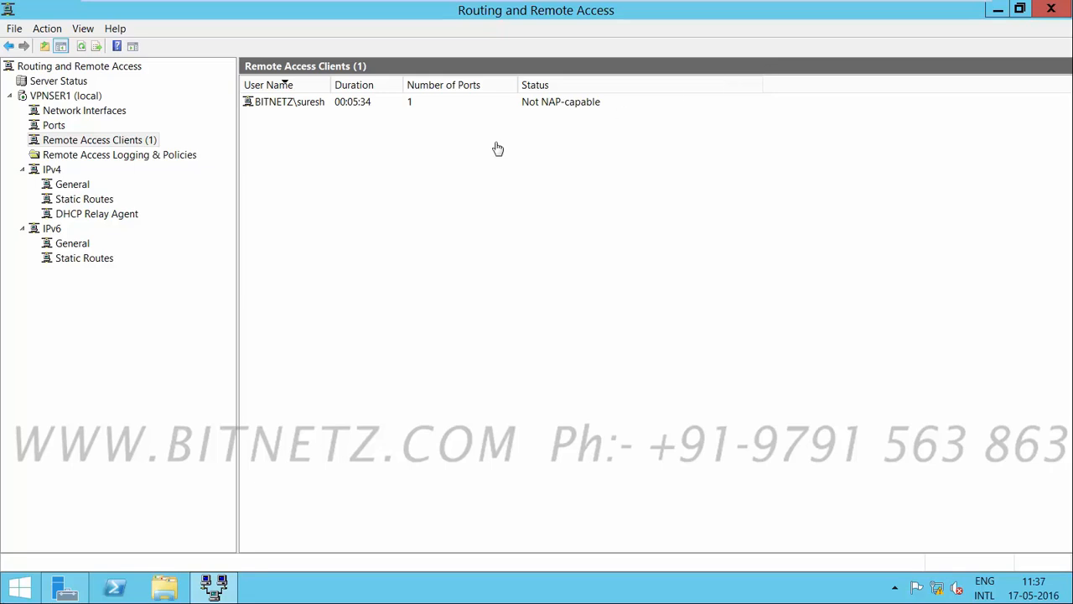
{"action": "left_click", "coordinate": [293, 102]}
{"action": "right_click", "coordinate": [293, 102]}
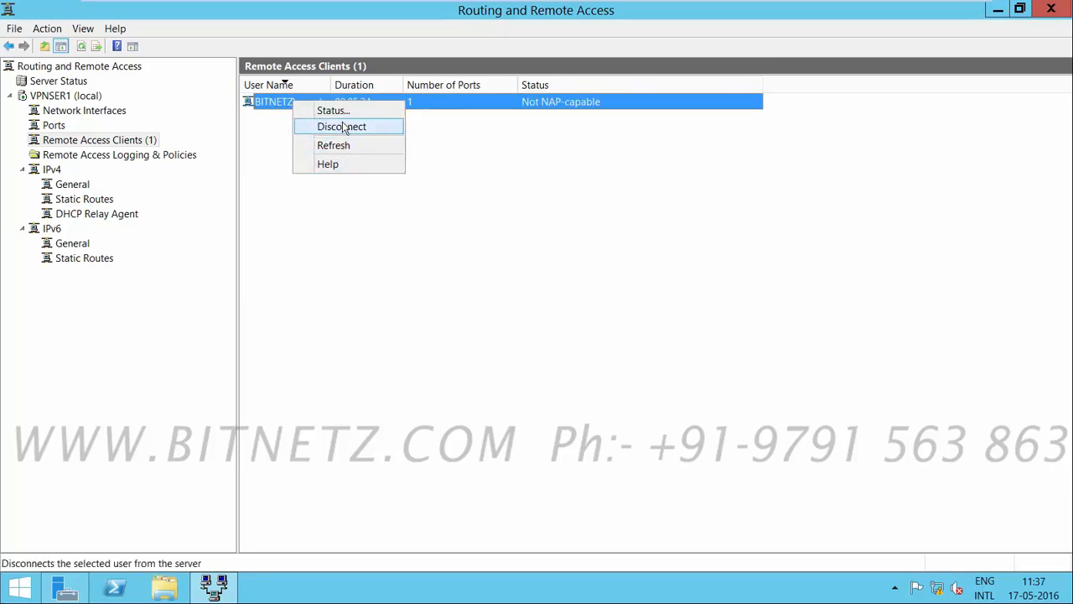
{"action": "left_click", "coordinate": [344, 112]}
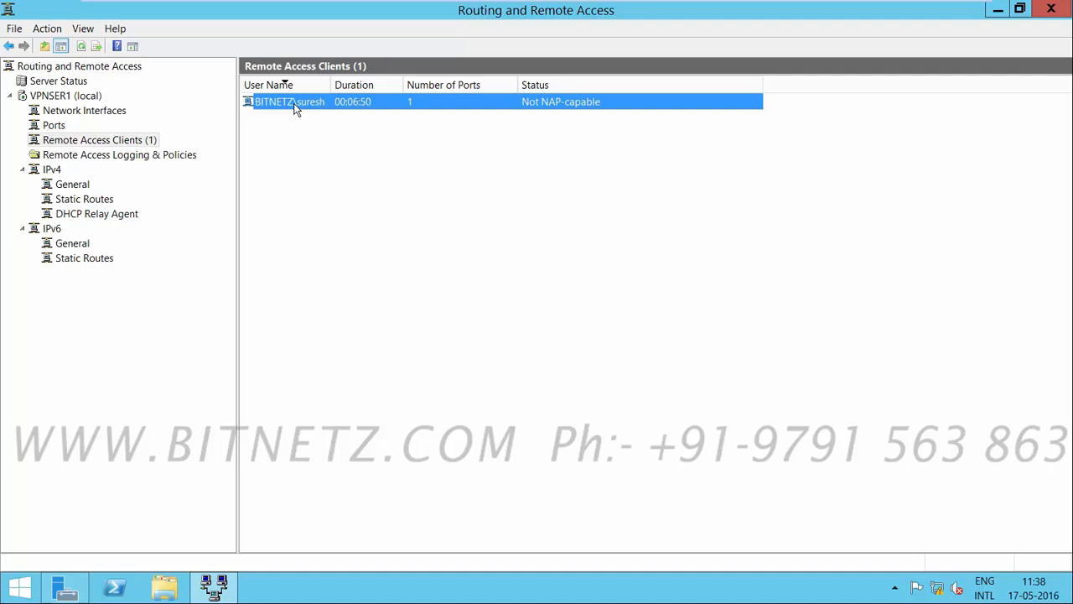
Review the actions available for the connected remote access client and widen the User Name column to show its full entry.
{"action": "right_click", "coordinate": [294, 104]}
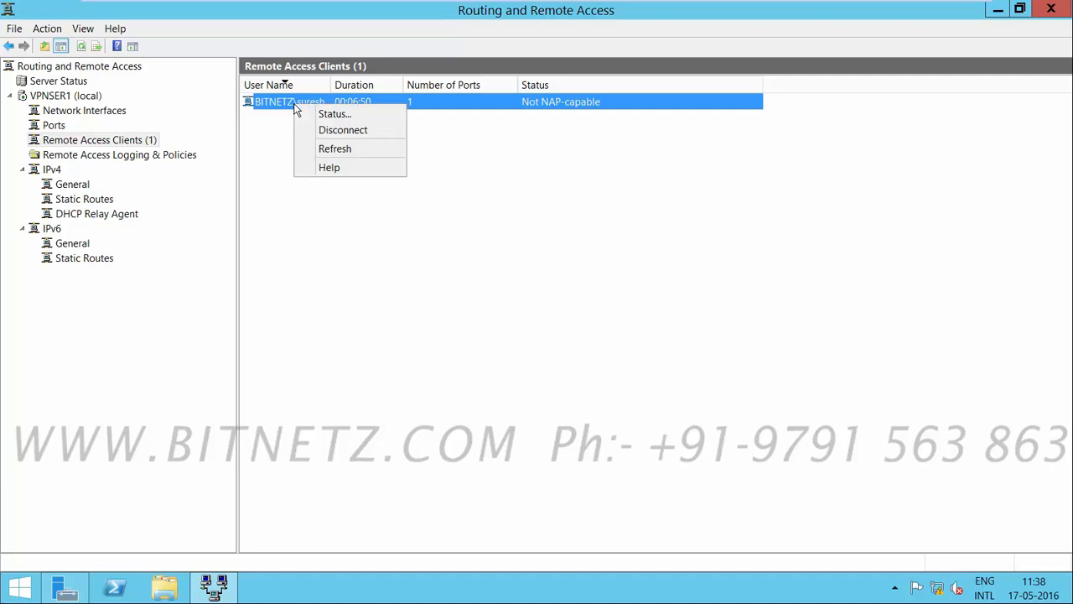
{"action": "left_click", "coordinate": [366, 133]}
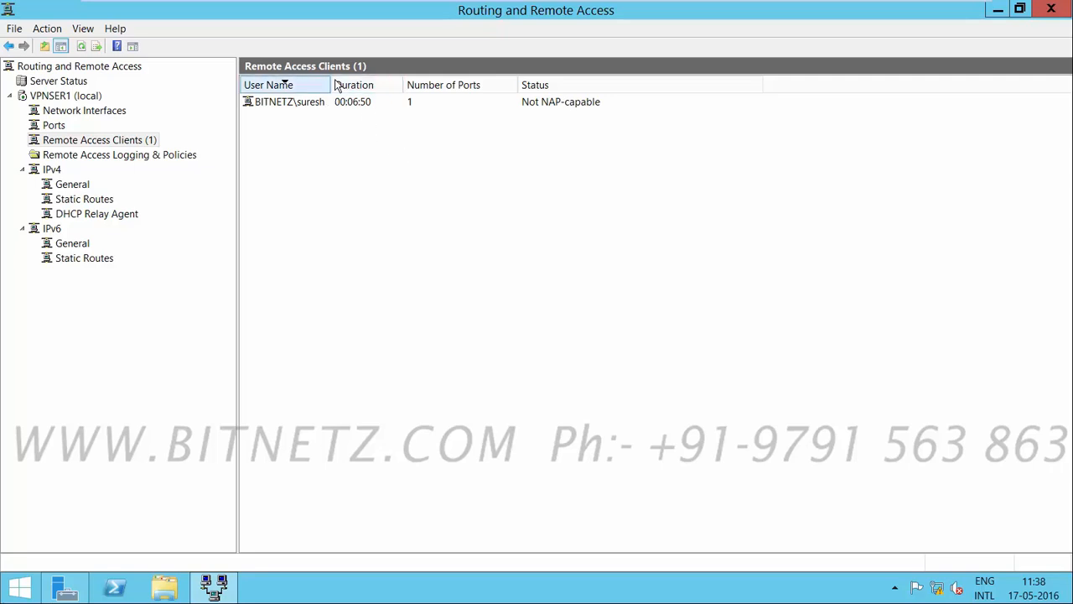
{"action": "left_click_drag", "start_coordinate": [331, 79], "coordinate": [410, 79]}
{"action": "left_click", "coordinate": [315, 103]}
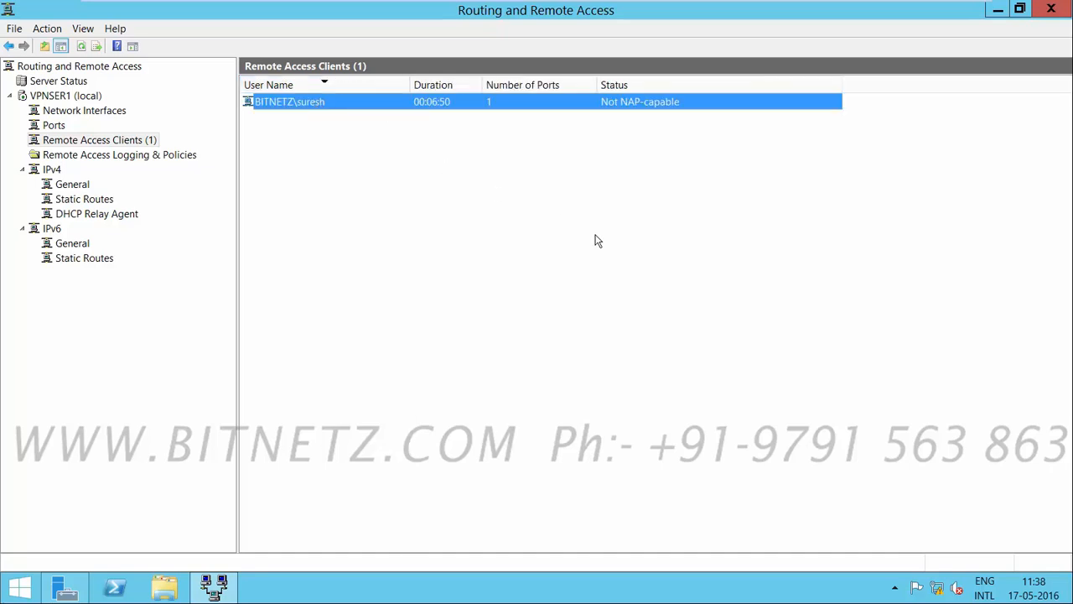